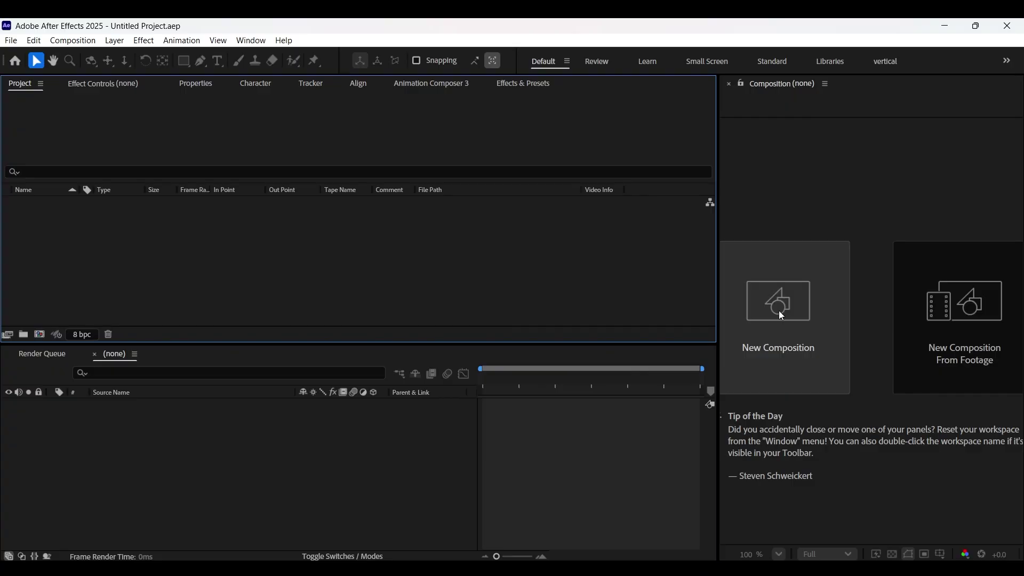
Create a composition with the Social Media Portrait HD preset, 1080x1920 at 30 fps and half resolution
click(778, 320)
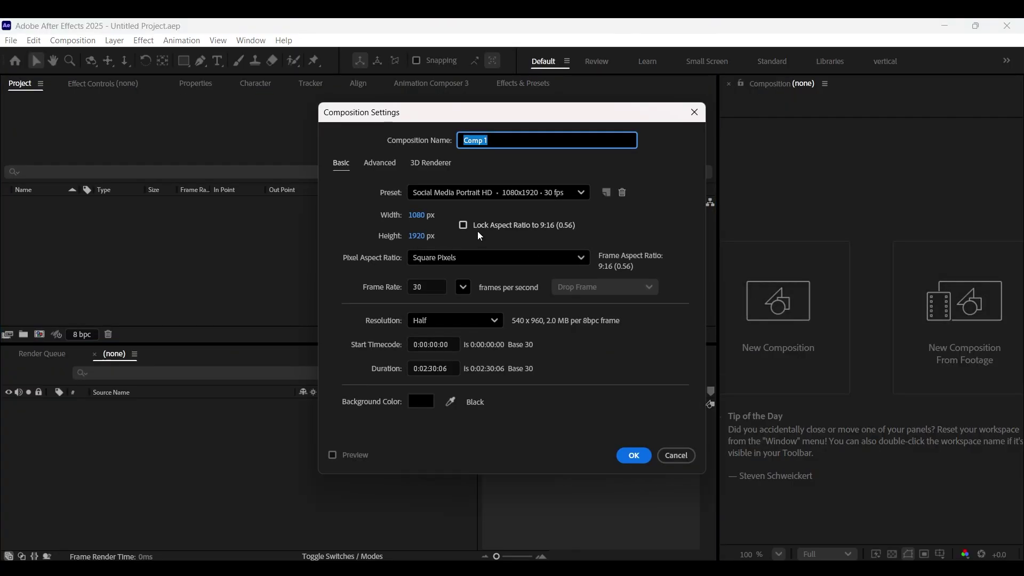
click(633, 455)
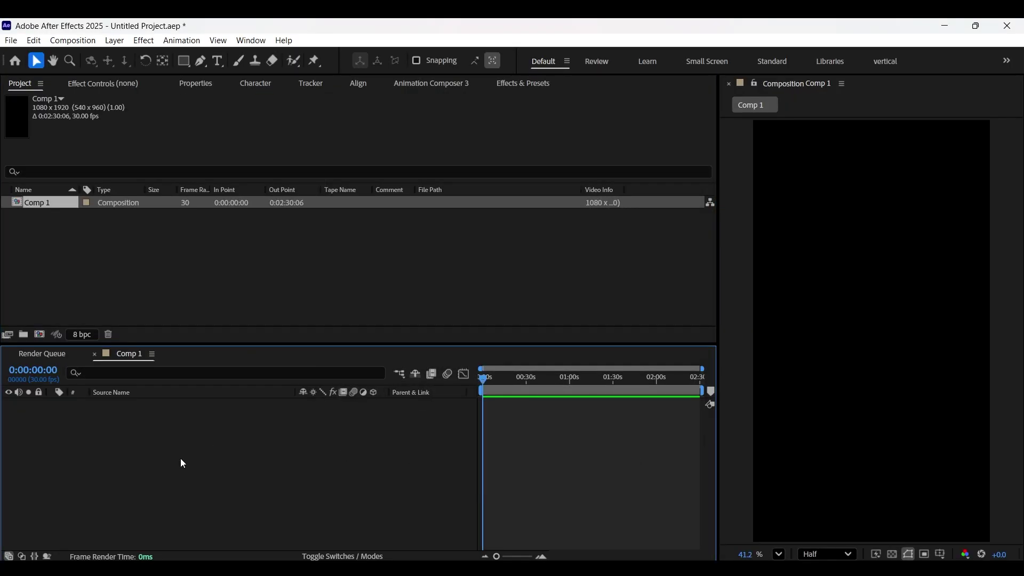
Show the rulers and place vertical guides at about 600 and 700 px and horizontal guides at about 800 and 900 px
key(ctrl+r)
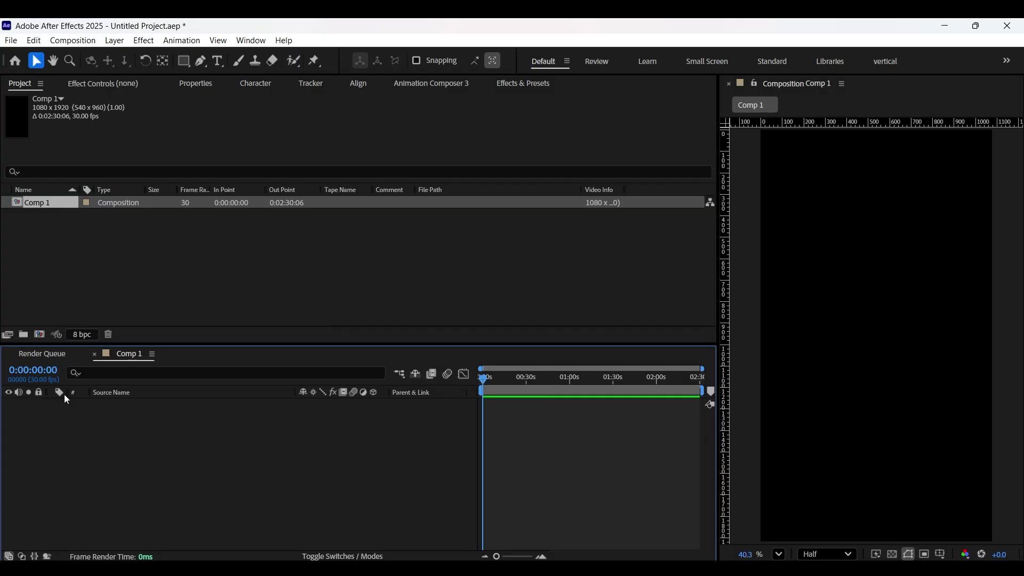
drag(727, 264, 890, 307)
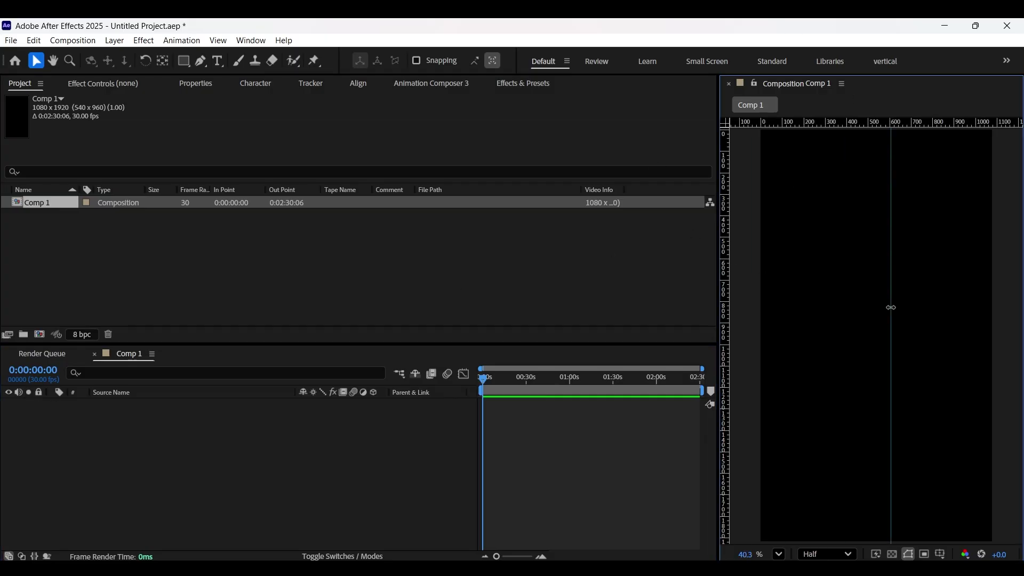
drag(727, 299, 912, 337)
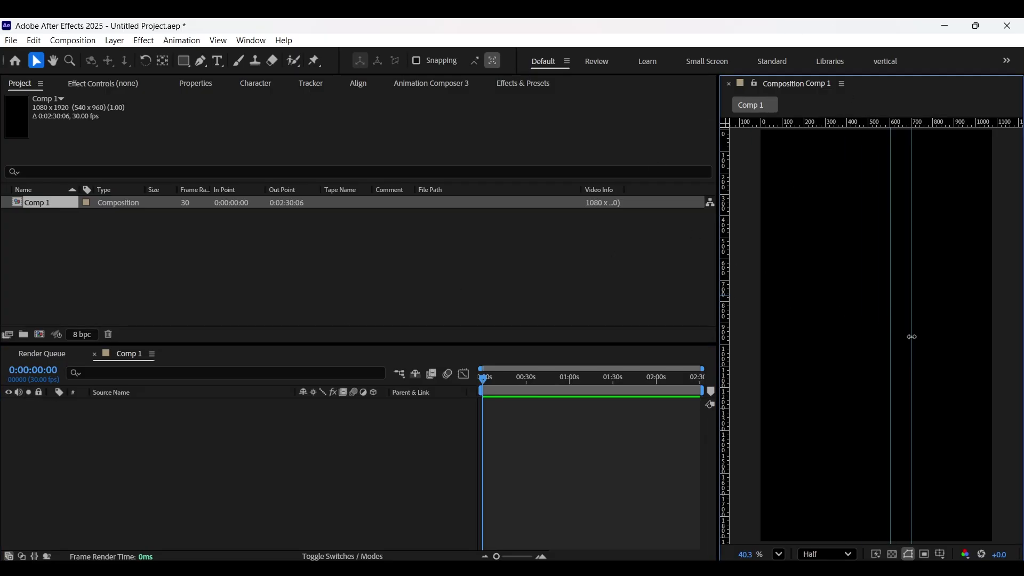
drag(795, 124, 858, 302)
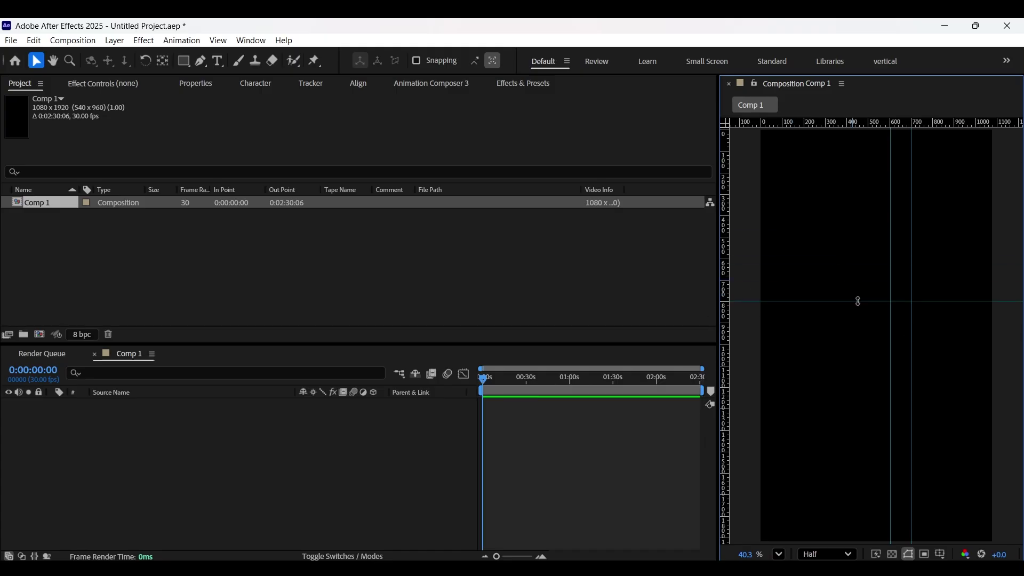
drag(844, 124, 860, 322)
Add a shape layer holding a green rounded rectangle about 723 x 517 px, centred in the composition
right_click(125, 430)
mouse_move(217, 271)
click(341, 362)
drag(188, 63, 223, 77)
mouse_move(811, 302)
mouse_down()
mouse_move(877, 324)
mouse_move(972, 404)
mouse_move(965, 411)
mouse_up()
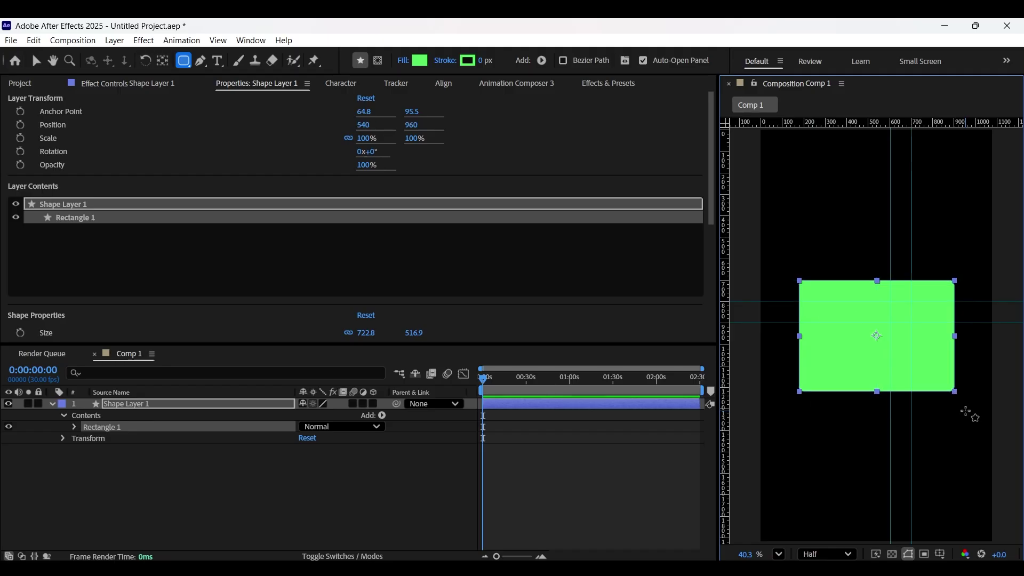
Reduce the rectangle path's size to about 654 x 468 px and place the layer at position 540, 930
click(74, 427)
click(86, 438)
drag(312, 449, 274, 450)
click(136, 404)
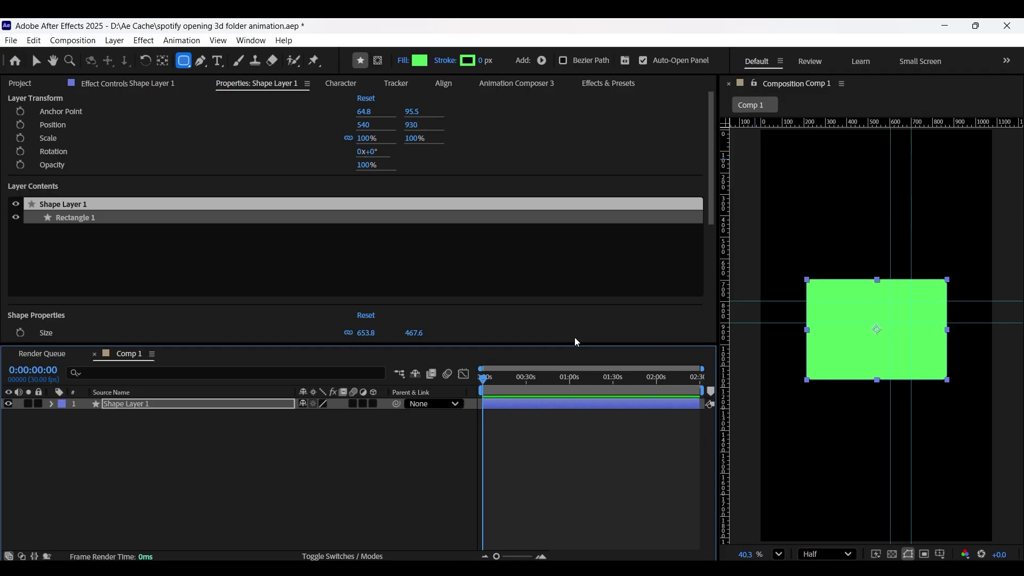
click(179, 423)
Duplicate the rectangle's shape layer and hide the original, keeping the copy selected
click(146, 401)
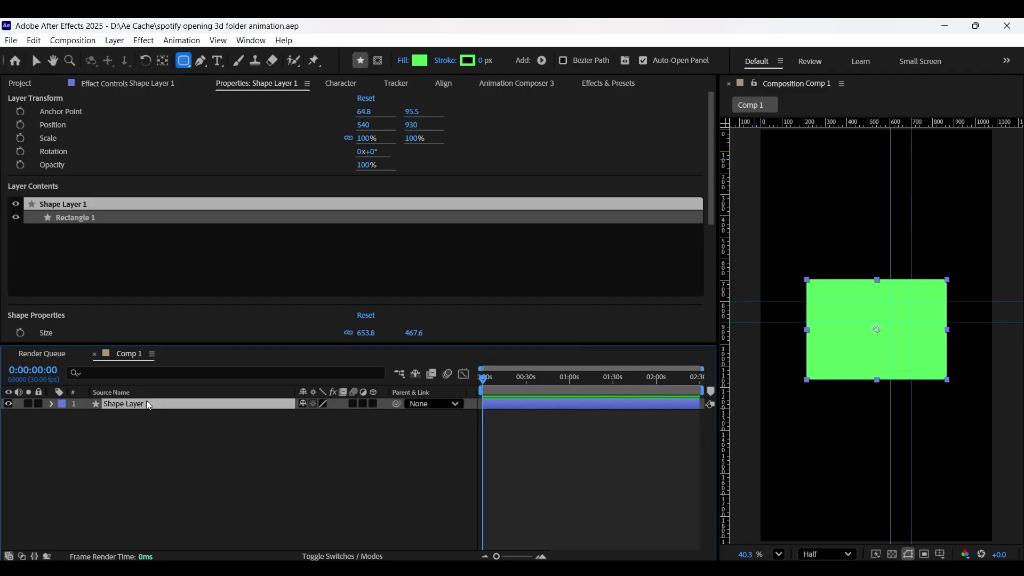
key(ctrl+d)
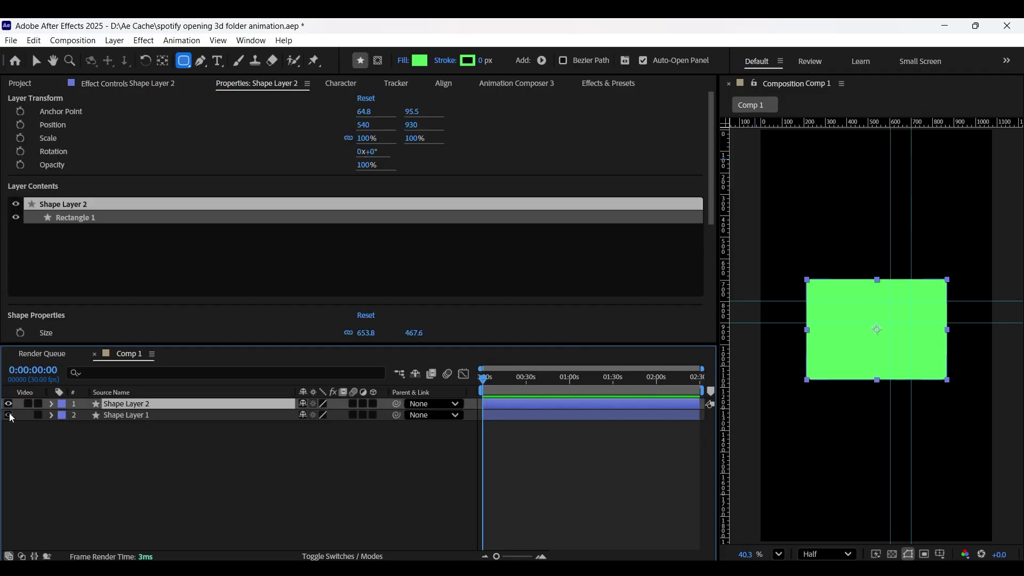
click(9, 415)
click(84, 439)
click(150, 405)
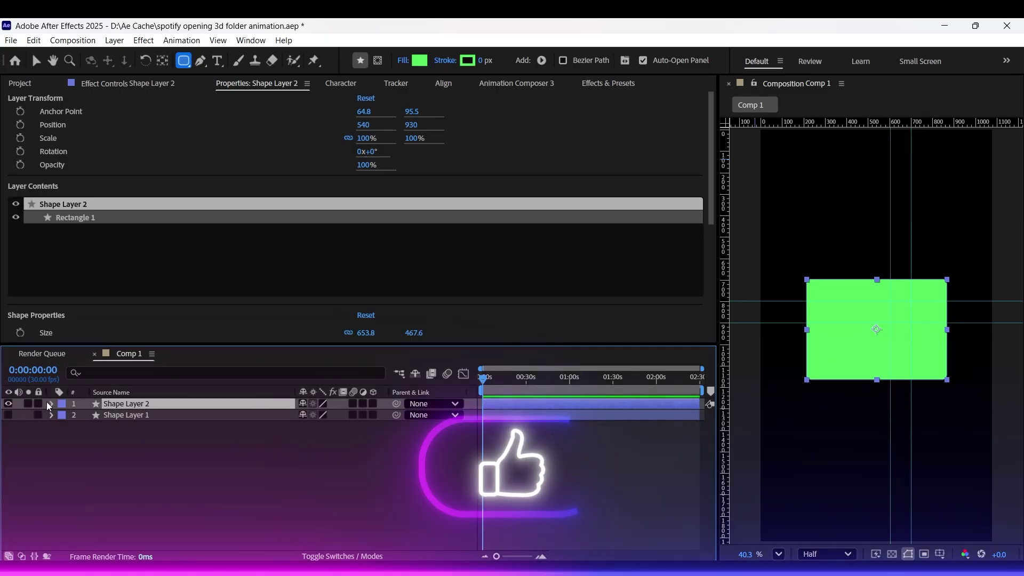
Convert the rectangle path of Shape Layer 2 to a Bezier path
click(52, 404)
click(64, 415)
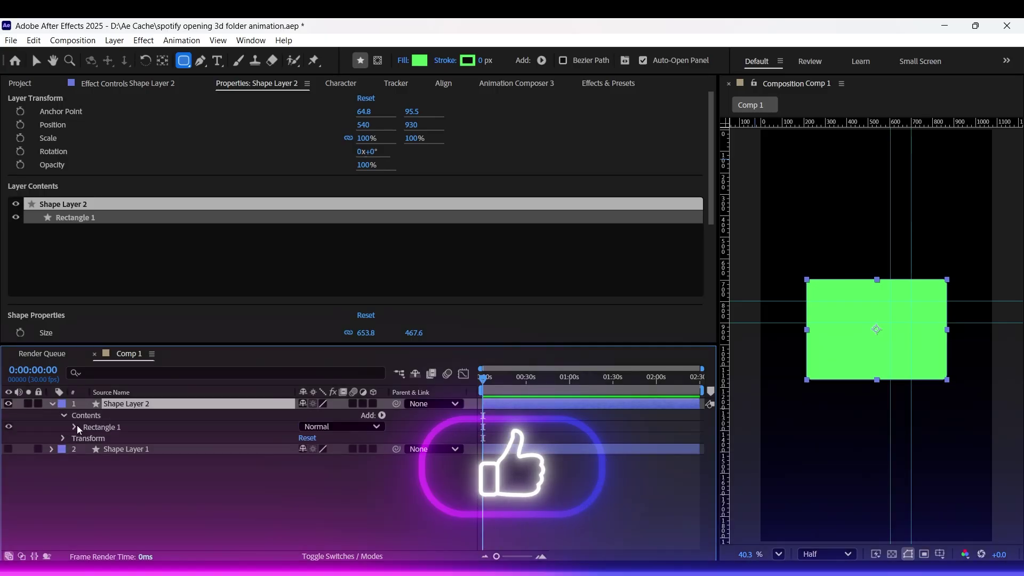
click(74, 427)
right_click(105, 439)
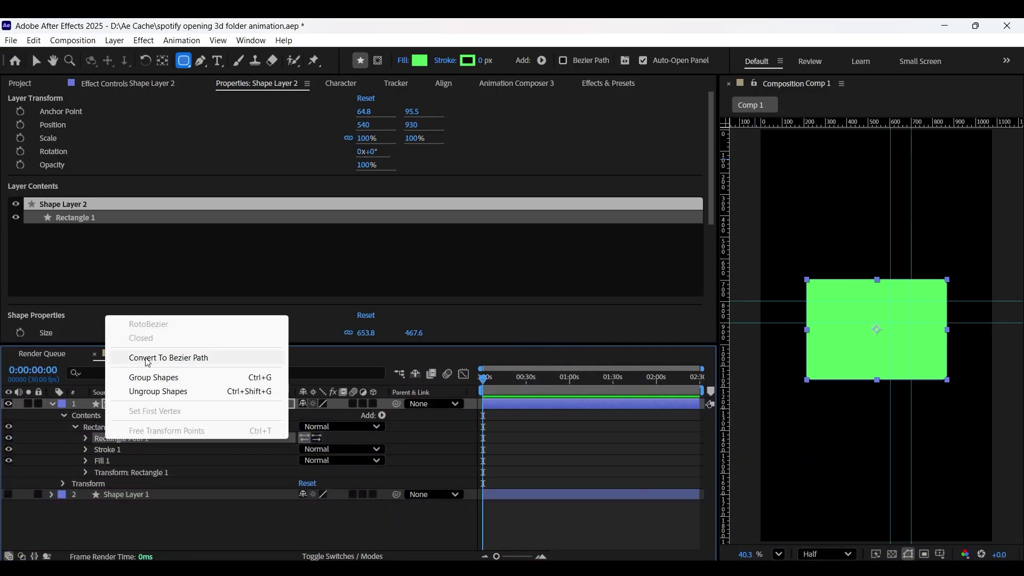
click(148, 361)
Add a vertex on the path's top edge at the 600 px guide and lower the upper-right corner to the 800 px guide
click(200, 62)
click(115, 439)
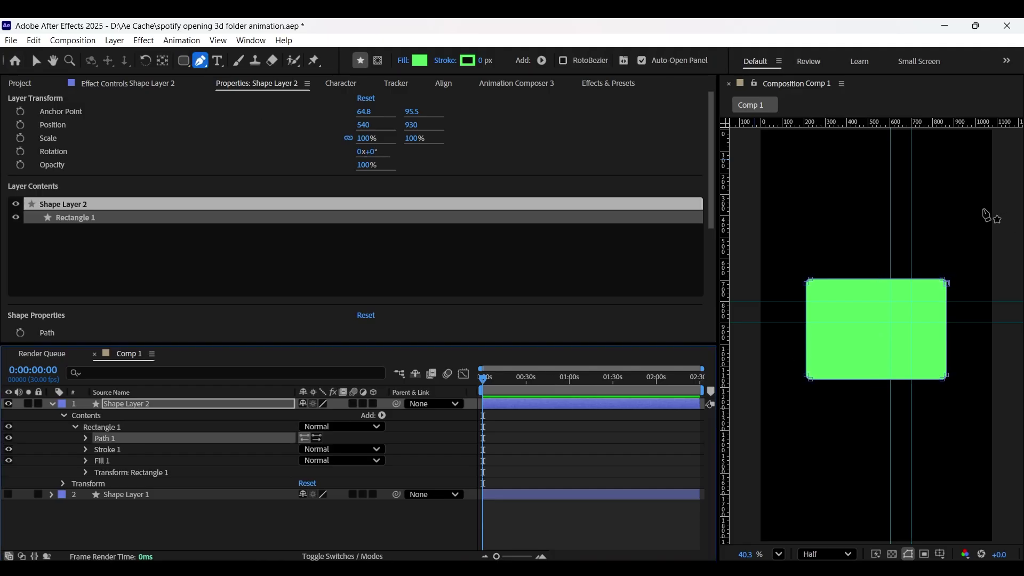
key(period)
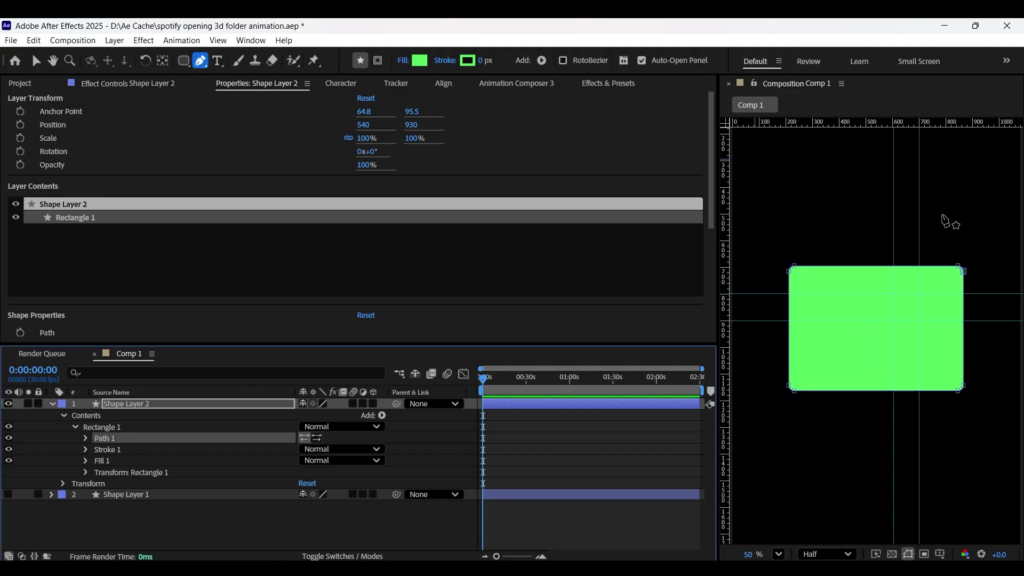
click(894, 266)
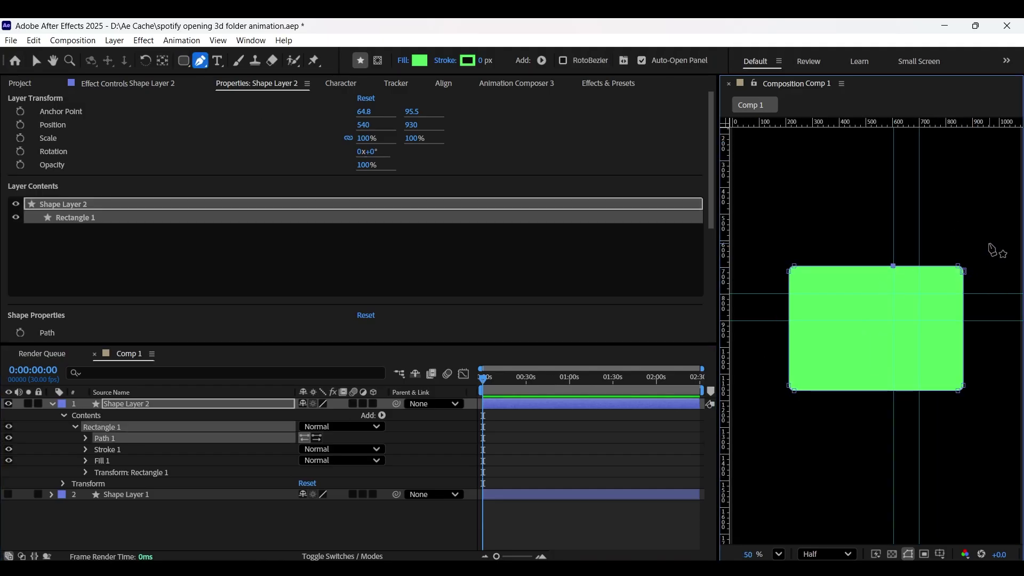
click(959, 270)
key(period)
drag(930, 246, 784, 309)
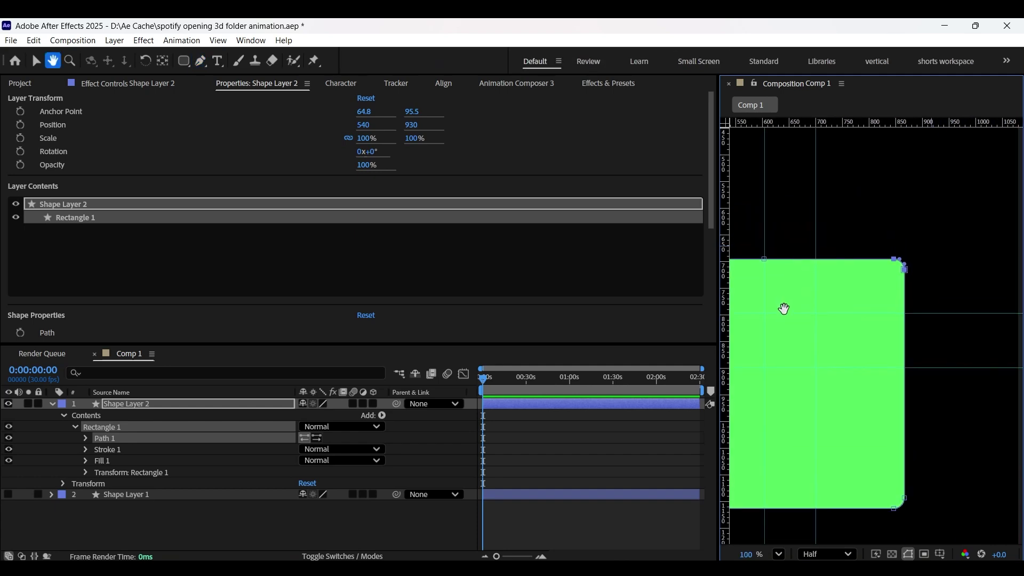
drag(905, 270, 910, 331)
Add a vertex on the slanted edge at the 700 px guide and move it down to the upper horizontal guide
drag(800, 325, 895, 298)
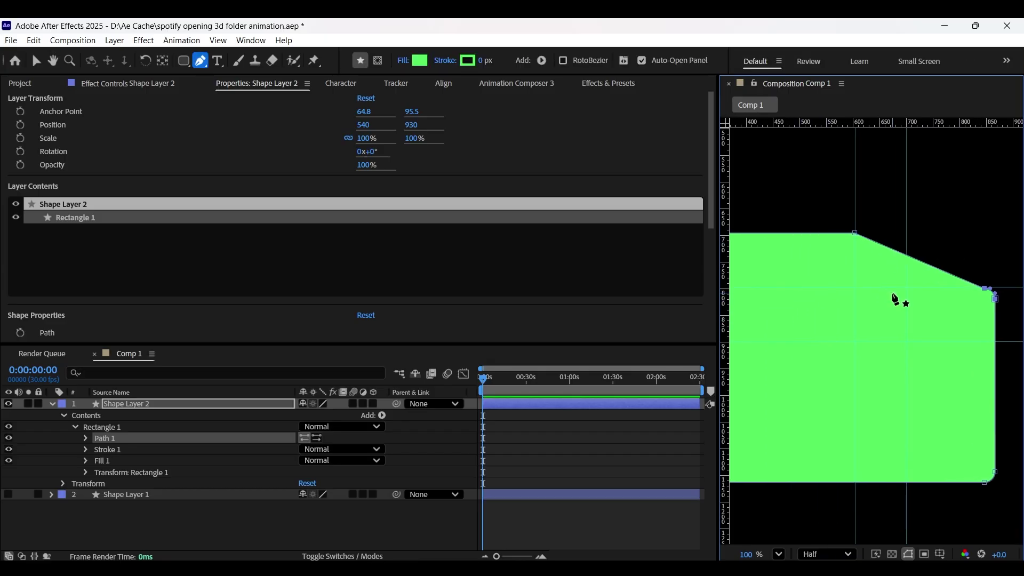
click(906, 255)
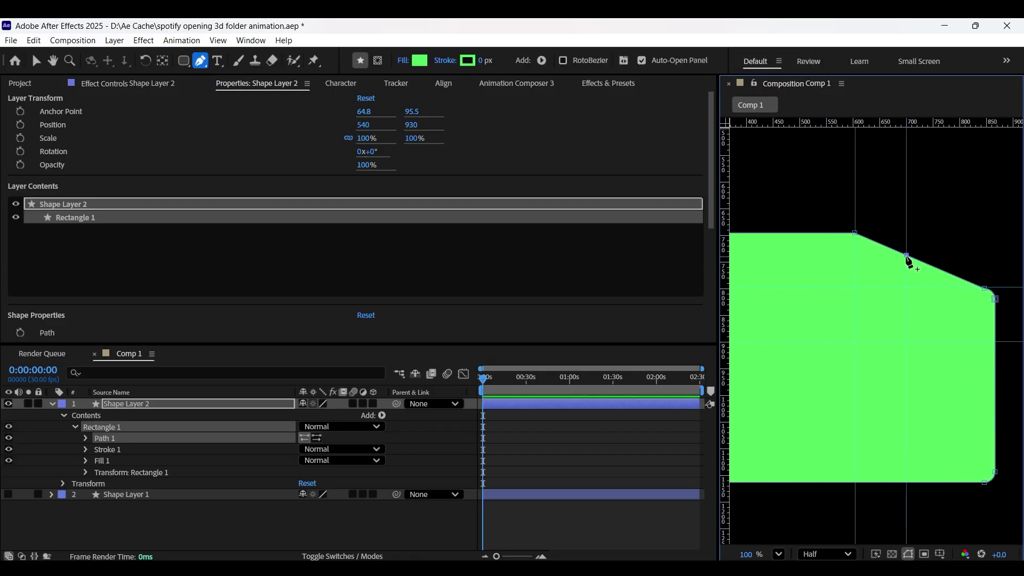
drag(905, 255, 903, 286)
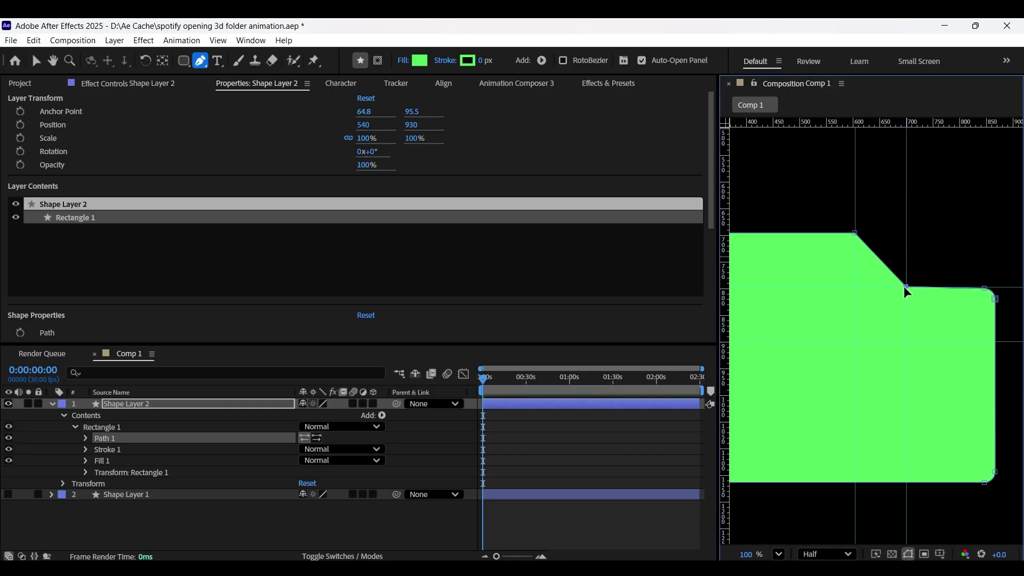
Move both vertices of the sloped tab edge left about 100 px, so the slope ends at the 600 px guide
key(comma)
key(comma)
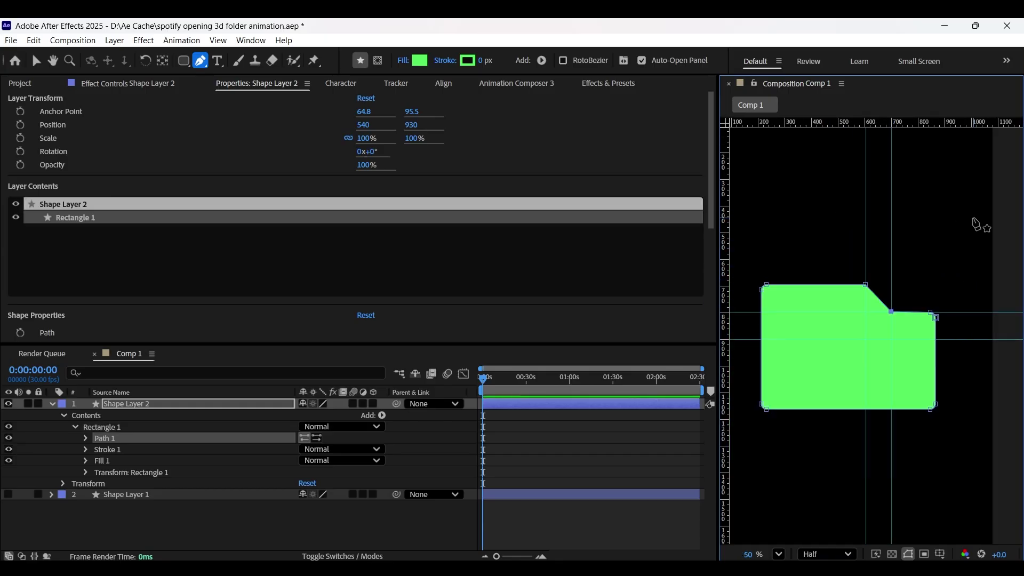
drag(848, 267, 881, 309)
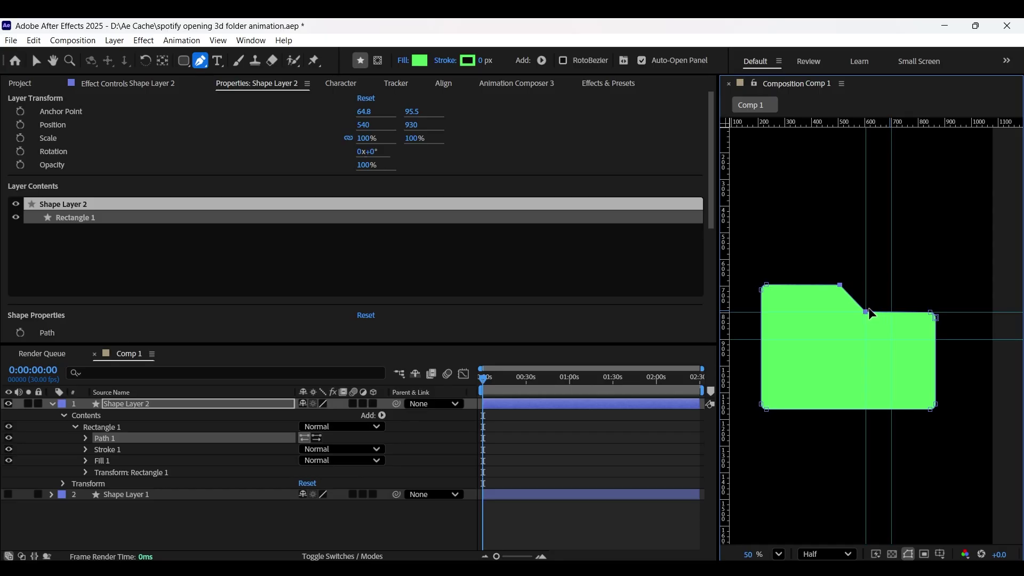
Save the project and move all upper vertices down about 100 px, placing the tab's top edge on the upper horizontal guide
click(350, 530)
click(102, 438)
key(ctrl+s)
drag(755, 272, 982, 325)
drag(839, 286, 840, 313)
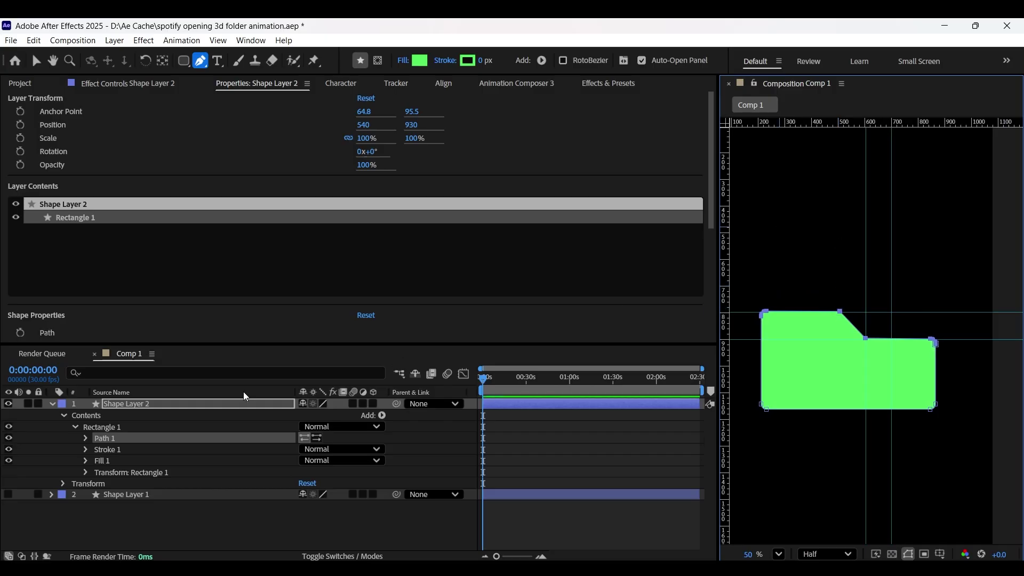
Show the original rectangle layer again and rename the folder-shaped Shape Layer 2 to front
click(78, 520)
click(8, 495)
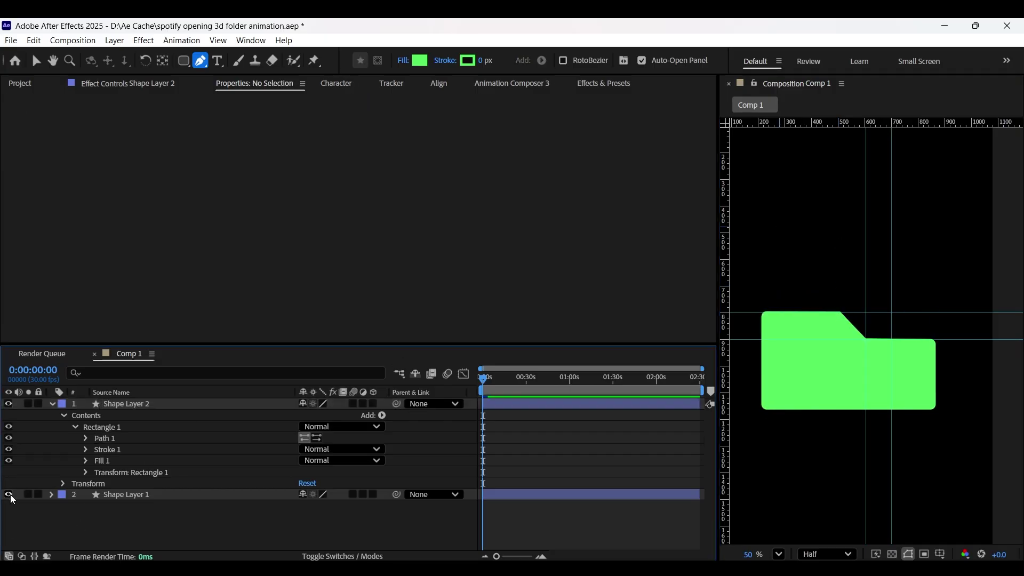
click(102, 404)
right_click(129, 403)
click(171, 527)
text(front)
Rename the original rectangle layer to back and collapse the properties of the front layer
click(156, 490)
right_click(156, 489)
click(202, 454)
text(back)
key(Return)
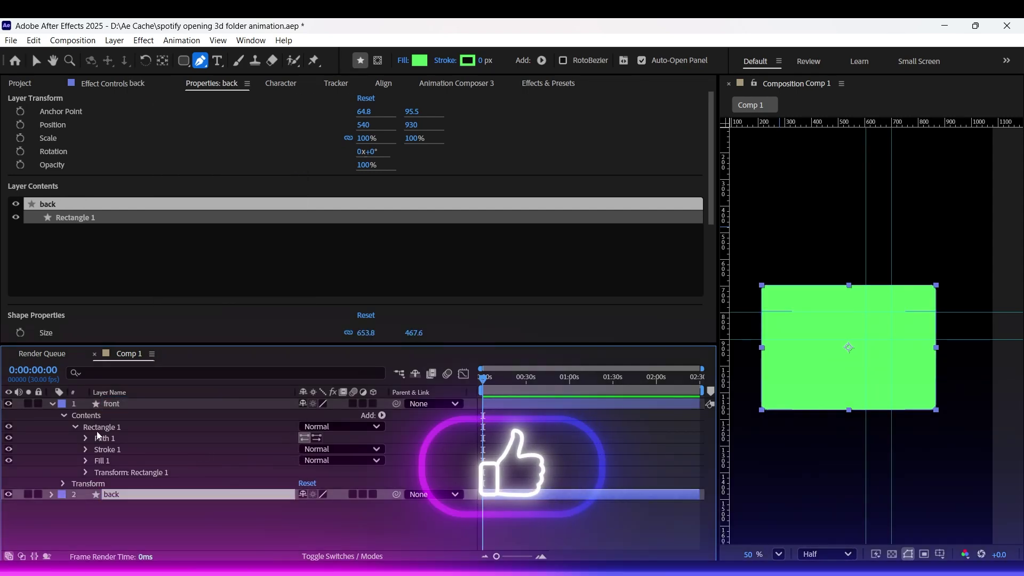
click(53, 403)
click(108, 462)
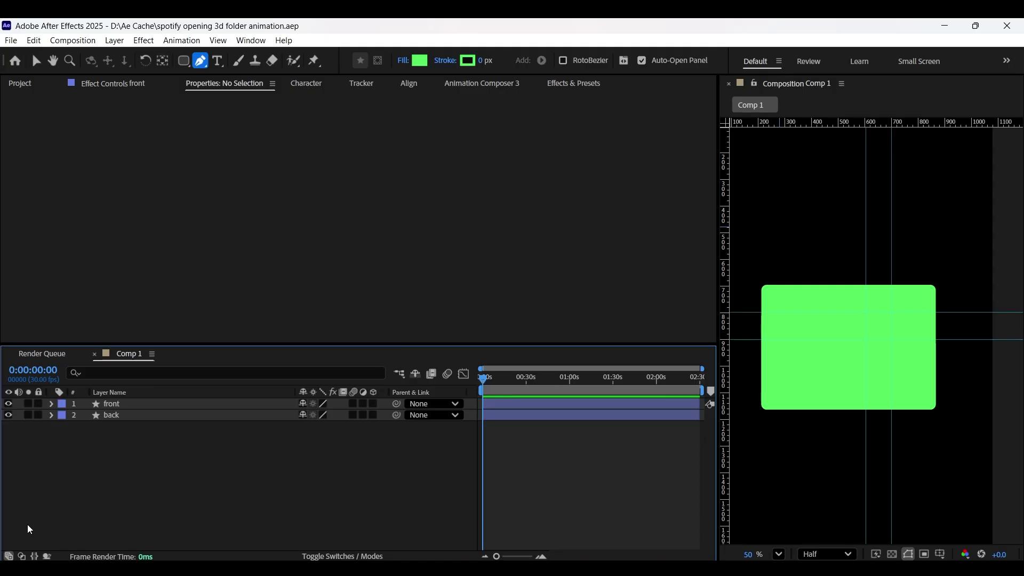
Hide the rulers and the guides in the composition view
key(ctrl+r)
click(218, 41)
click(250, 194)
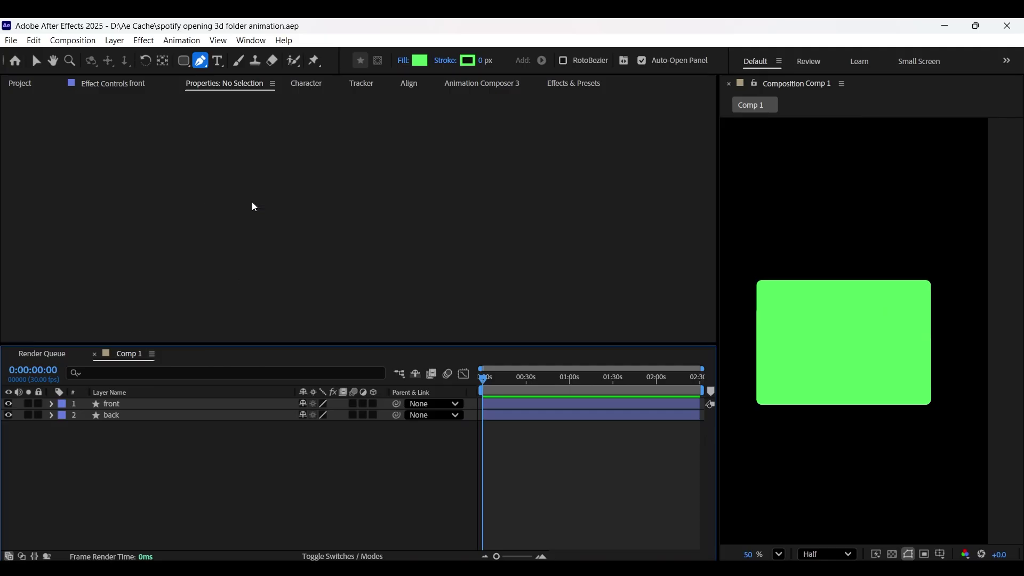
Hide the back layer and apply the CC Light Sweep effect to the front layer
click(109, 403)
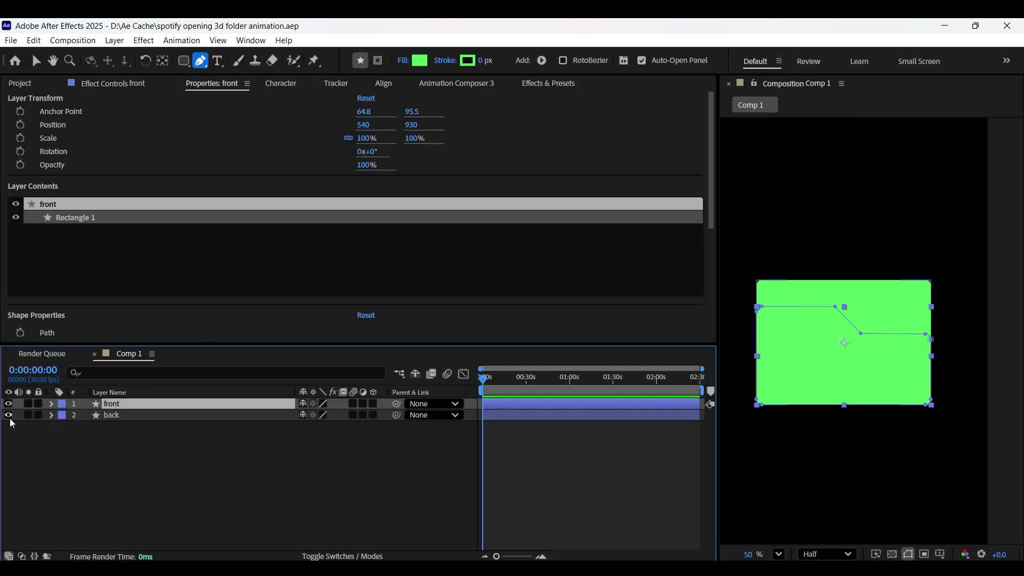
click(8, 415)
click(544, 83)
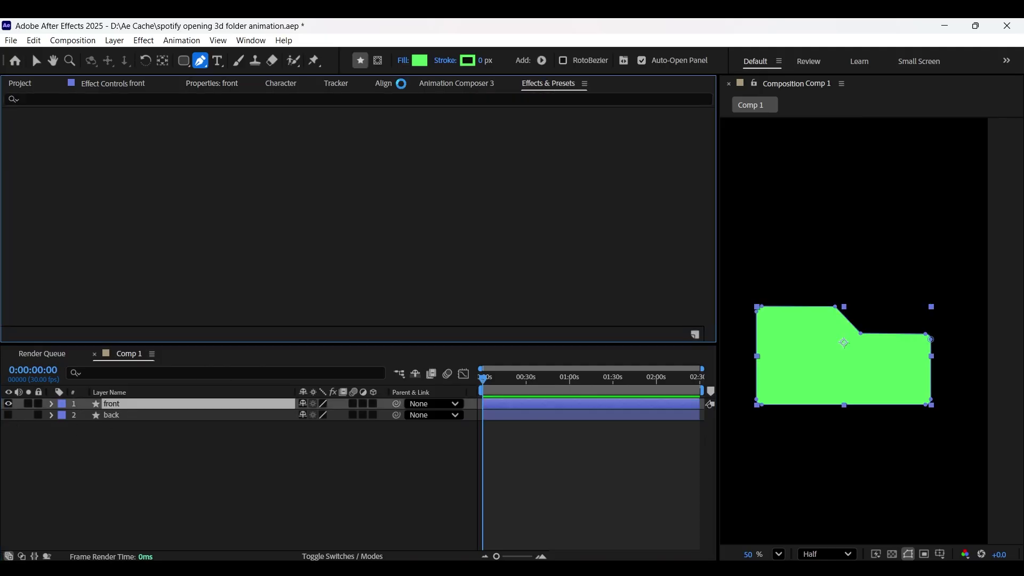
text(cc light)
drag(58, 147, 143, 406)
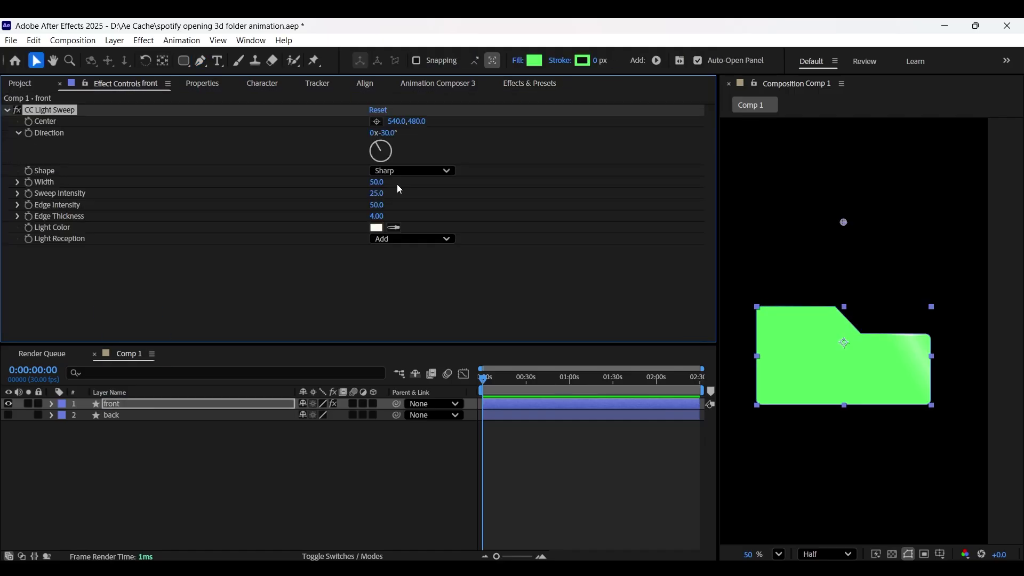
Move the light sweep's center onto the middle of the folder shape, at about 511, 950
drag(397, 121, 205, 128)
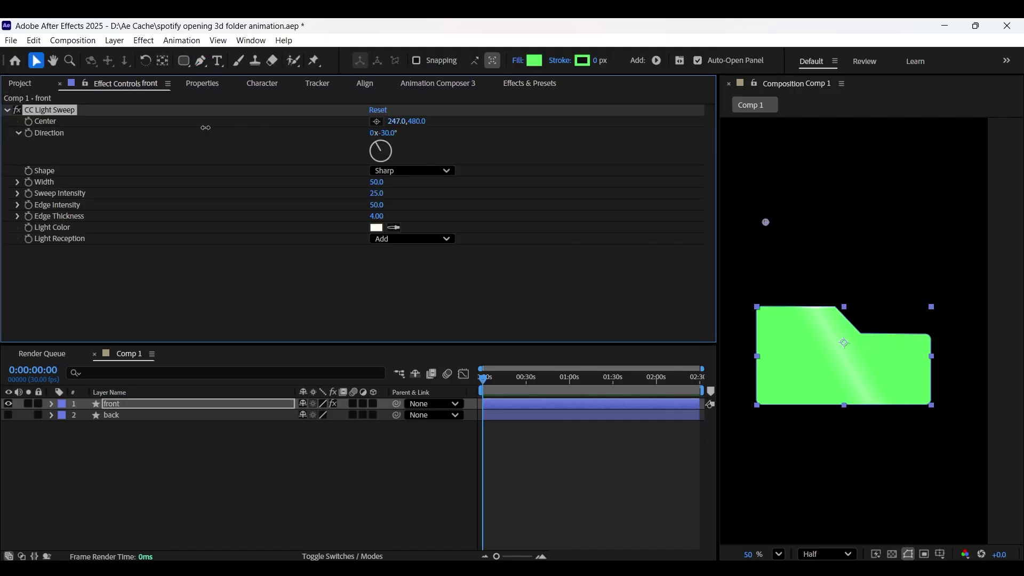
drag(387, 132, 389, 137)
drag(766, 221, 836, 347)
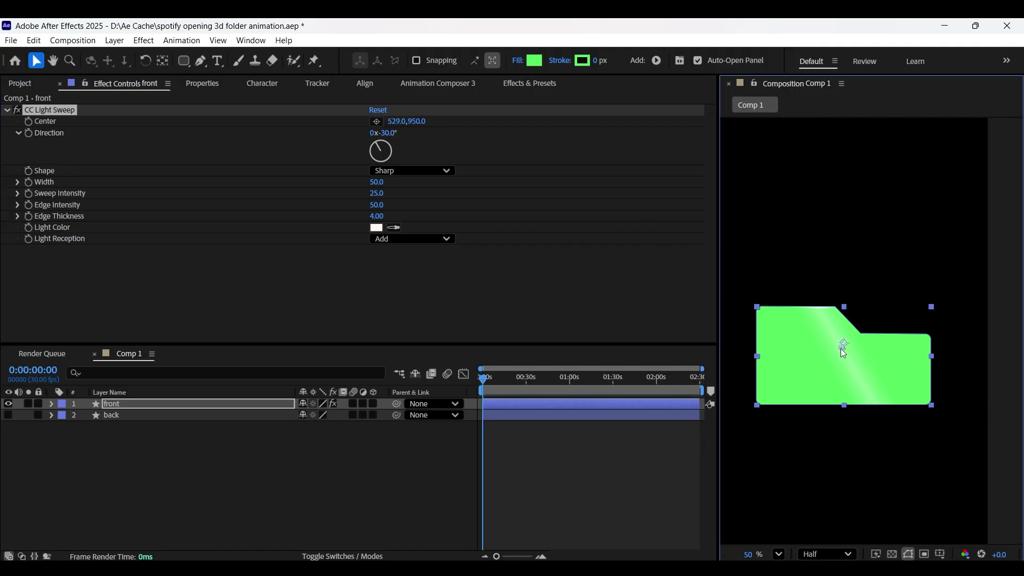
Set the light sweep's width to 463, center to 532, 994, edge intensity to 500 and edge thickness to 5
drag(377, 185, 640, 210)
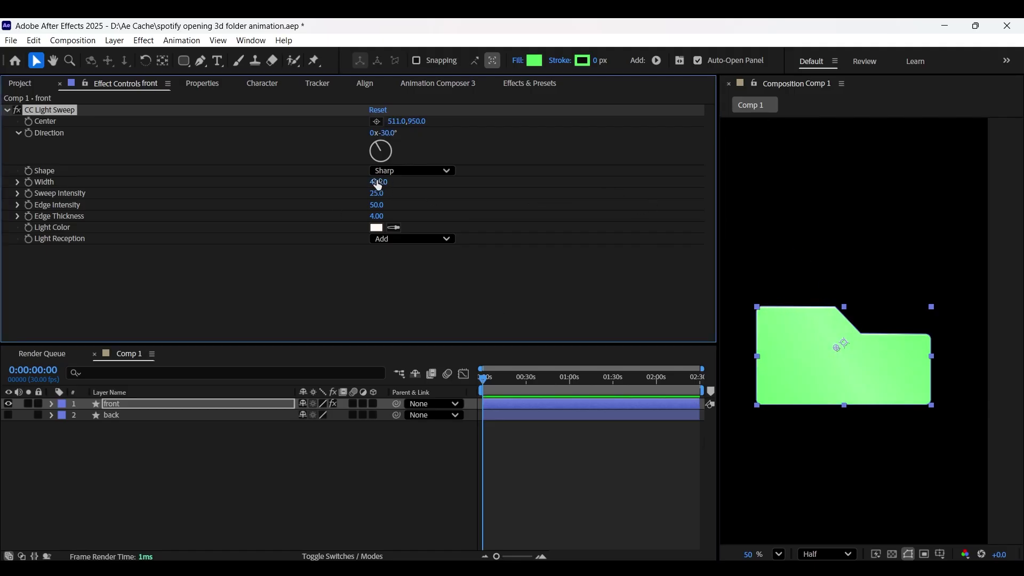
drag(378, 185, 408, 190)
drag(413, 121, 450, 122)
drag(376, 206, 620, 210)
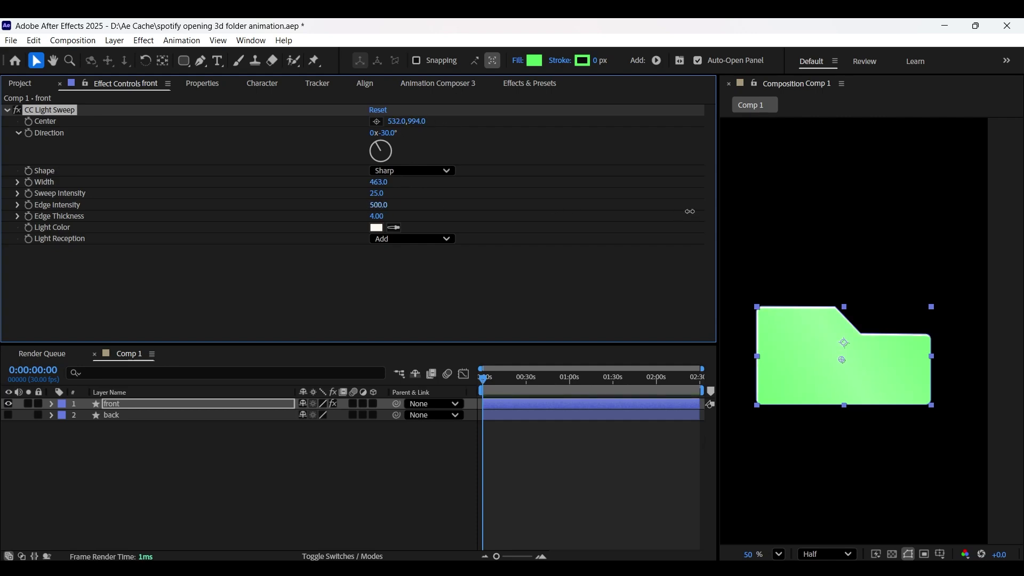
drag(377, 215, 382, 216)
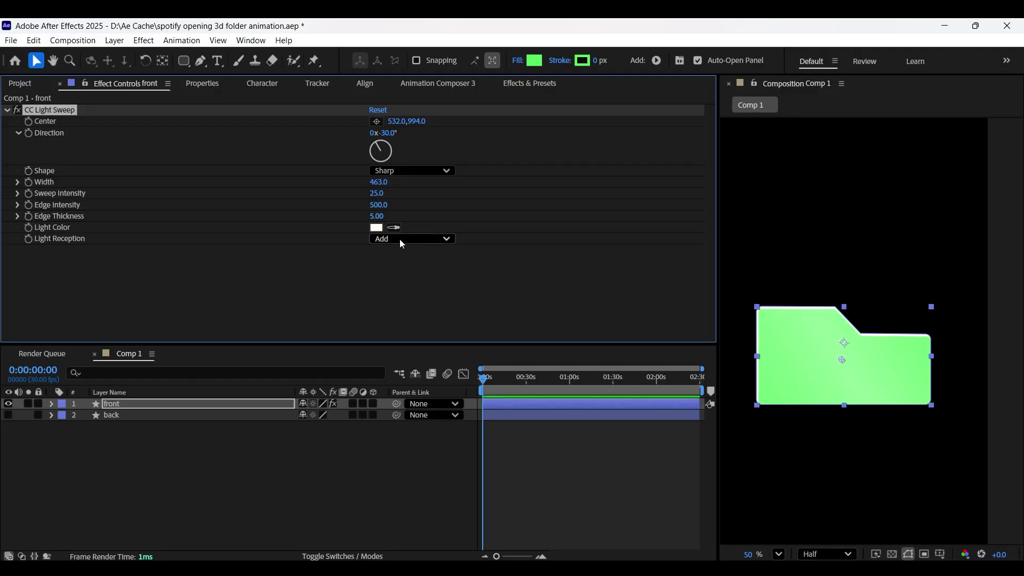
Set the front layer's light sweep reception to Cutout and its light color to bright green
click(398, 239)
click(420, 281)
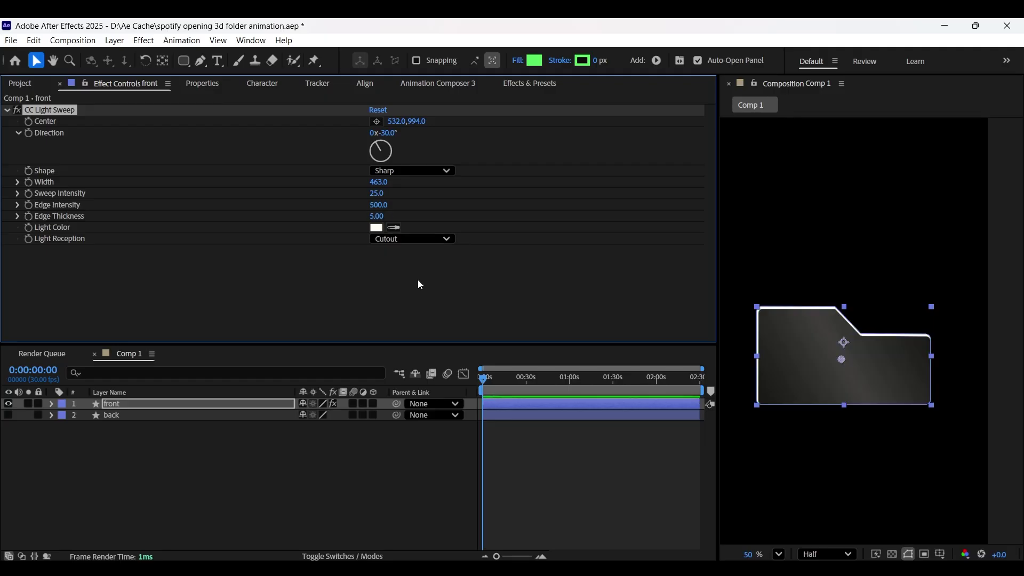
click(376, 227)
mouse_move(536, 321)
mouse_down()
mouse_move(536, 332)
mouse_move(525, 206)
mouse_move(517, 220)
mouse_up()
click(642, 218)
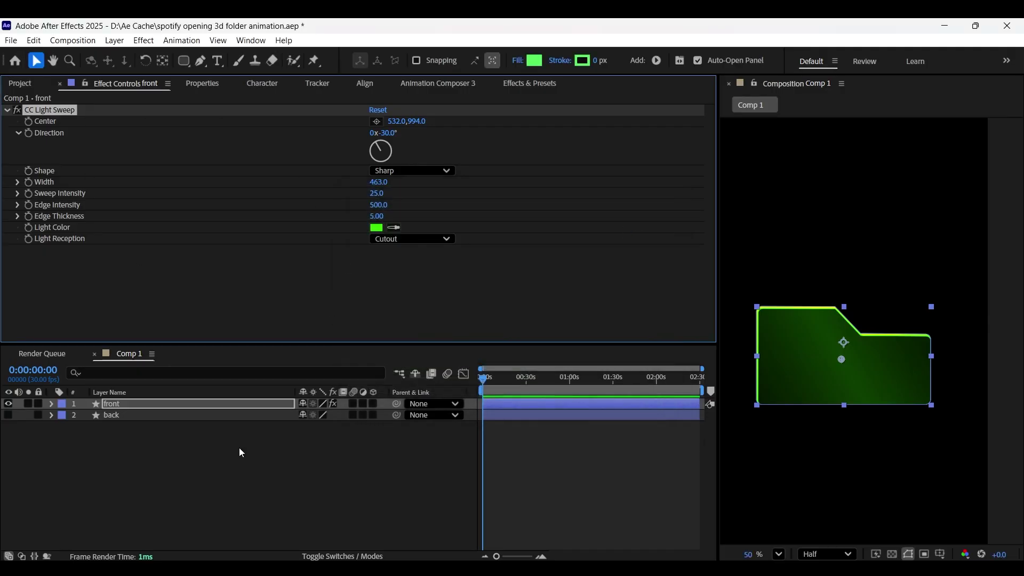
Show the back layer again, paste the front layer's CC Light Sweep effect onto it, and save the project
click(129, 420)
click(9, 415)
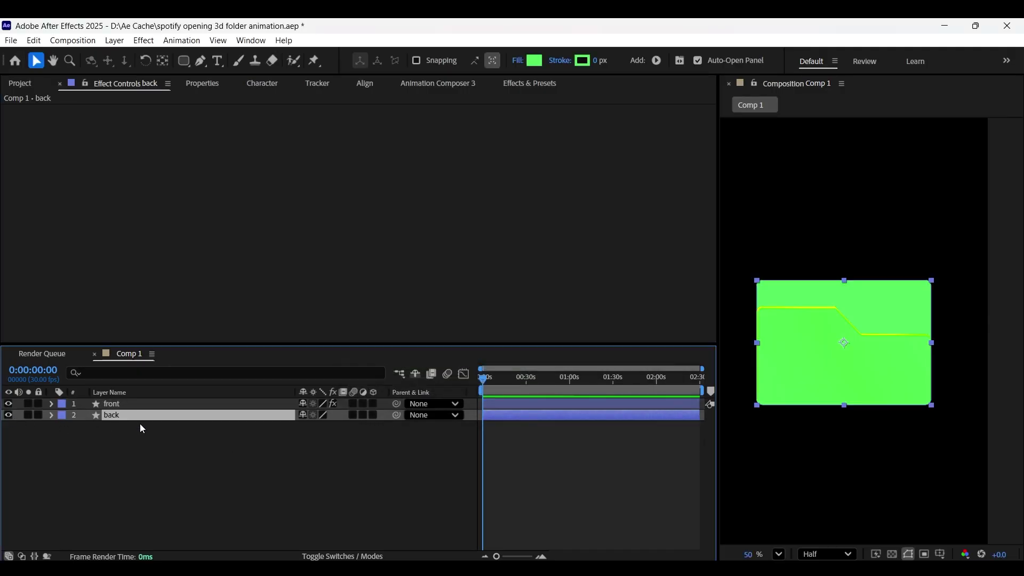
key(ctrl+v)
click(160, 453)
key(ctrl+s)
Duplicate the front layer and set the copy's light sweep direction to 66°
click(127, 403)
key(ctrl+d)
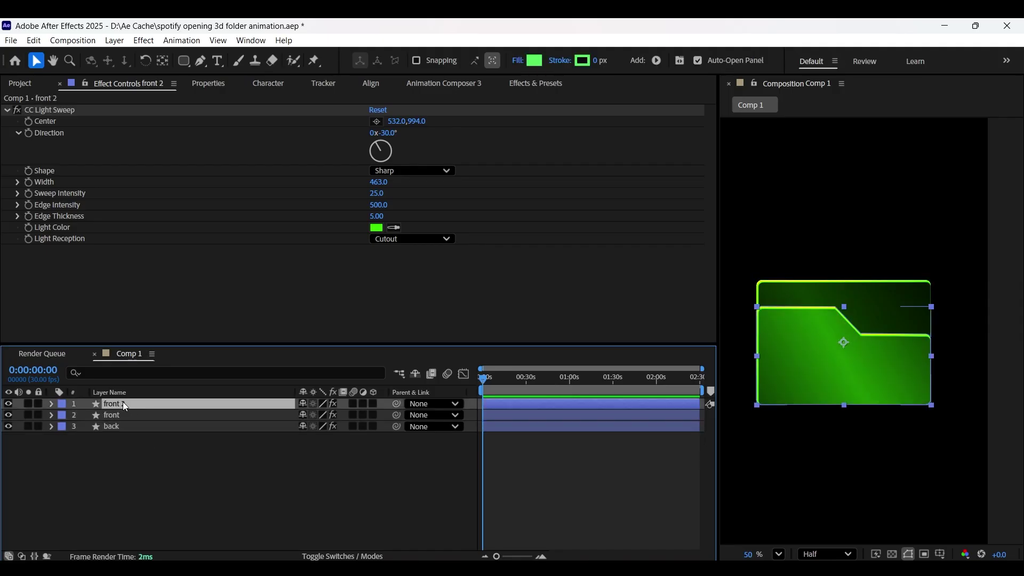
drag(384, 133, 457, 144)
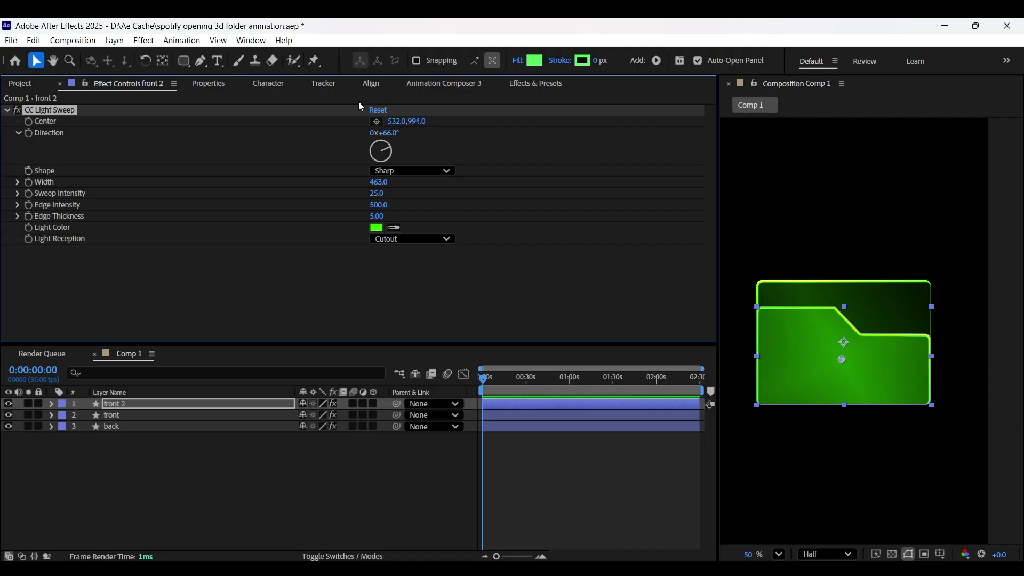
Duplicate the back layer and set the copy's light sweep direction to 69°
click(126, 426)
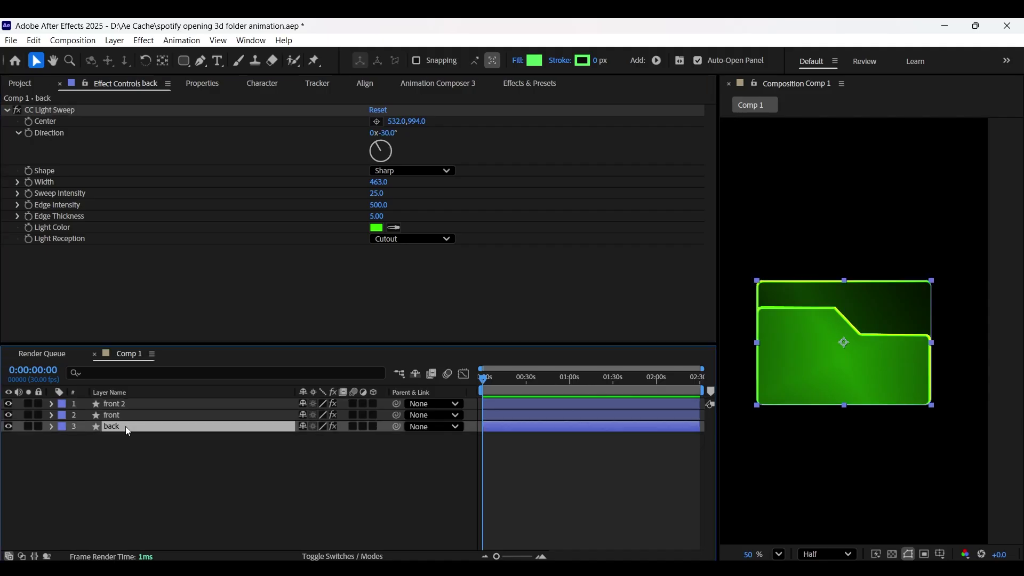
key(ctrl+d)
drag(384, 133, 482, 161)
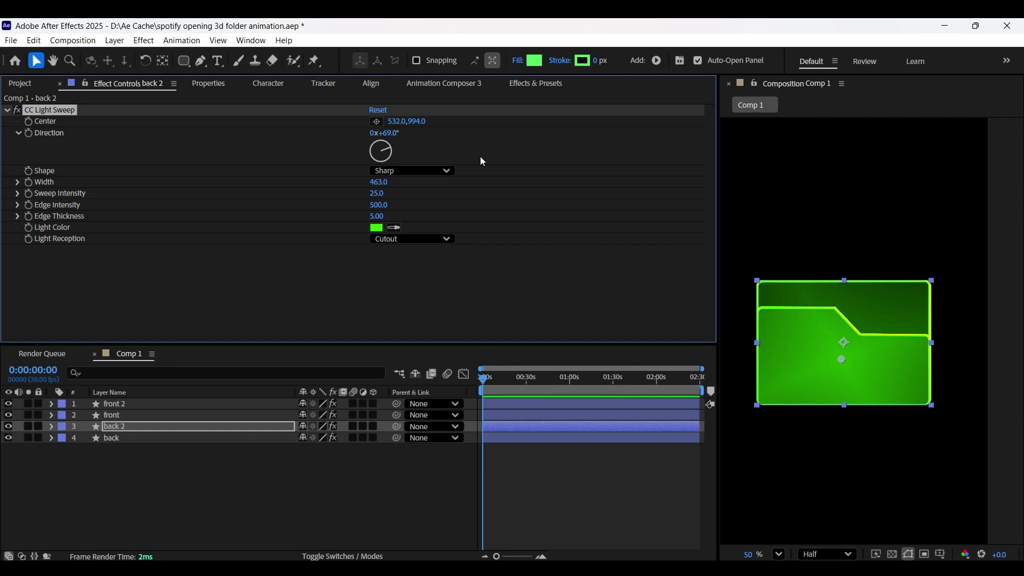
Make all four folder layers 3D and move their anchor points down to the folder's bottom edge
drag(196, 485, 223, 402)
click(376, 405)
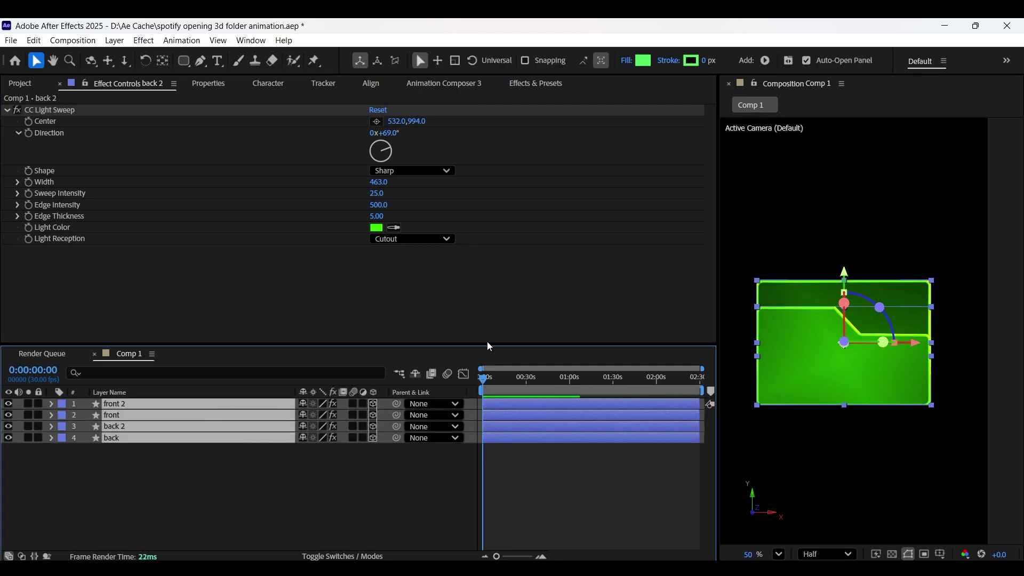
click(162, 61)
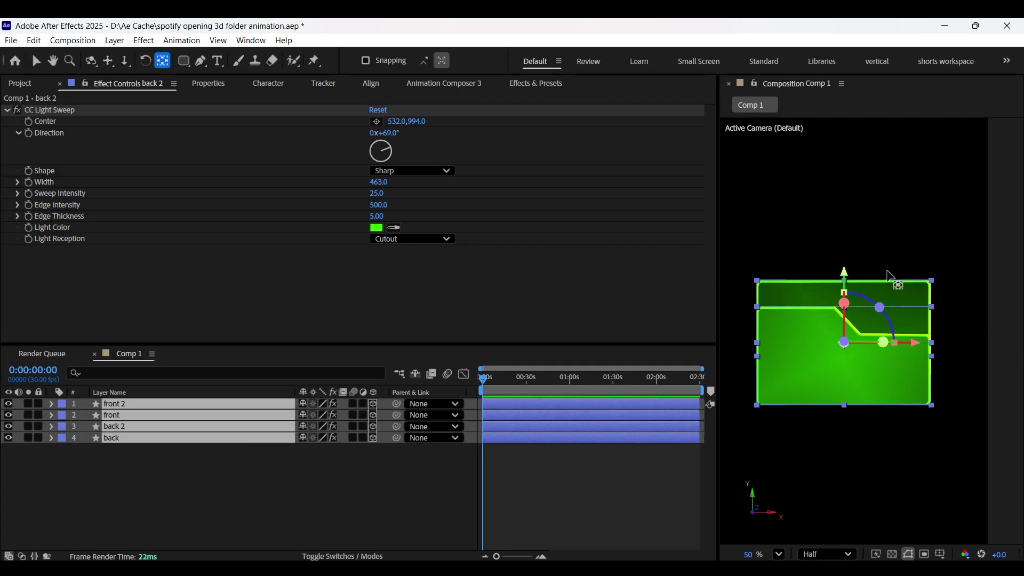
drag(848, 276, 856, 333)
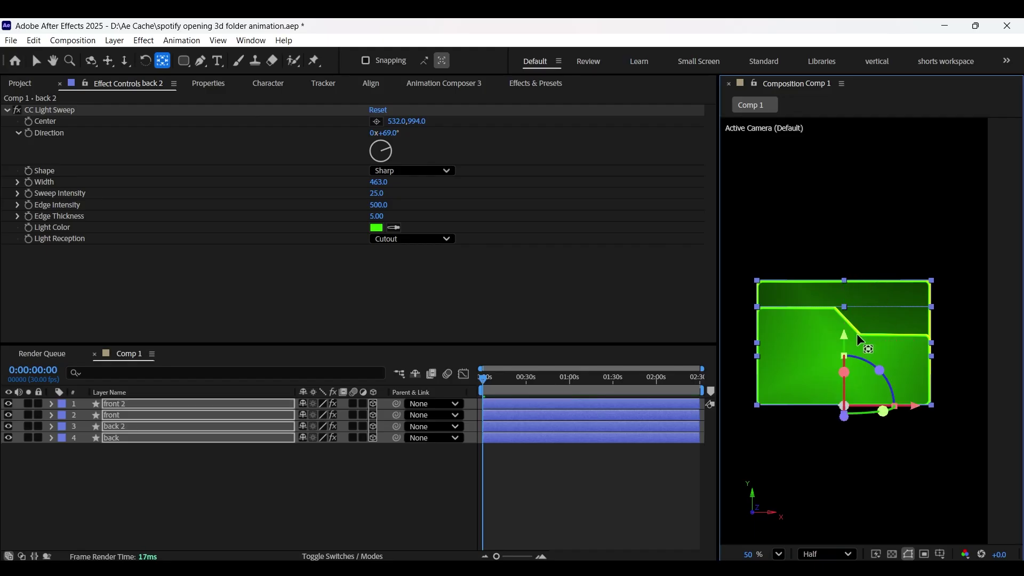
click(232, 476)
Add a null object to the composition and duplicate it twice
right_click(211, 473)
mouse_move(266, 318)
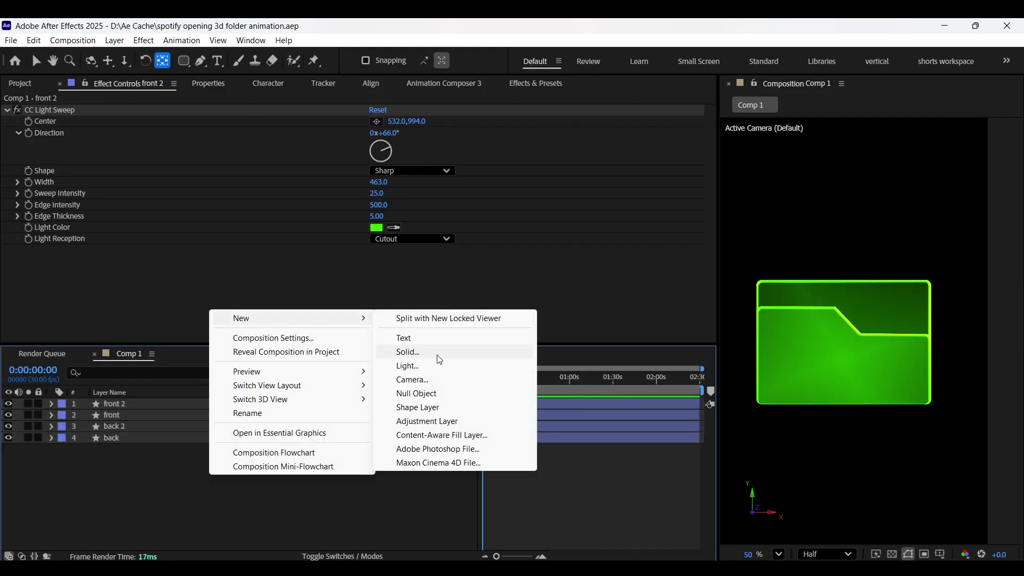
click(441, 393)
key(ctrl+d)
key(ctrl+d)
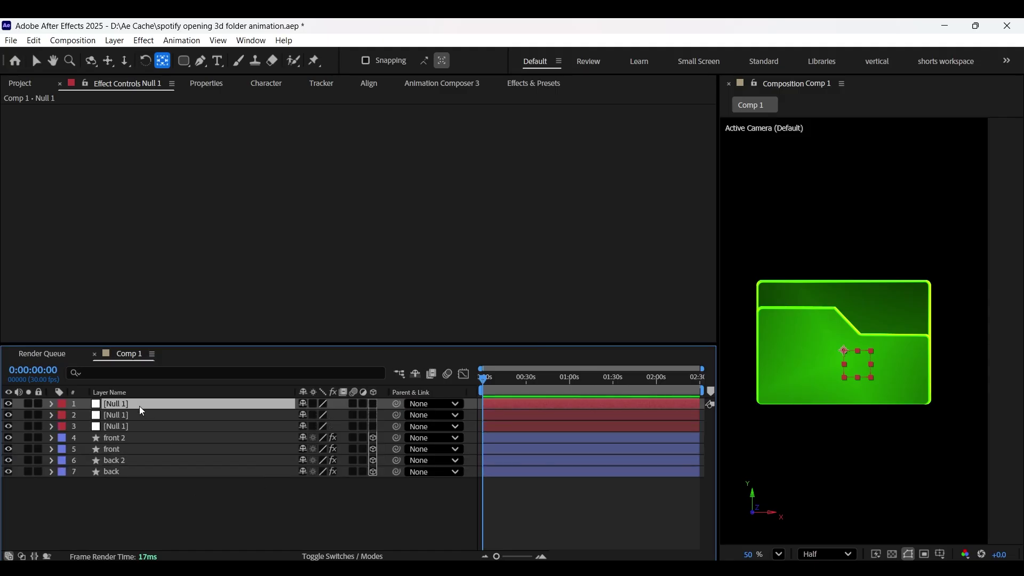
Rename the three nulls, from lowest to highest, as front null controller, back null controller and main null
right_click(131, 428)
click(154, 391)
text(front null controller)
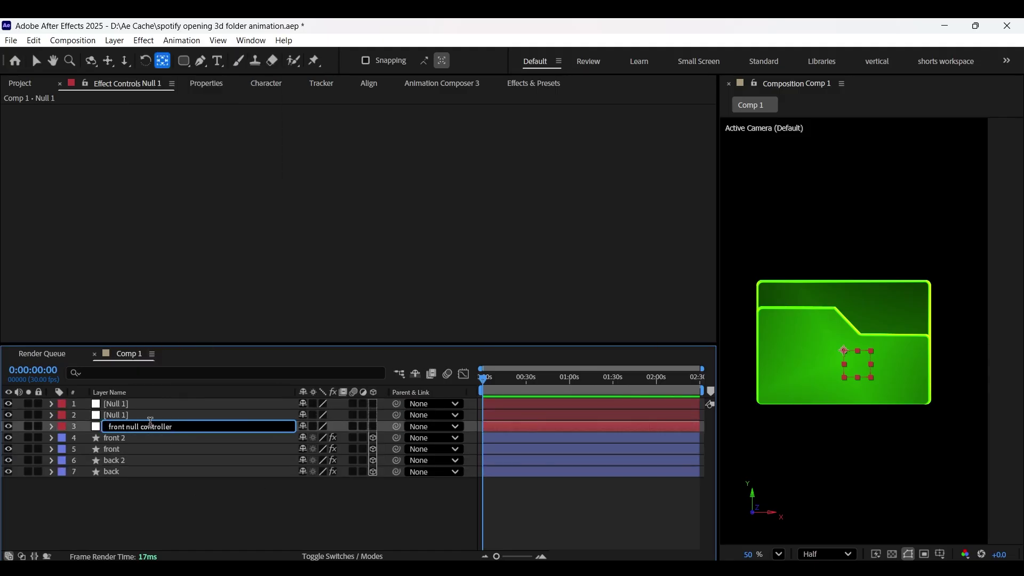
click(164, 414)
key(Return)
text(back null controller)
key(Return)
click(162, 404)
key(Return)
text(main)
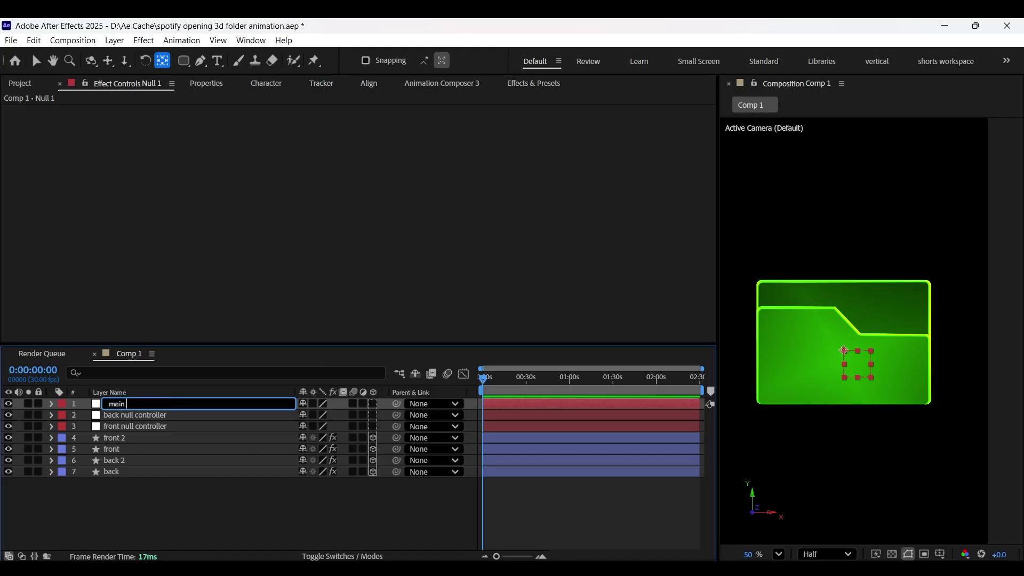
text( null)
key(Return)
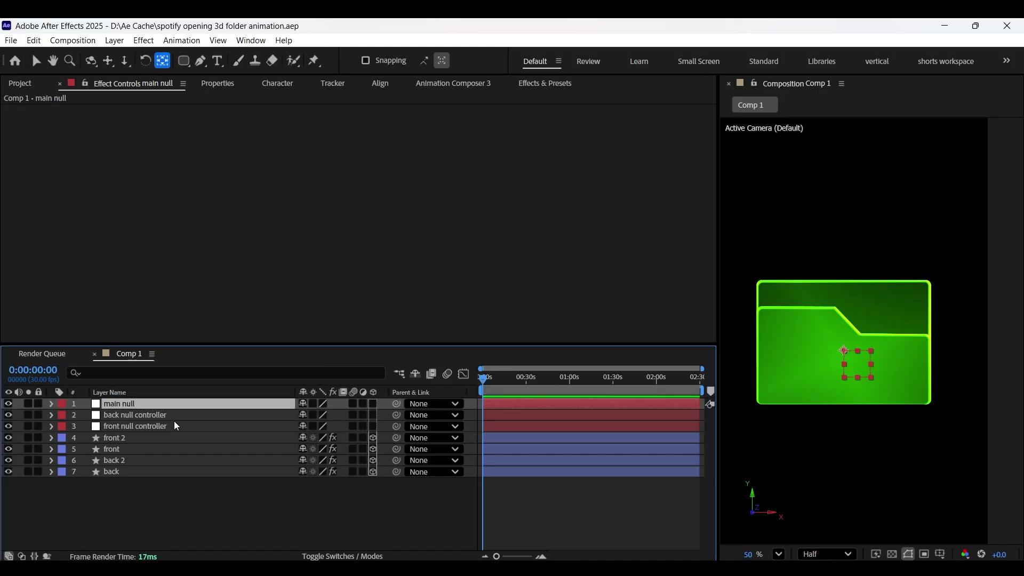
Make the three nulls 3D and move the back null controller directly above the back 2 layer
shift+click(173, 425)
click(372, 404)
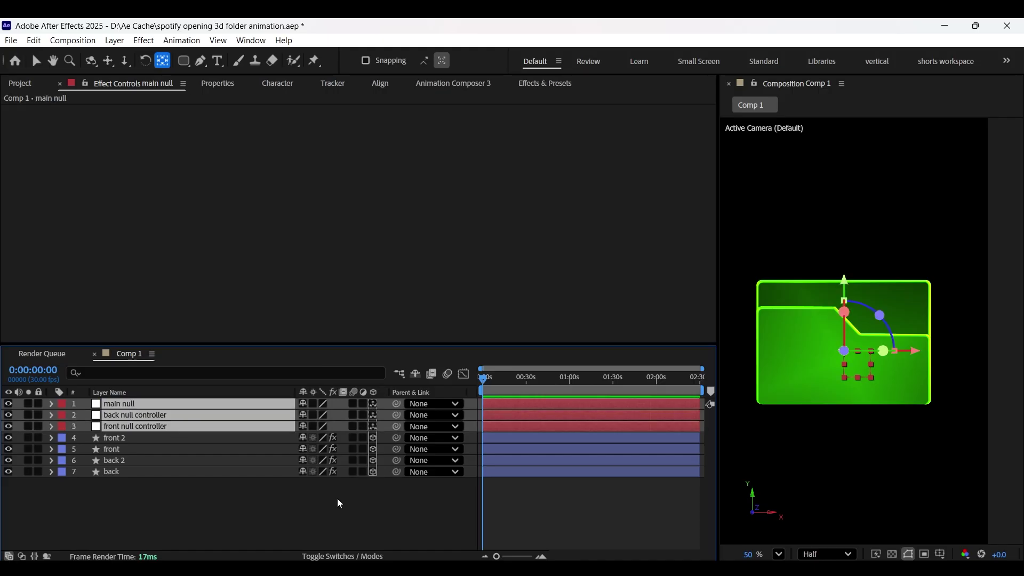
click(177, 417)
drag(167, 419, 172, 453)
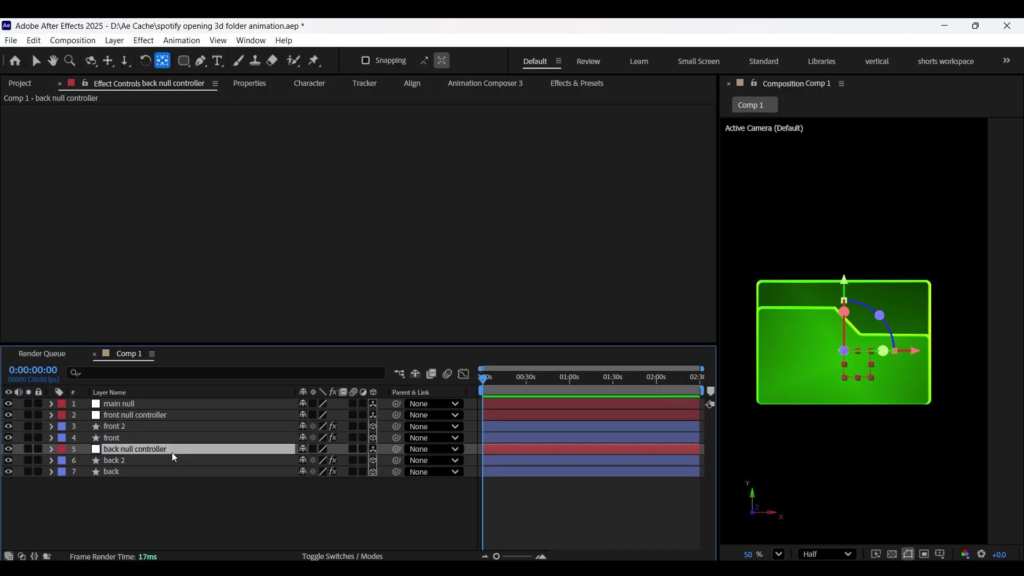
Move the anchor points of the back and front null controllers down to the folder's bottom edge
drag(846, 281, 845, 338)
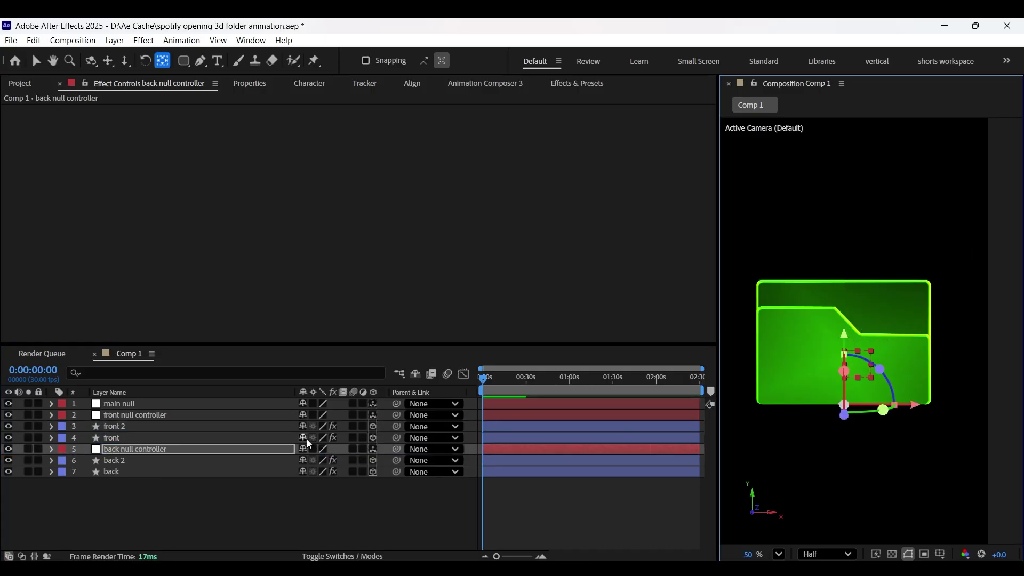
click(142, 415)
drag(846, 282, 852, 331)
Parent back and back 2 to the back null controller, and front and front 2 to the front null controller
drag(151, 498, 181, 471)
drag(362, 462, 174, 449)
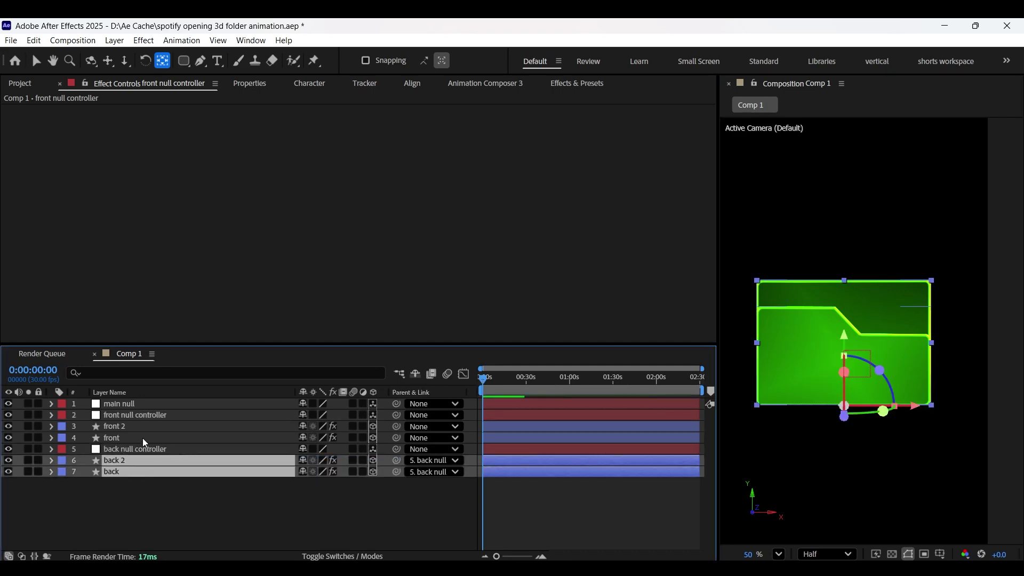
click(142, 437)
shift+click(143, 427)
drag(398, 428, 194, 417)
click(226, 530)
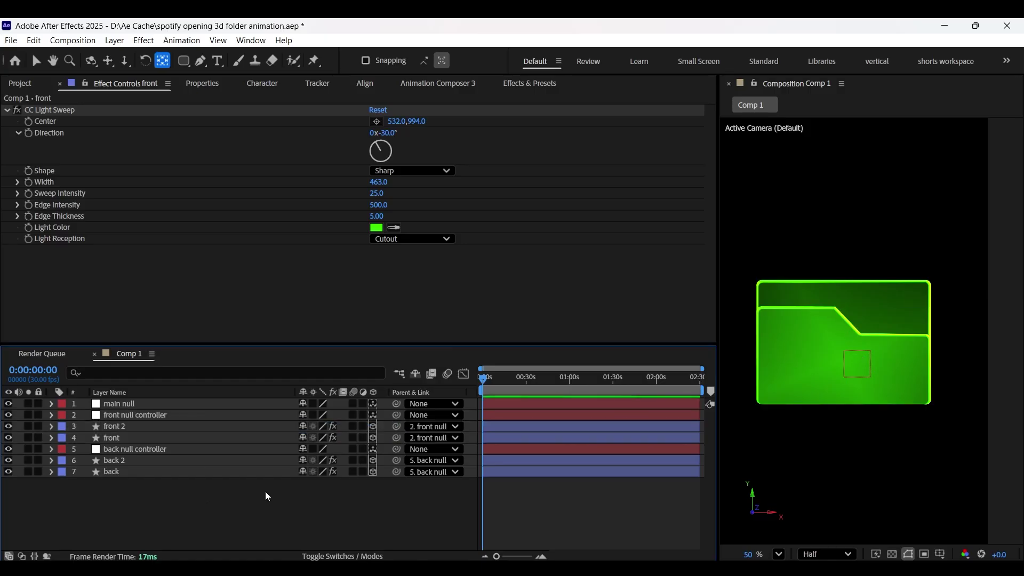
Parent the front and back null controllers to the main null
click(142, 450)
ctrl+click(150, 414)
drag(396, 415, 151, 406)
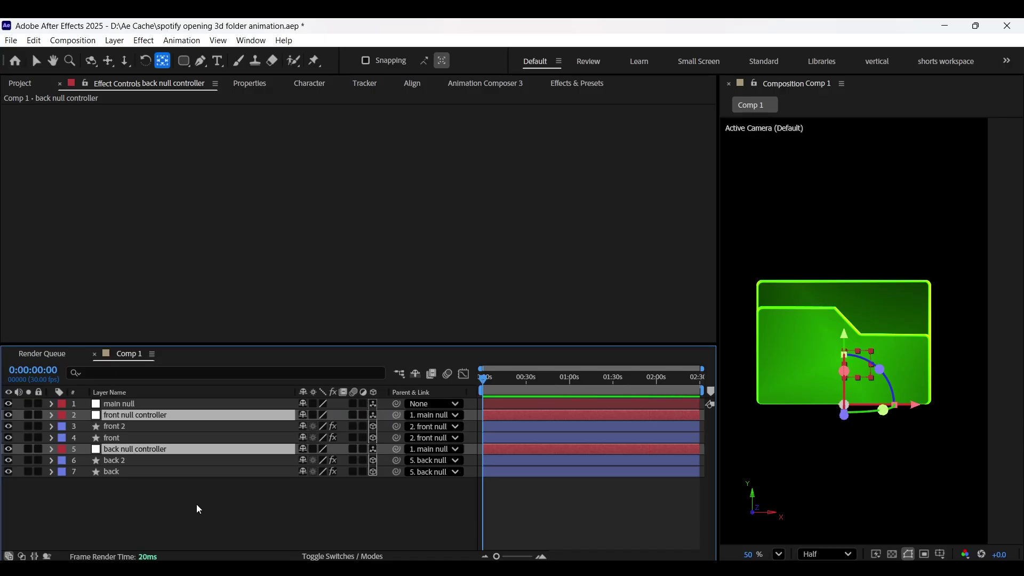
click(197, 520)
Import spotify.png as the topmost layer and place it, scaled to 17%, in the folder front's lower-left corner
drag(609, 170, 103, 305)
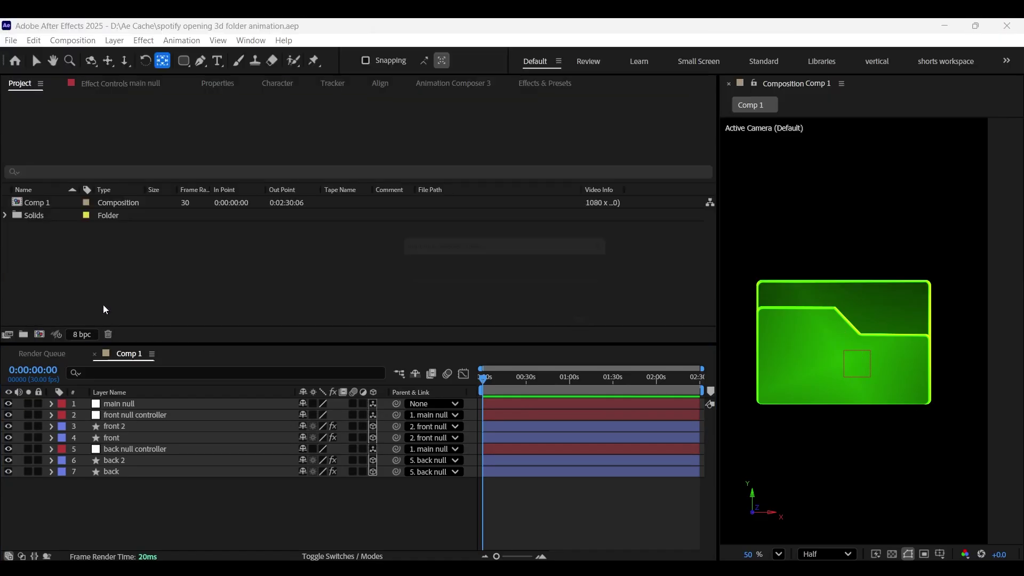
drag(46, 226, 136, 402)
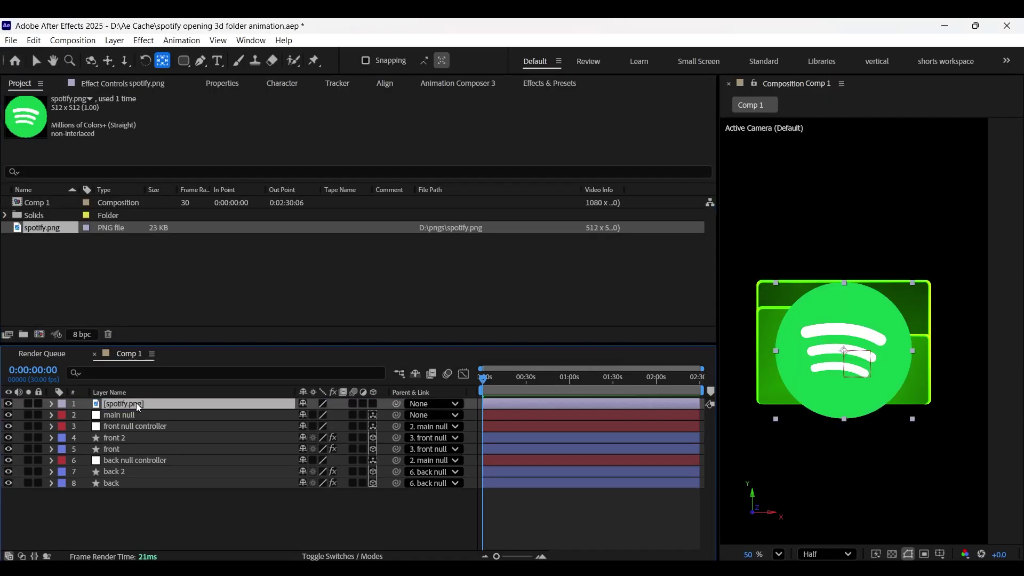
key(s)
drag(331, 415, 250, 412)
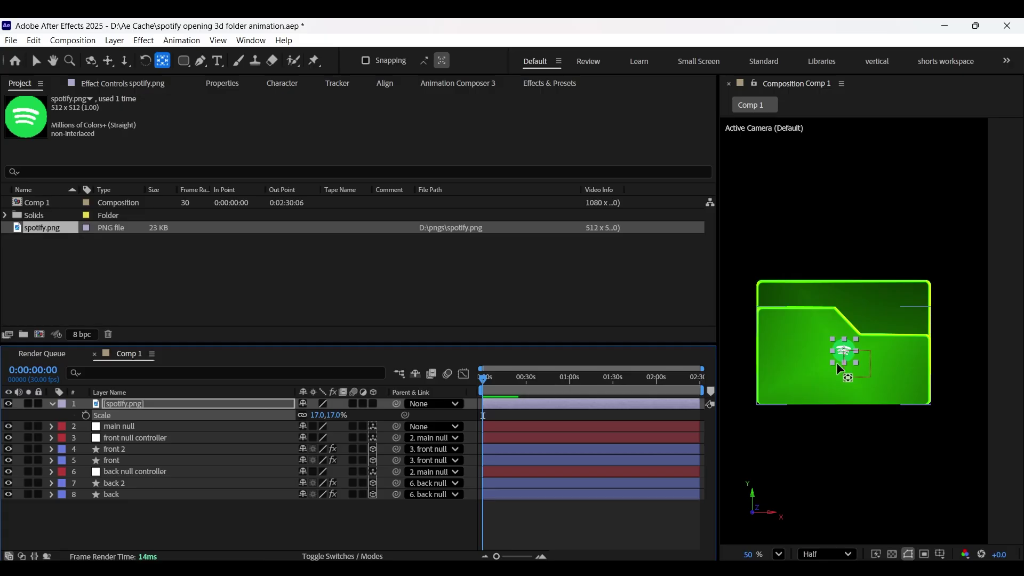
key(v)
drag(844, 356, 776, 391)
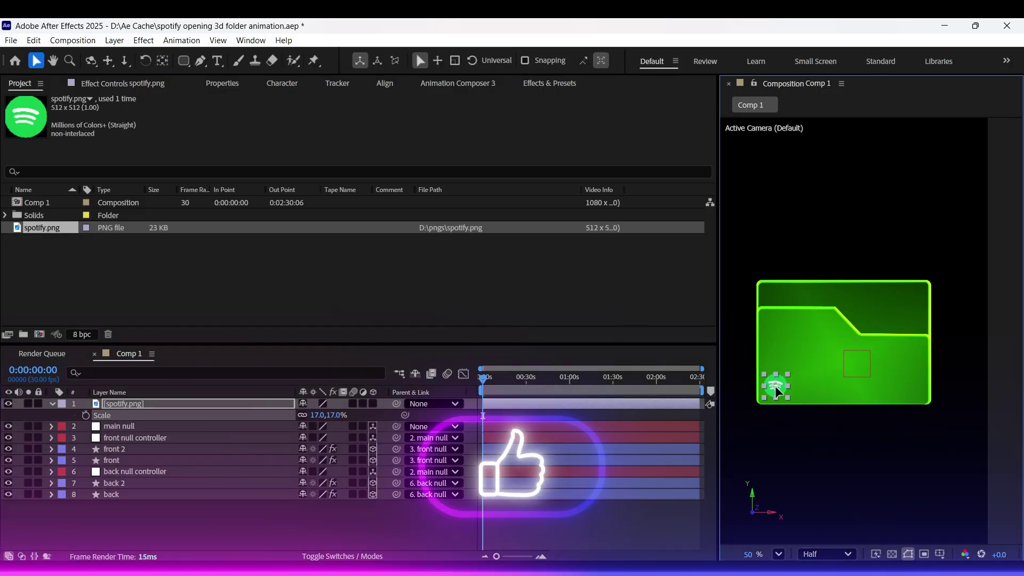
Create a text layer reading "Spotify" and place it just right of the logo on the folder front
click(263, 520)
right_click(250, 521)
mouse_move(315, 364)
click(468, 386)
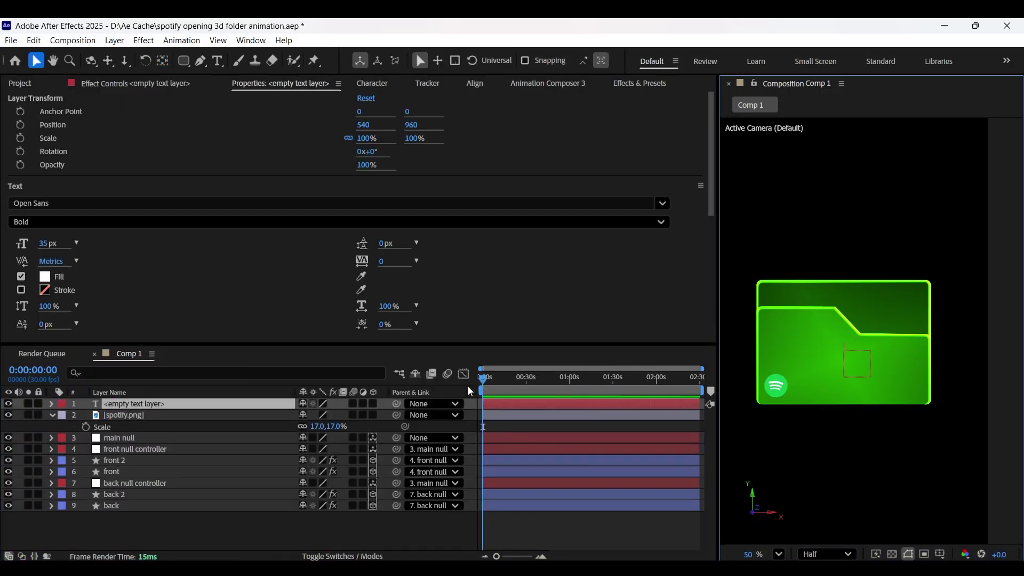
text(Spotify)
click(154, 404)
key(v)
drag(836, 347, 802, 379)
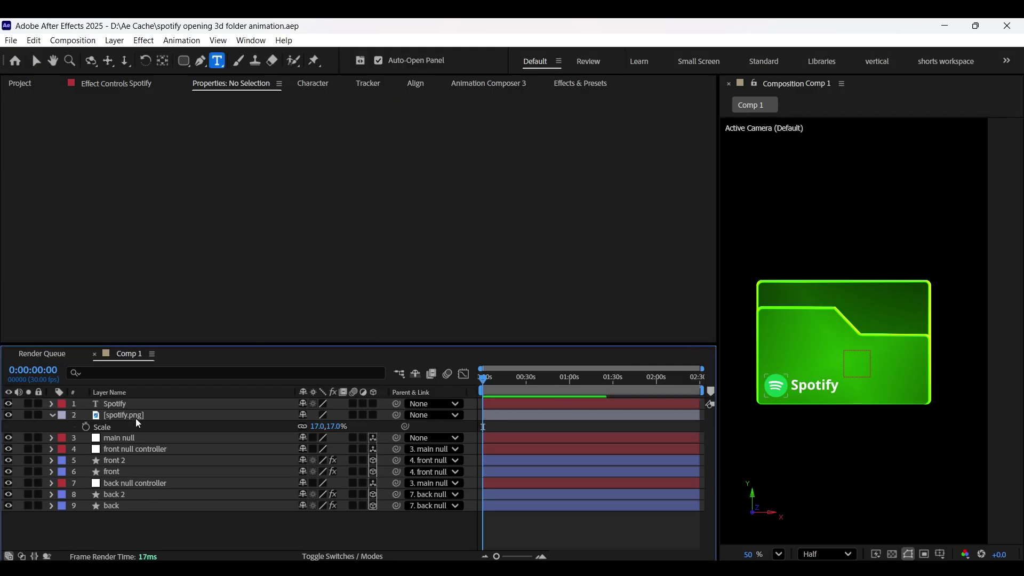
Make the Spotify text and logo layers 3D and parent both to the front null controller
click(135, 414)
shift+click(140, 404)
click(372, 404)
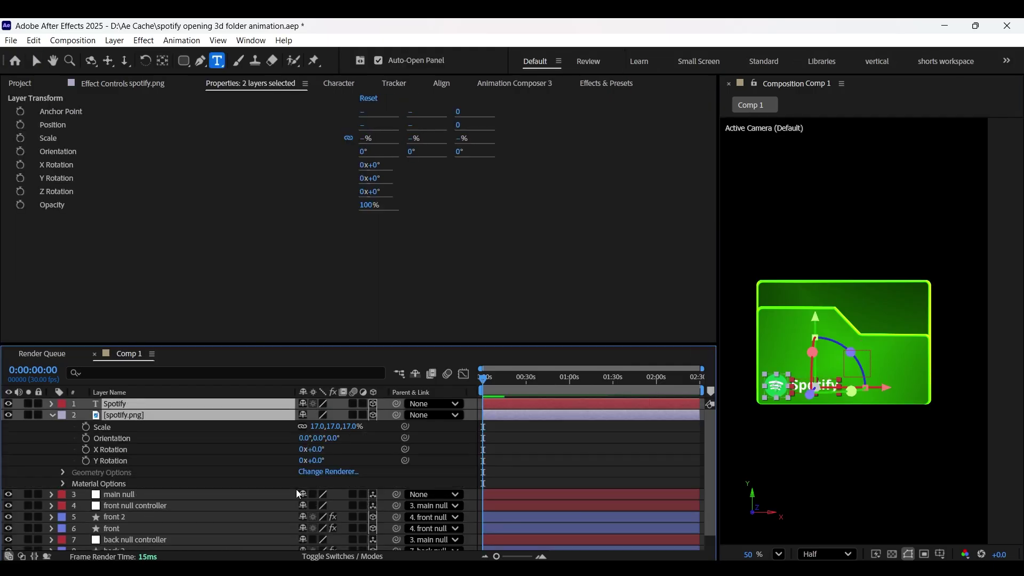
drag(397, 415, 153, 509)
click(452, 454)
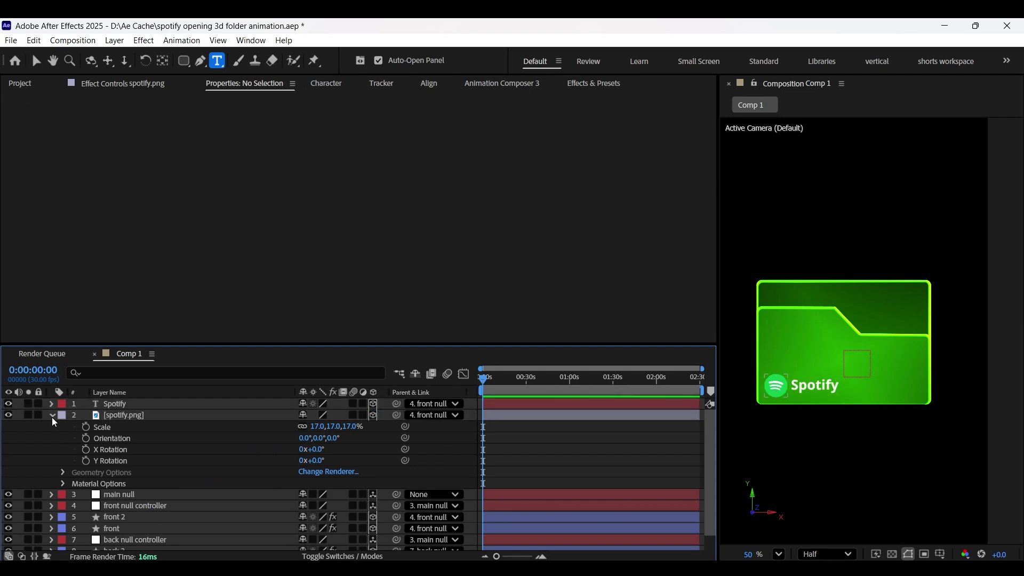
click(51, 415)
Import the four poster images: money heist poster, squid games poster, stranger things and wednesday poster
click(26, 87)
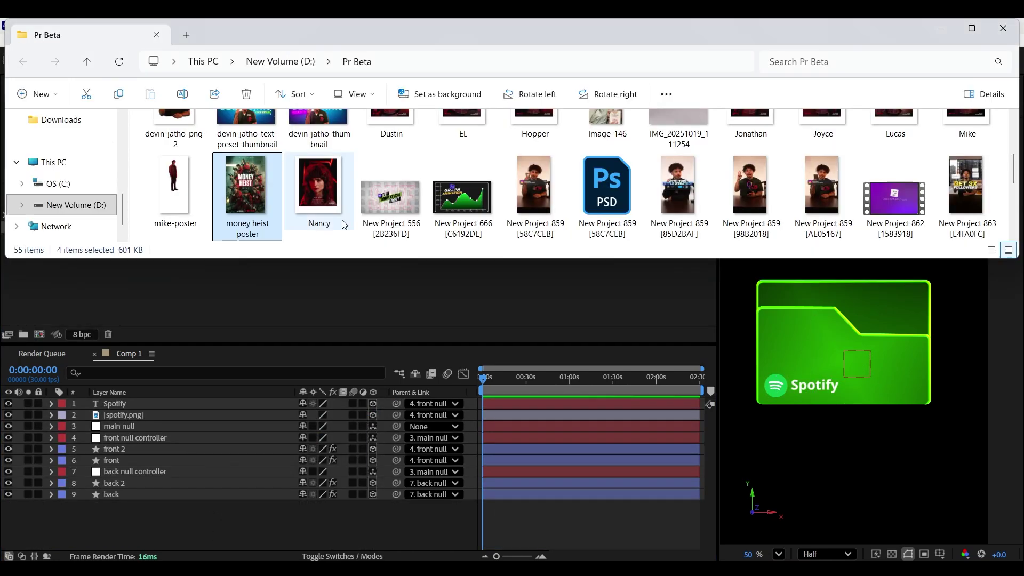
drag(250, 198, 215, 288)
click(139, 297)
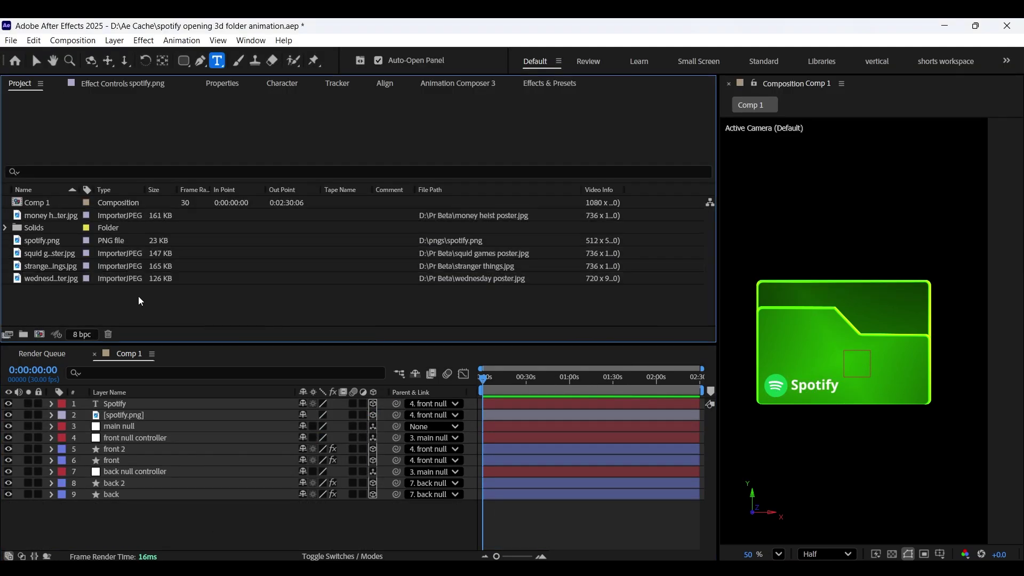
Create a new composition from the money heist poster image
click(47, 255)
click(46, 216)
drag(47, 216, 42, 334)
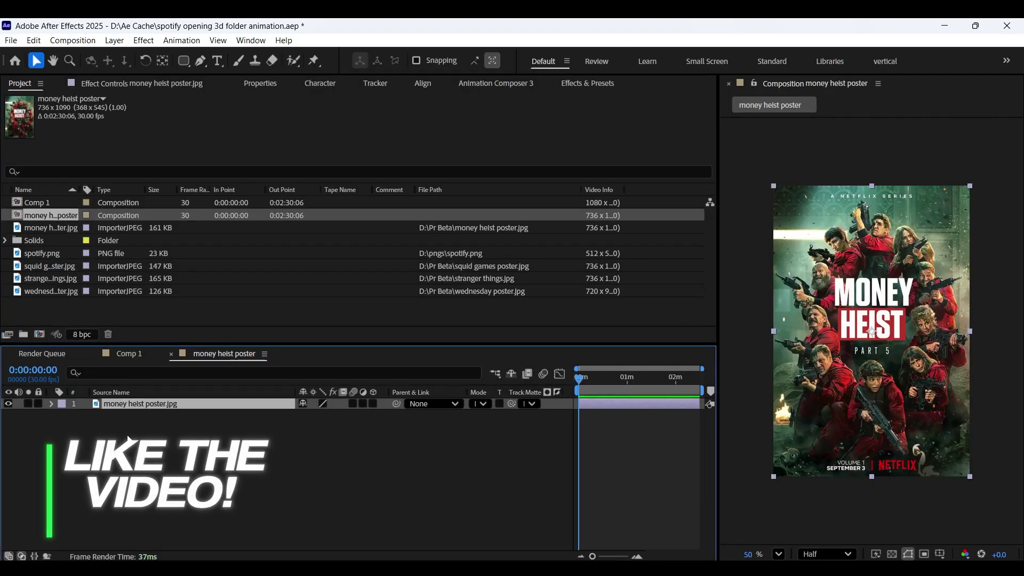
Add a rounded rectangle shape layer covering the whole poster composition, with its roundness set to 70
click(200, 462)
double_click(185, 60)
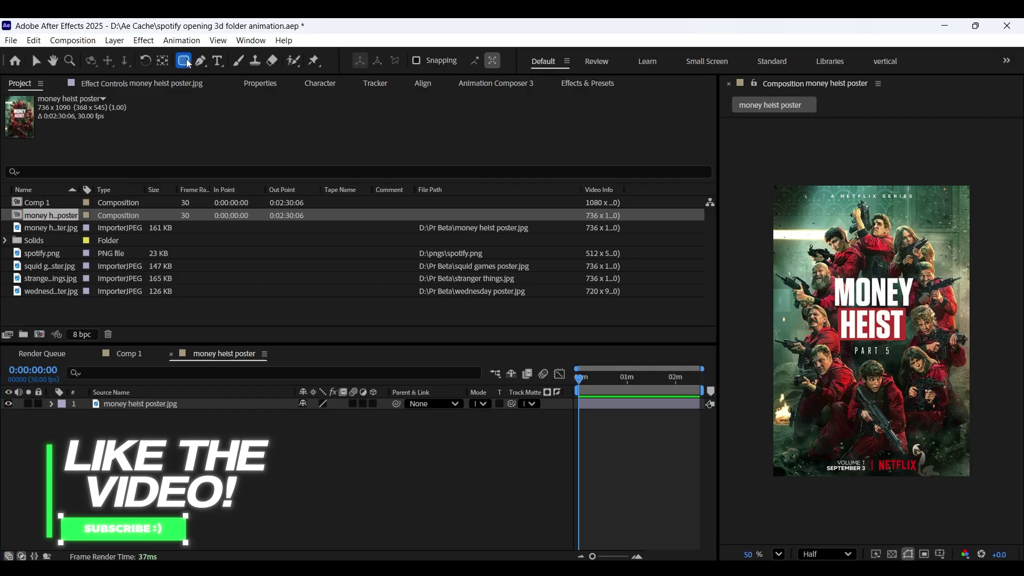
click(74, 427)
click(87, 438)
drag(306, 471, 340, 472)
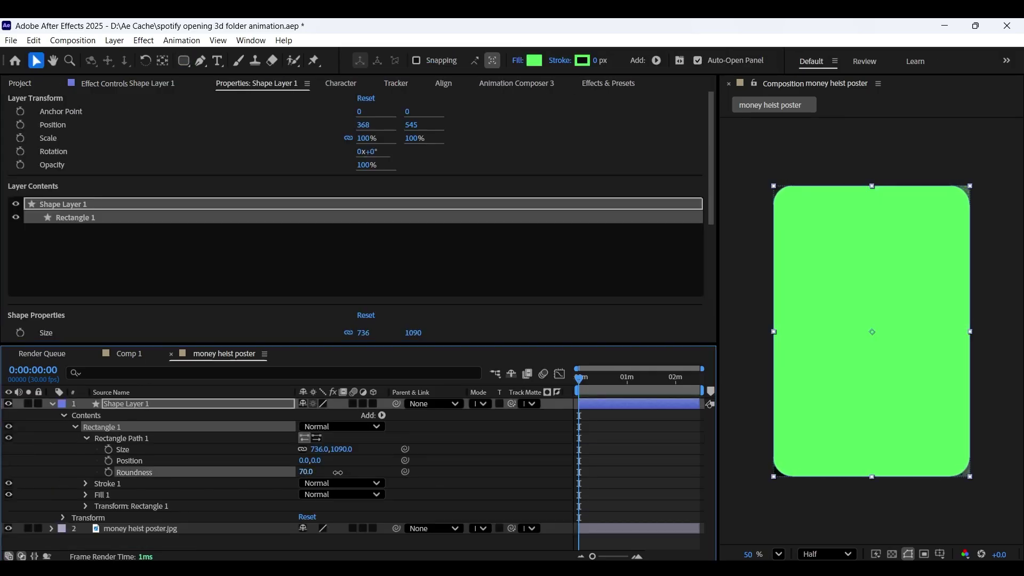
click(53, 404)
click(203, 480)
Move the rectangle layer below the poster, use it as the poster's track matte, and return to Comp 1
drag(160, 404, 184, 414)
drag(511, 404, 212, 418)
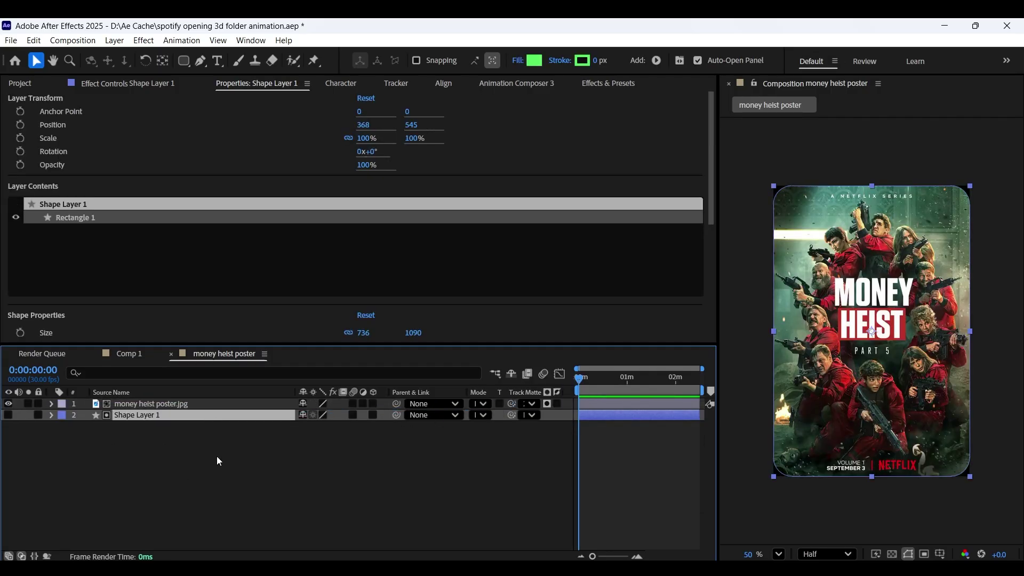
click(218, 460)
click(130, 354)
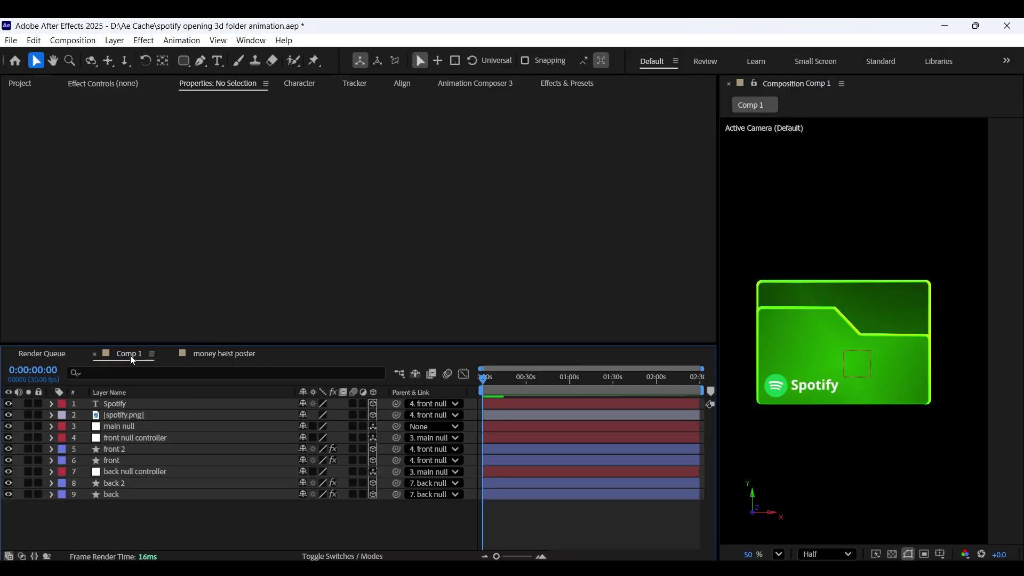
Duplicate the money heist poster composition twice and rename the first copy as stranger things poster
click(24, 85)
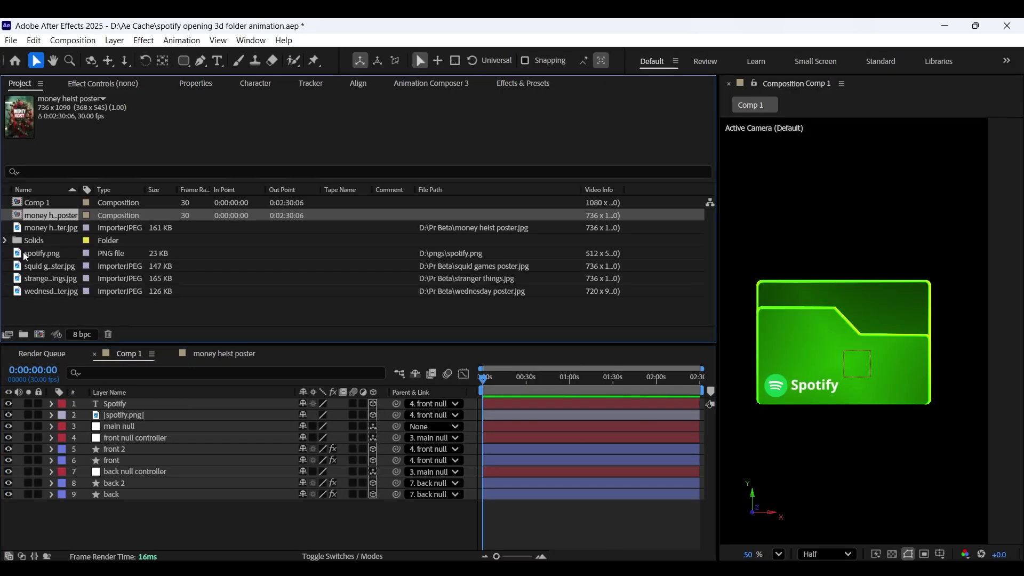
key(ctrl+d)
key(ctrl+d)
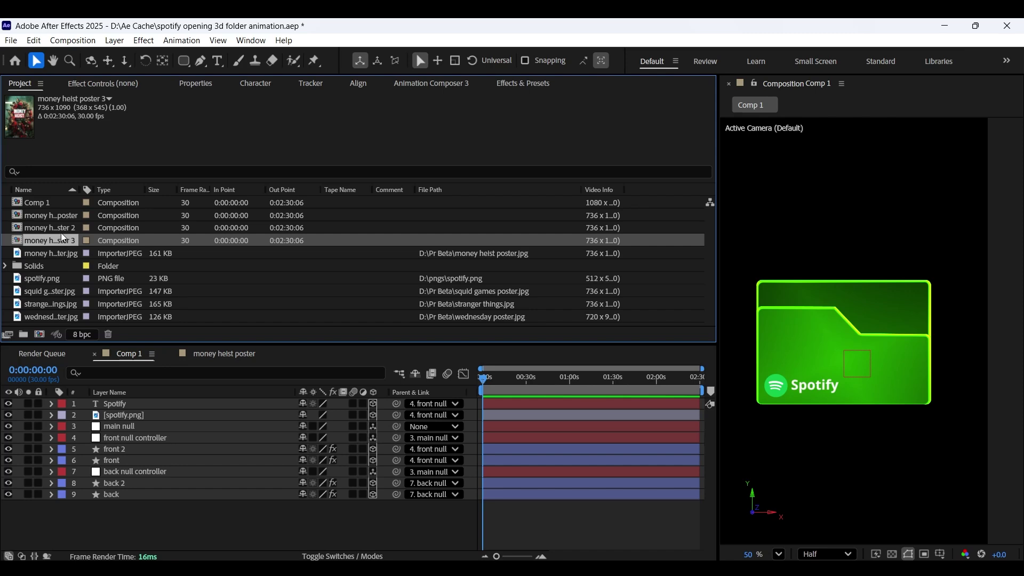
click(53, 229)
right_click(54, 229)
click(91, 459)
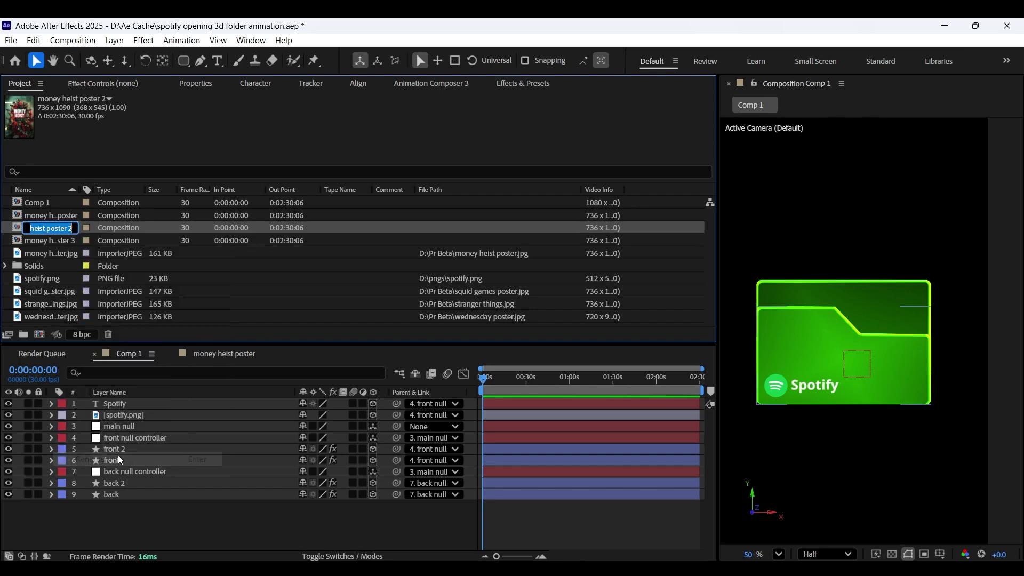
text(stranger things pos)
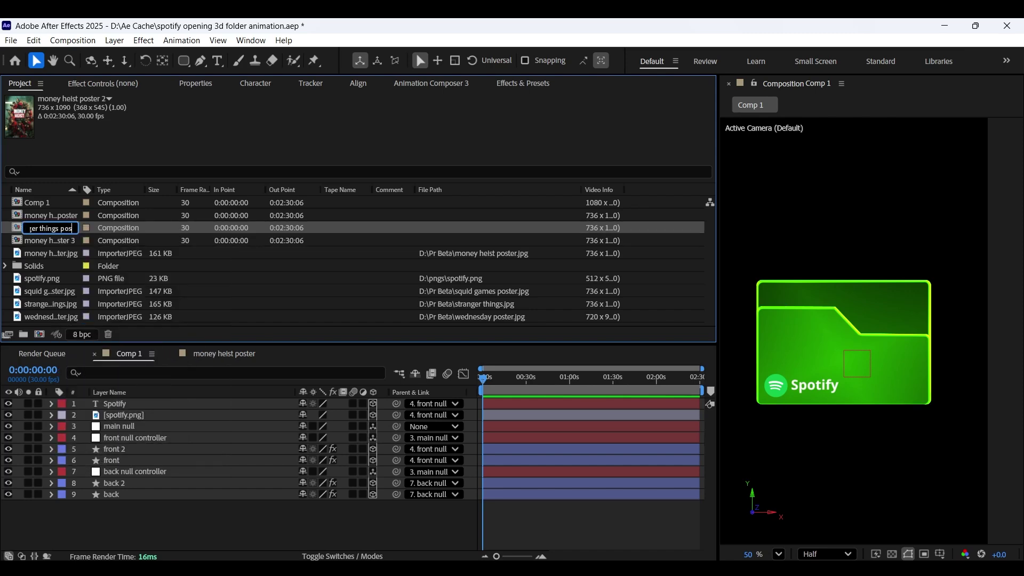
text(ter)
key(Return)
Rename the remaining duplicate poster composition as squid games poster
click(54, 232)
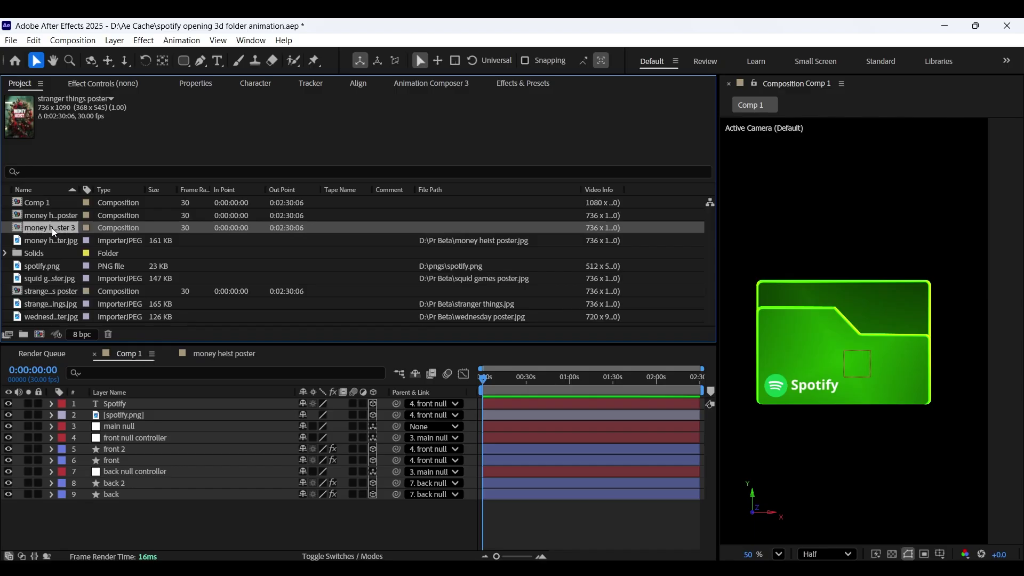
right_click(54, 232)
click(91, 459)
text(squ)
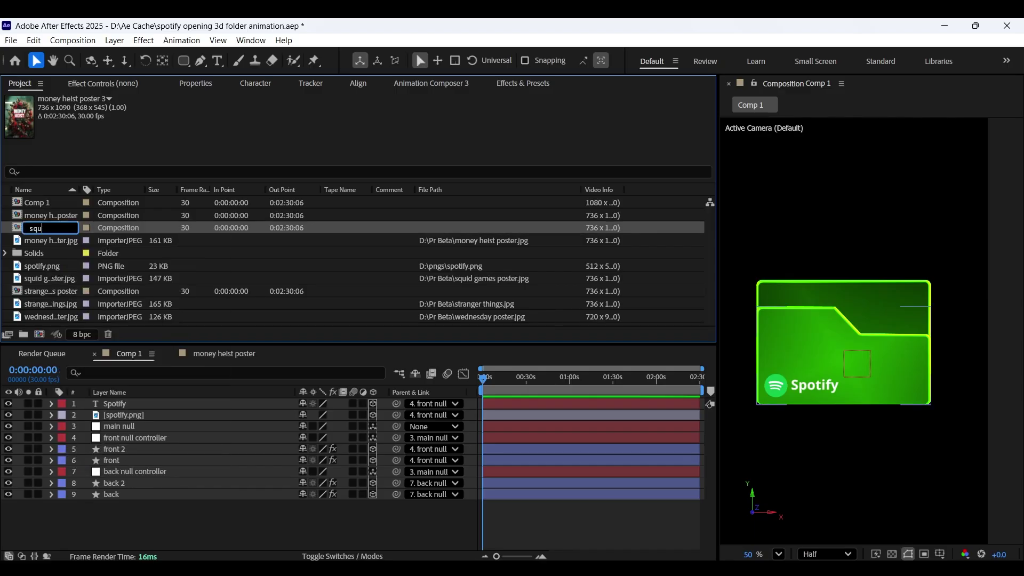
text(id games poster)
key(Return)
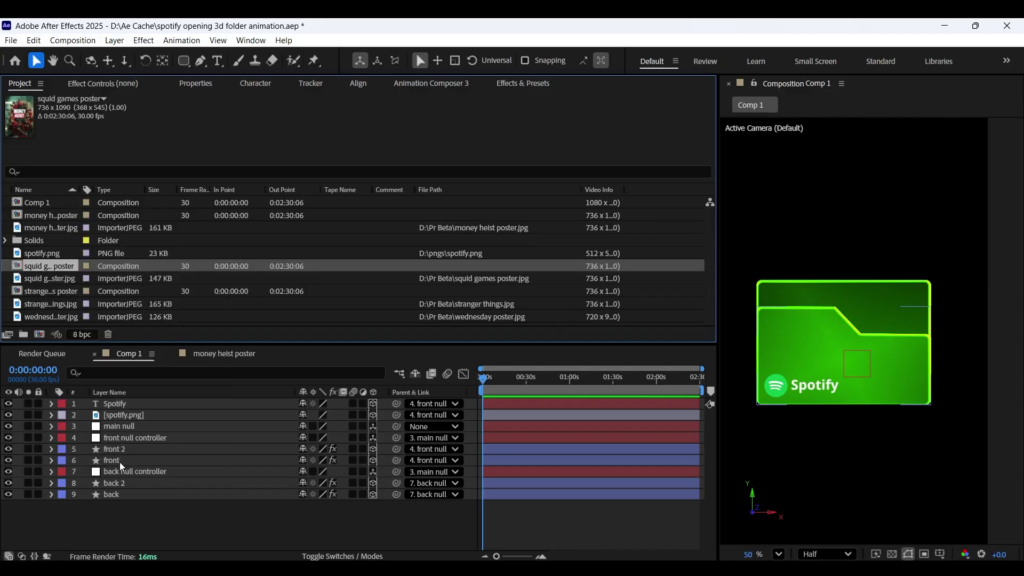
In the stranger things poster composition, replace the money heist image layer with stranger things.jpg
double_click(46, 291)
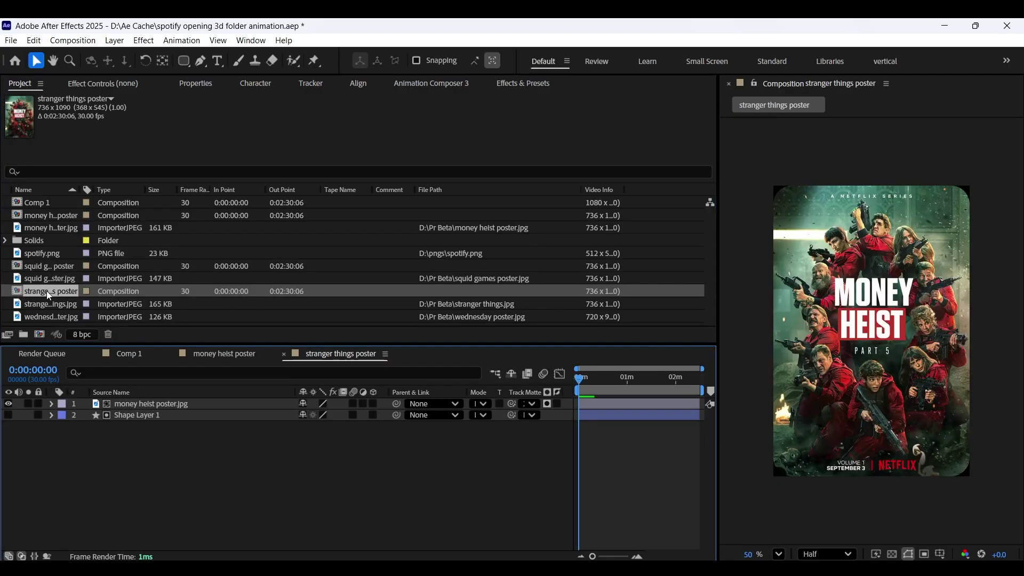
click(137, 405)
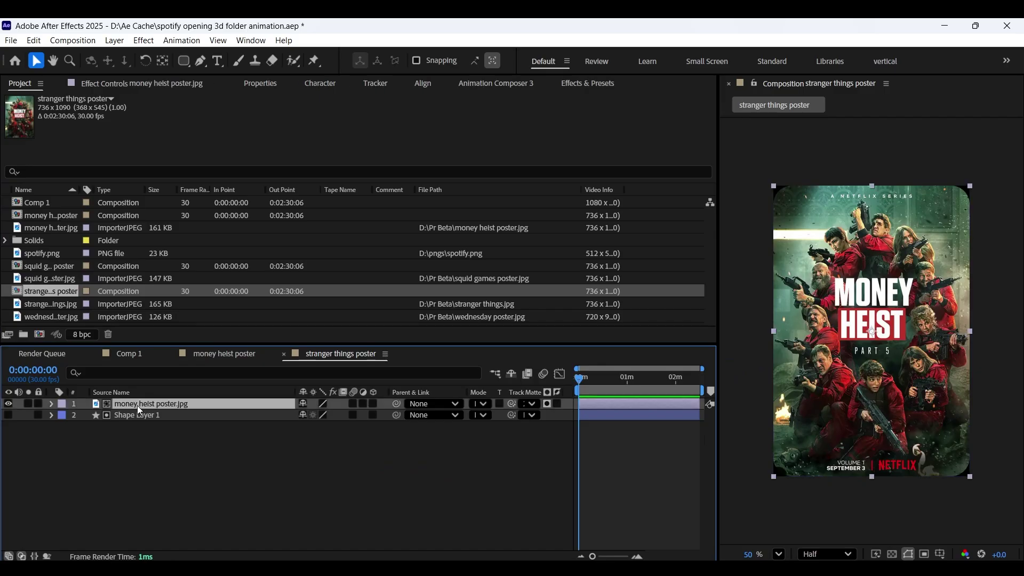
click(44, 305)
drag(43, 305, 146, 405)
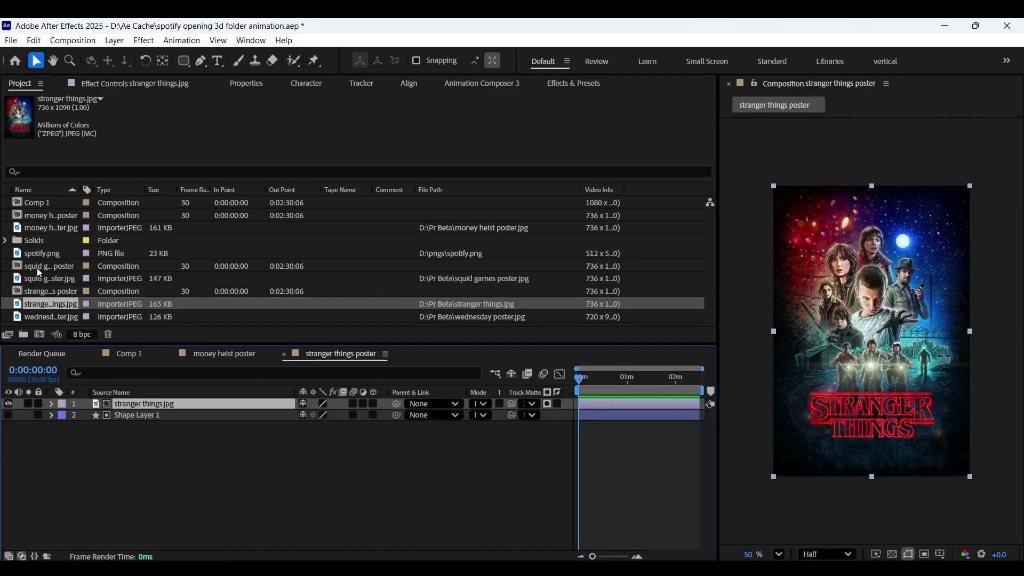
In the squid games poster composition, replace the money heist image layer with squid games poster.jpg
double_click(37, 268)
click(129, 408)
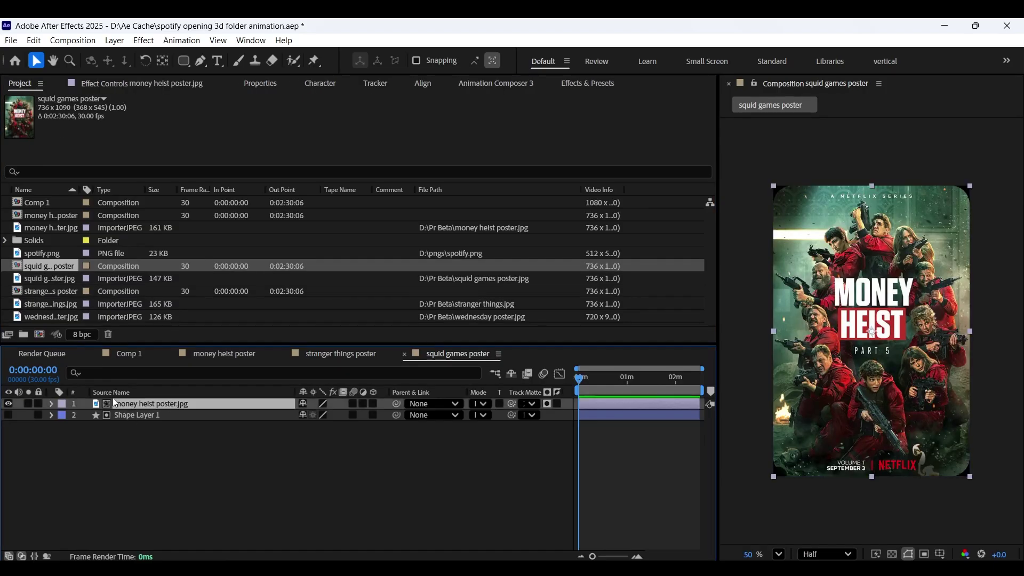
drag(50, 283, 129, 402)
click(140, 495)
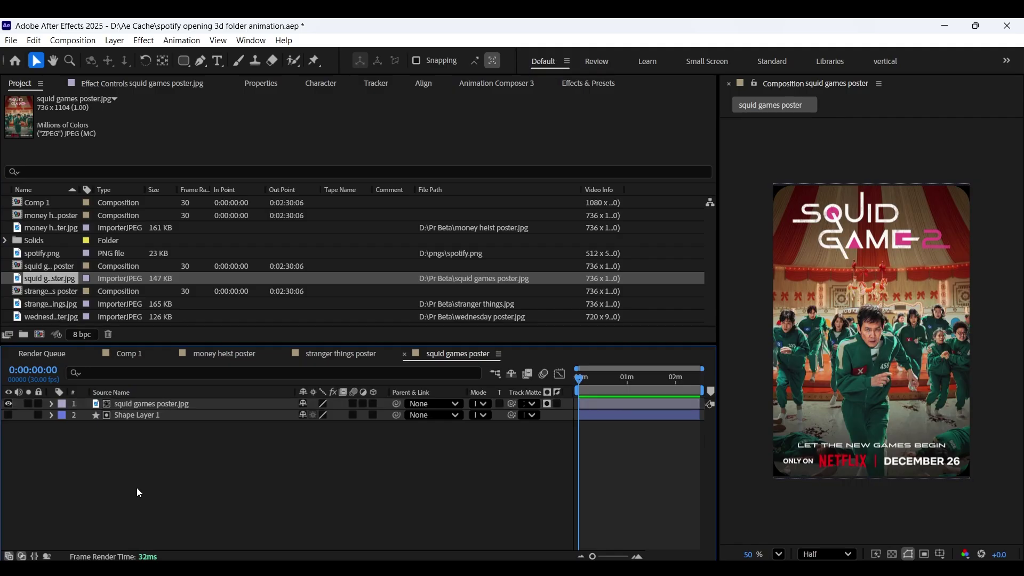
Return to Comp 1, save the project, and add the three poster compositions between the front layer and the back null controller
click(172, 354)
click(172, 354)
click(172, 354)
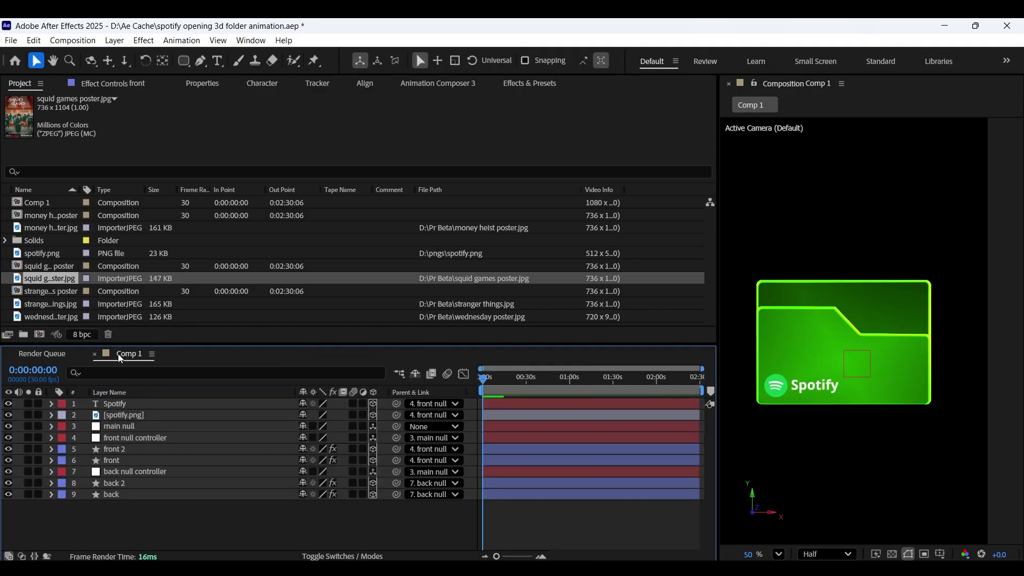
key(ctrl+s)
click(34, 216)
ctrl+click(43, 266)
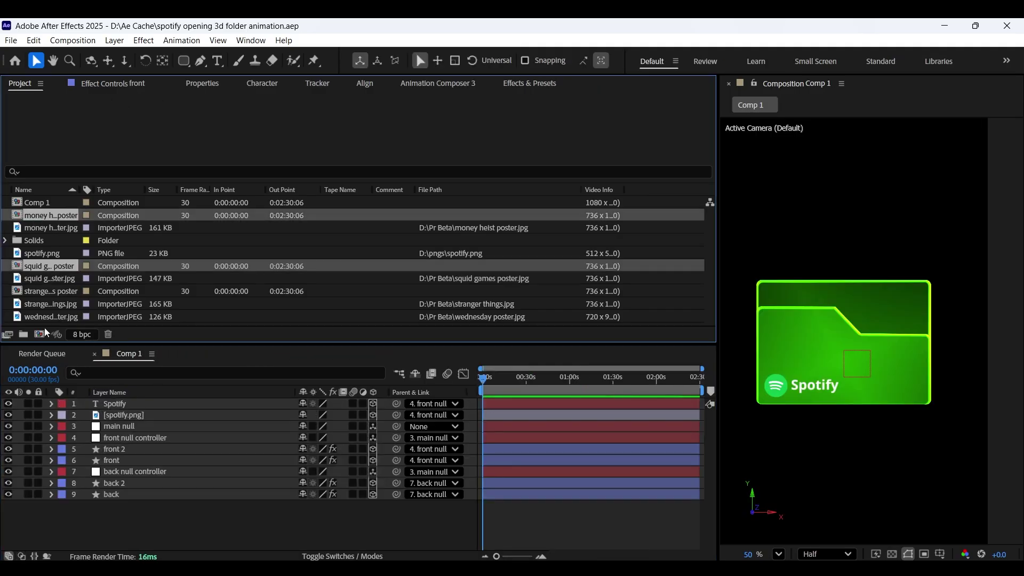
ctrl+click(41, 291)
drag(43, 268, 132, 469)
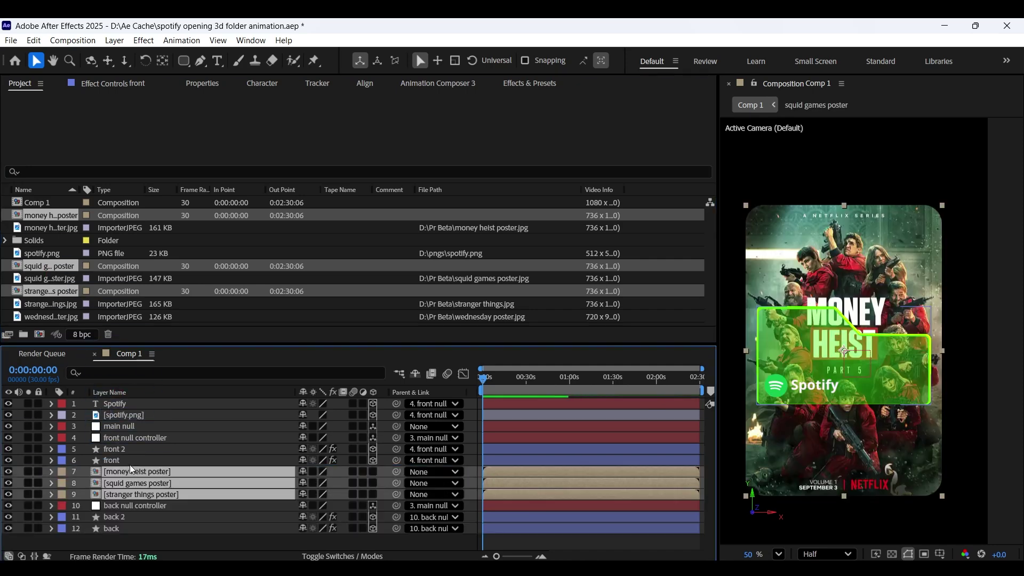
Make the three poster layers 3D, scale them to 35%, and save the project
click(373, 472)
key(s)
drag(323, 488, 311, 483)
key(ctrl+s)
click(385, 506)
Duplicate the front layer, place the copy beneath the original, and delete its CC Light Sweep effect
click(132, 460)
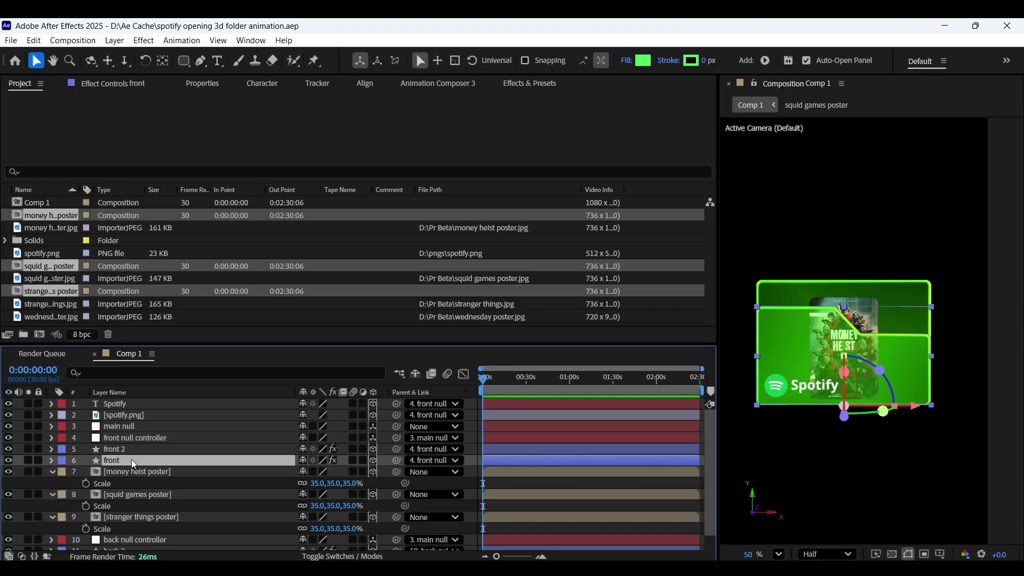
key(ctrl+d)
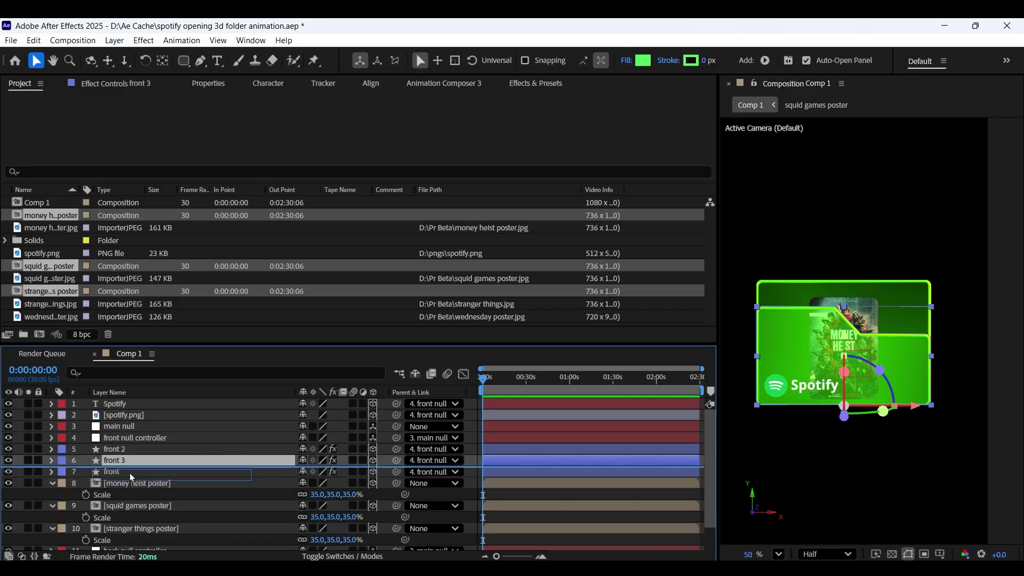
click(114, 84)
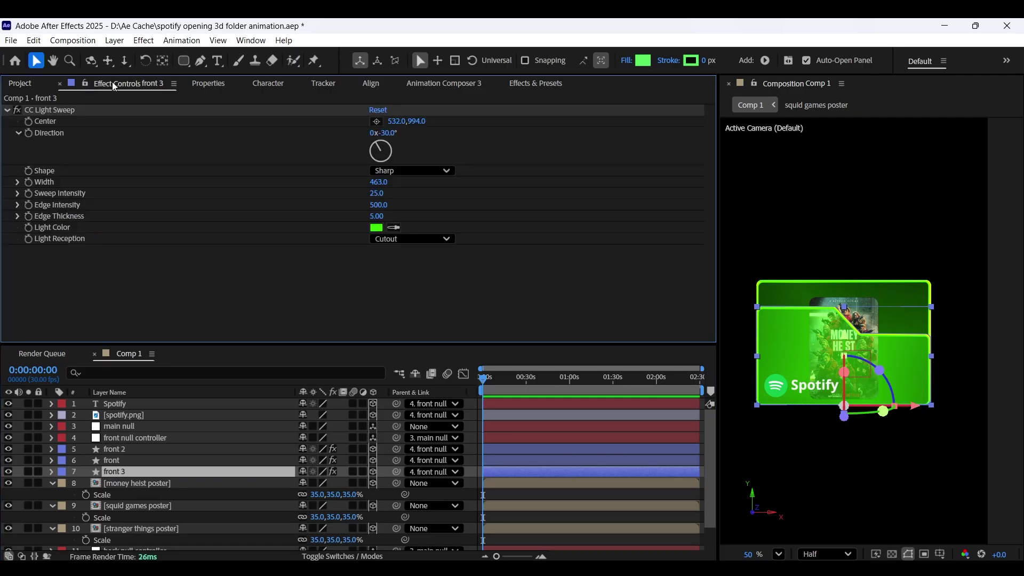
key(Delete)
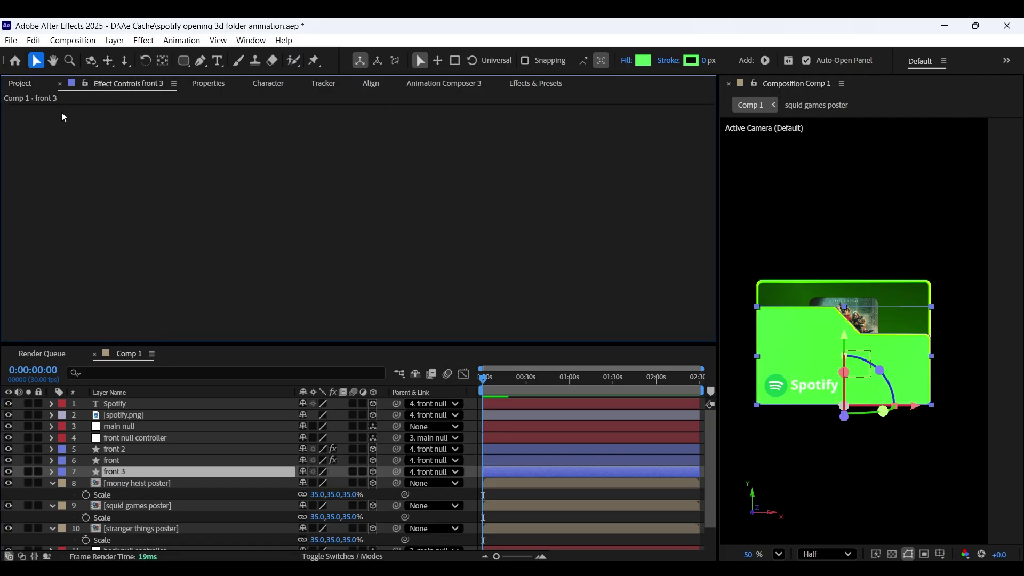
Apply the Camera Lens Blur effect to the front 3 layer with a blur radius of 12
click(532, 83)
click(531, 99)
text(camera)
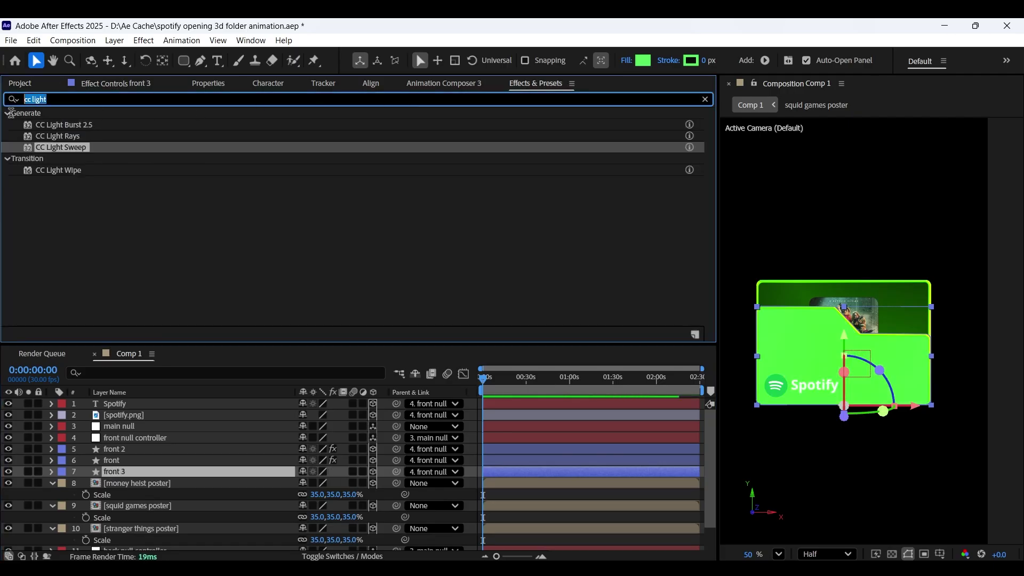
text( lens)
drag(67, 124, 165, 471)
drag(373, 121, 378, 121)
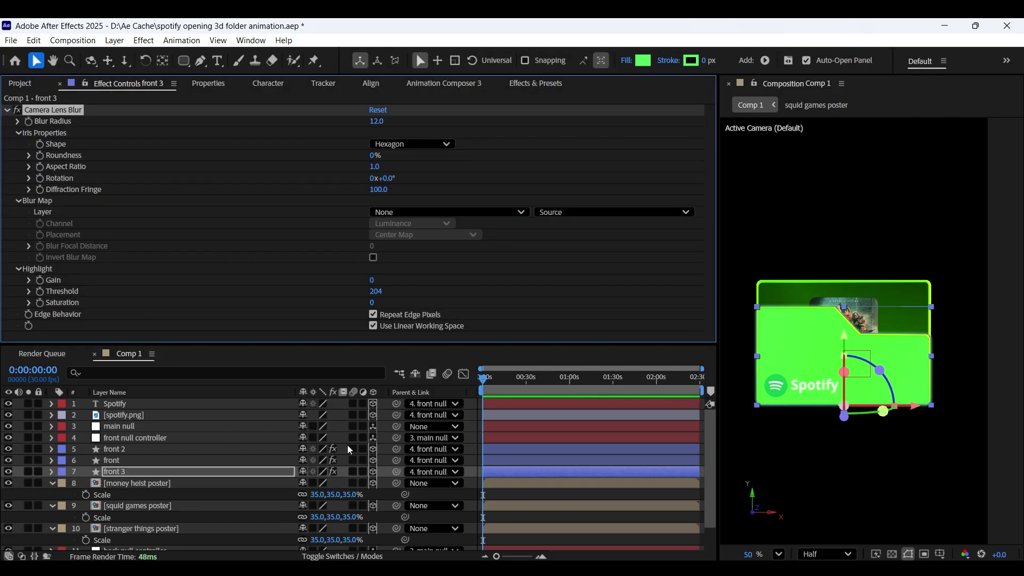
Turn front 3 into an adjustment layer, fine-tune its blur radius, and save the project
click(361, 471)
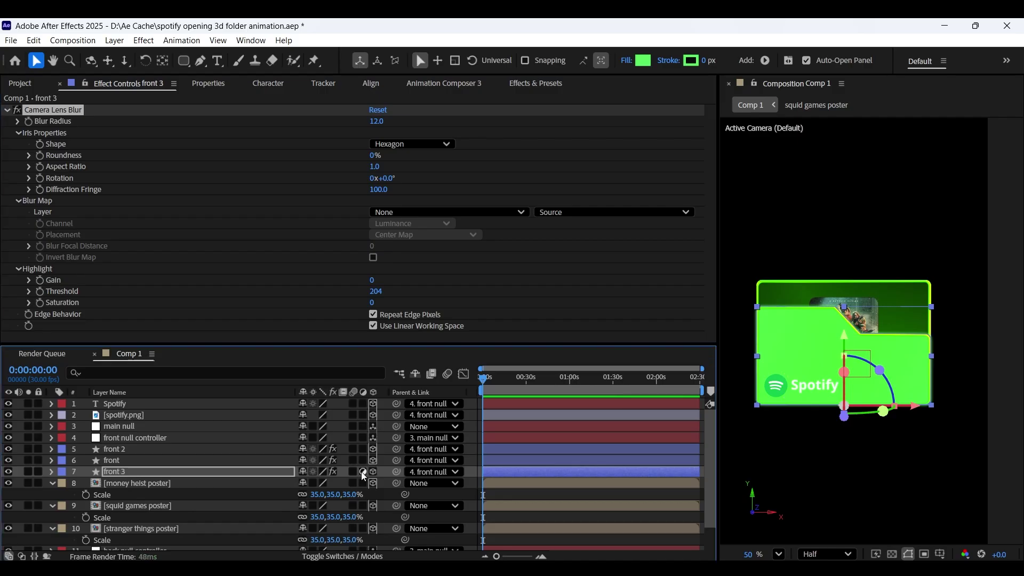
mouse_move(377, 121)
mouse_down()
mouse_move(391, 124)
mouse_move(380, 123)
mouse_up()
key(ctrl+s)
Move the Spotify text and spotify.png layers directly below the main null layer
click(121, 404)
shift+click(123, 416)
drag(119, 404, 122, 432)
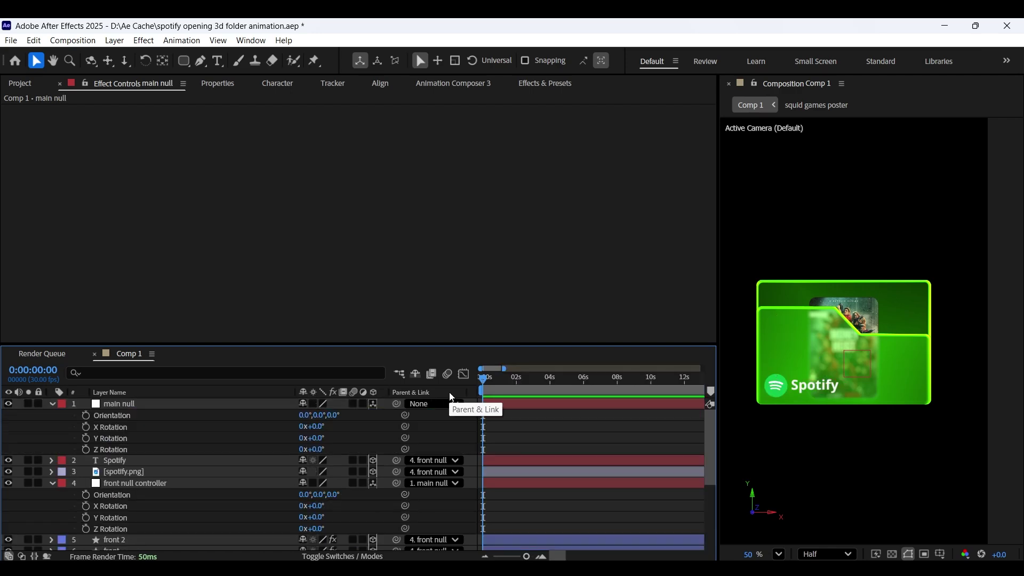
Move the main null's anchor point down to the folder's bottom edge and save the project
click(203, 404)
key(y)
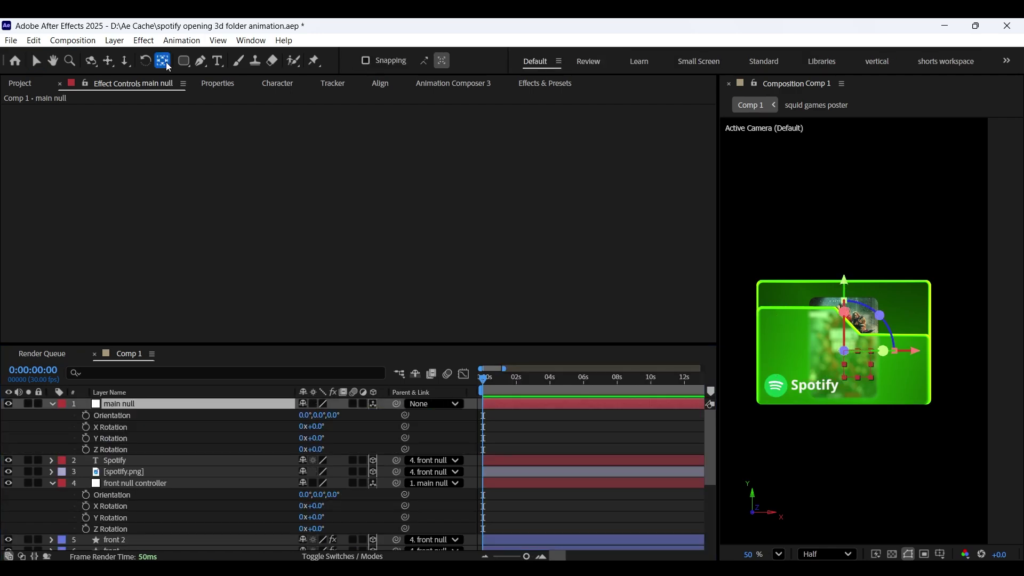
drag(849, 286, 865, 342)
click(443, 429)
key(ctrl+s)
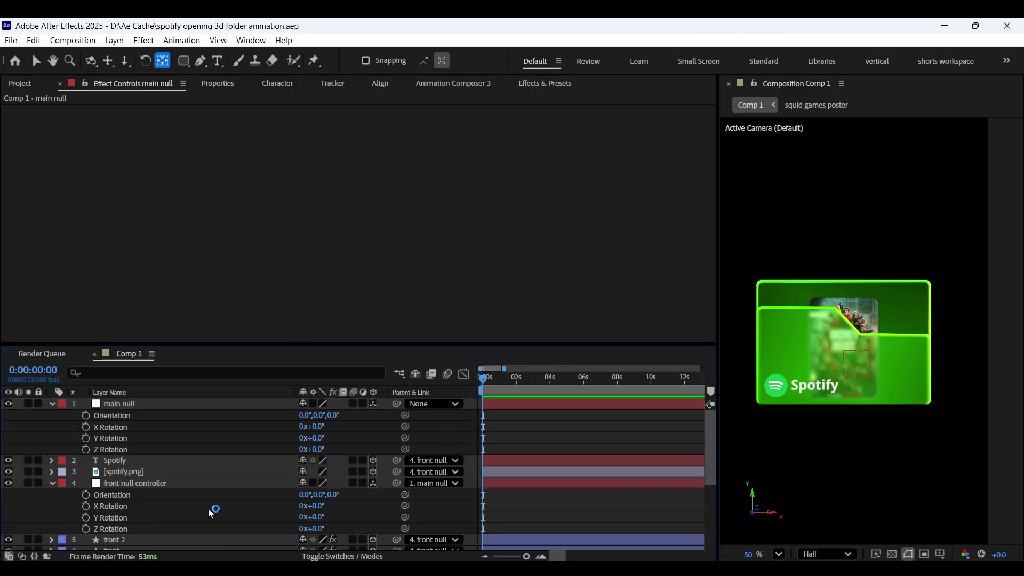
Keyframe the main null's Y Rotation from 0° at 0 seconds to 30° at 1 second and return to the start
click(129, 406)
click(86, 438)
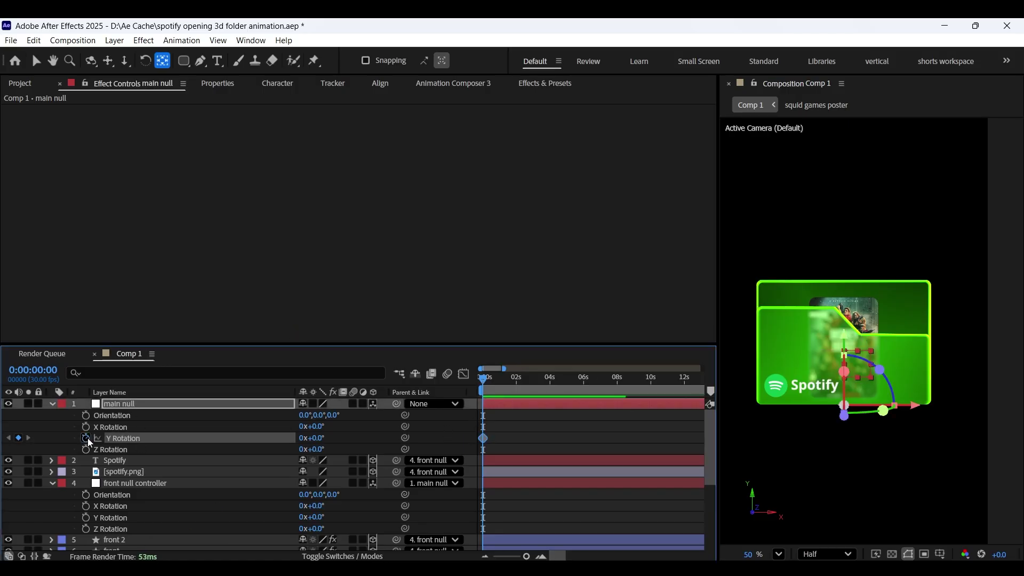
key(shift+Page_Down)
key(shift+Page_Down)
key(shift+Page_Down)
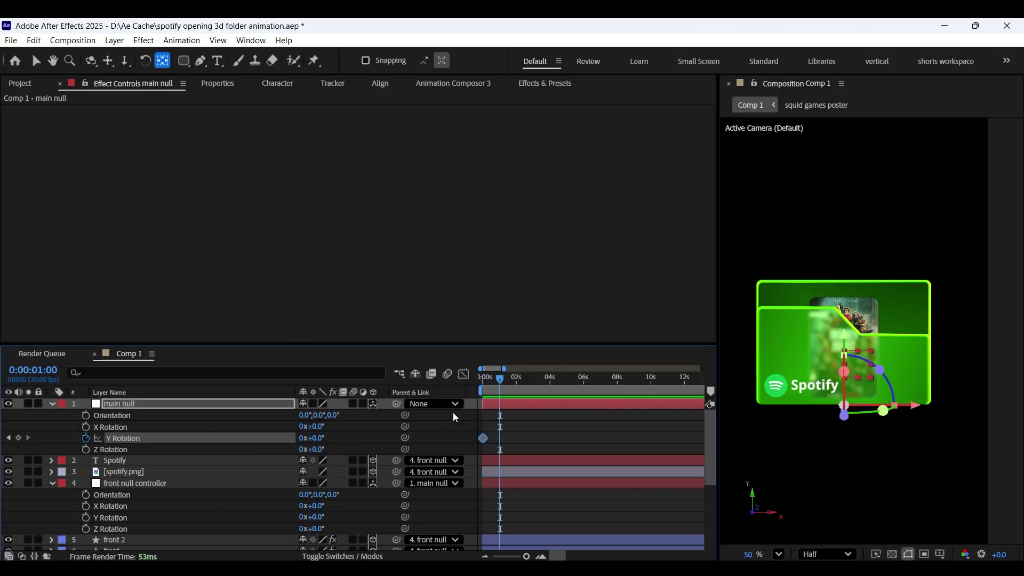
drag(318, 438, 345, 452)
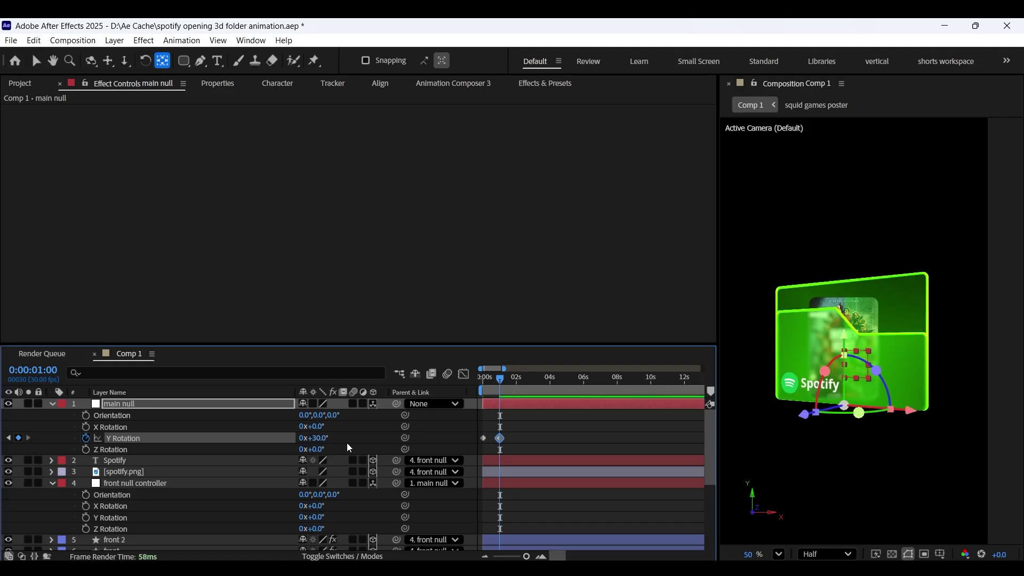
drag(503, 379, 456, 379)
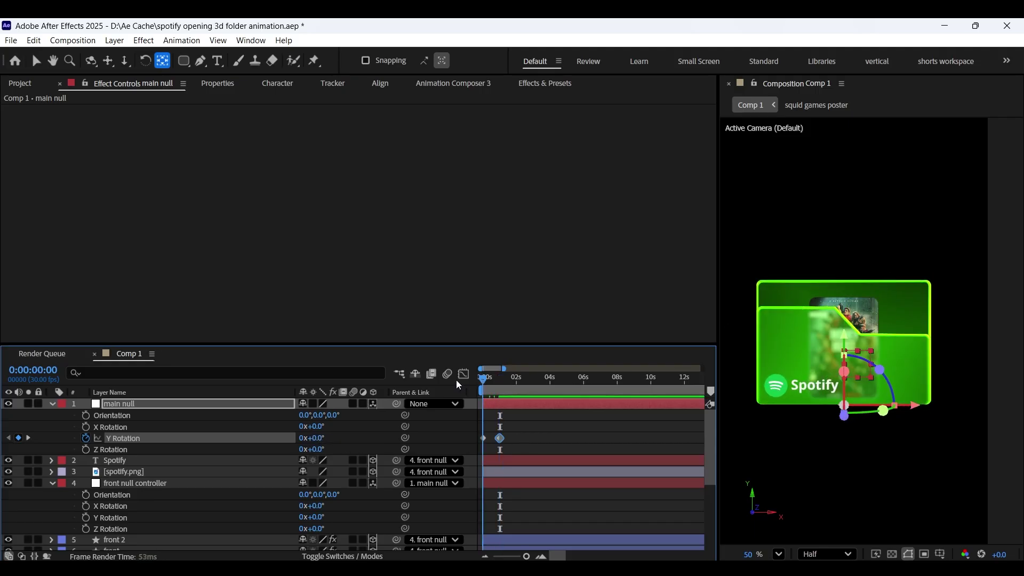
Parent the three poster layers to the main null and save the project
scroll(180, 498, down, 3)
click(170, 504)
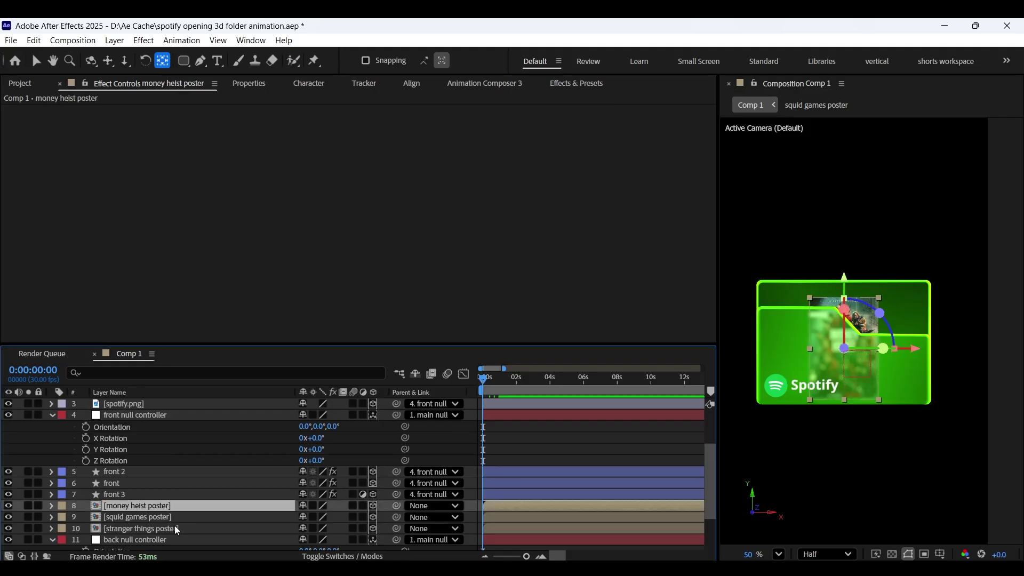
shift+click(175, 529)
drag(396, 505, 163, 408)
key(ctrl+s)
Keyframe the front null controller's X Rotation from 0° at 0:20 to 30° at 2:00, then return to the first keyframe
scroll(155, 481, up, 1)
click(155, 481)
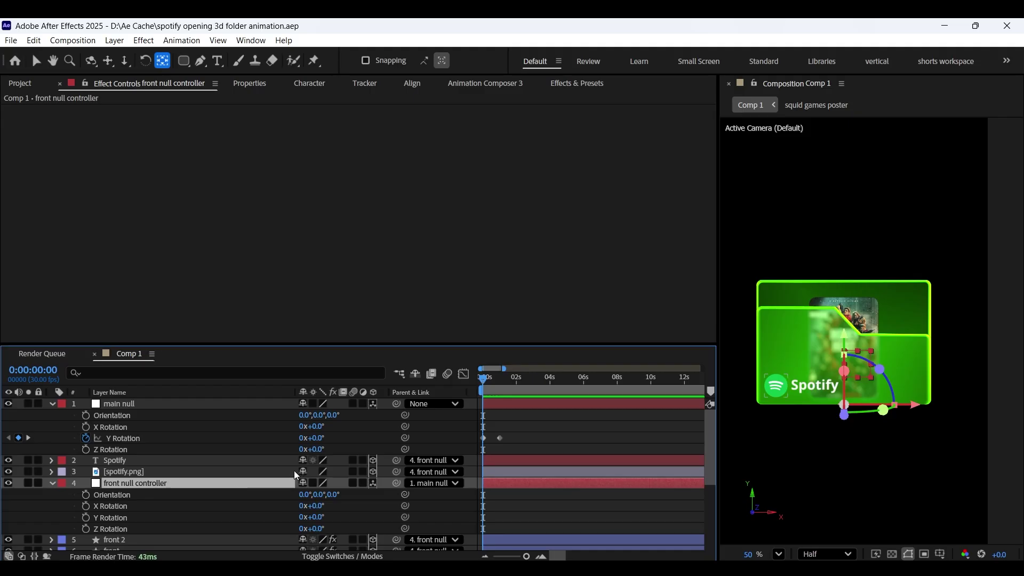
key(space)
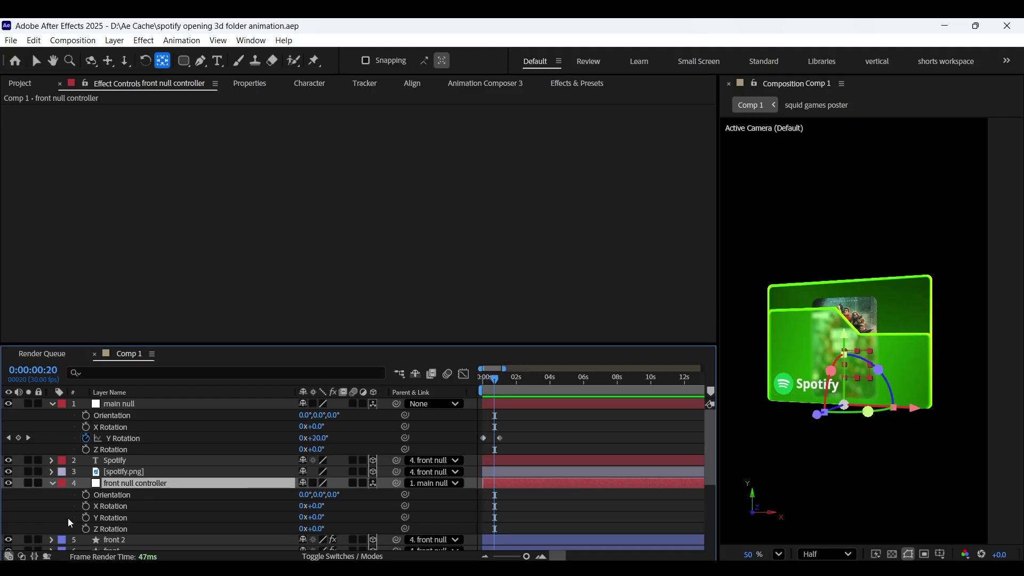
click(85, 506)
key(space)
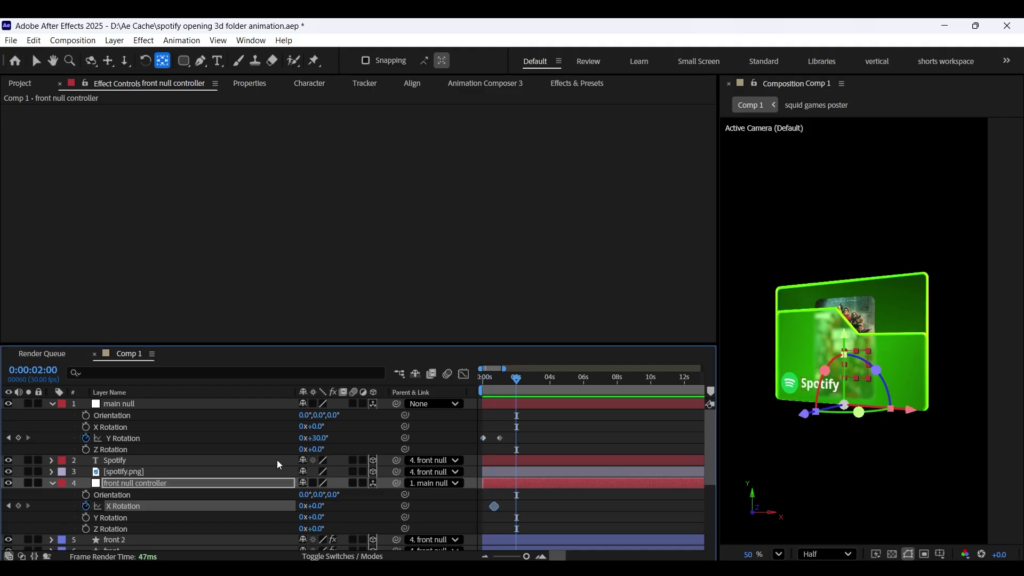
drag(318, 513, 342, 515)
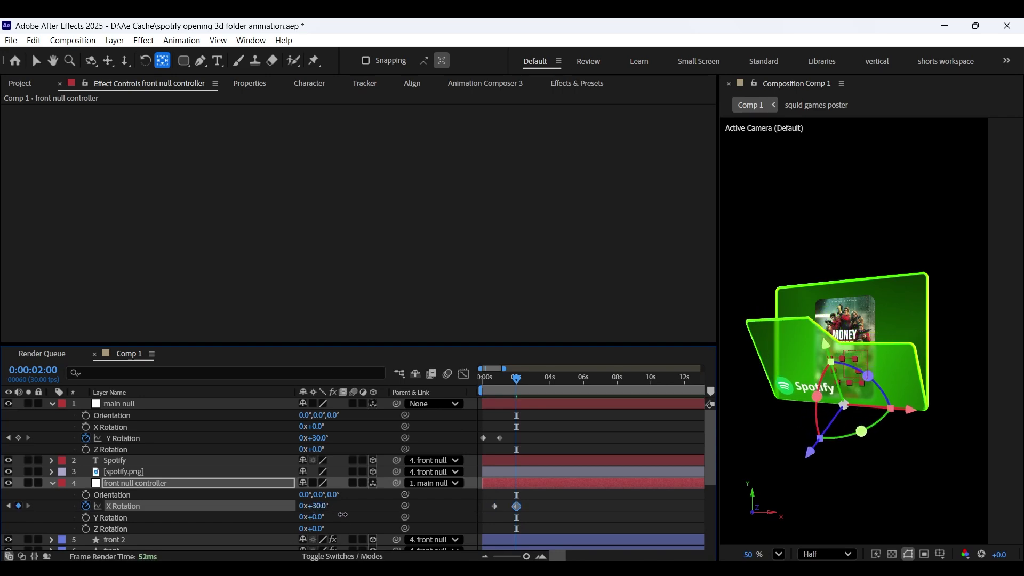
key(j)
key(j)
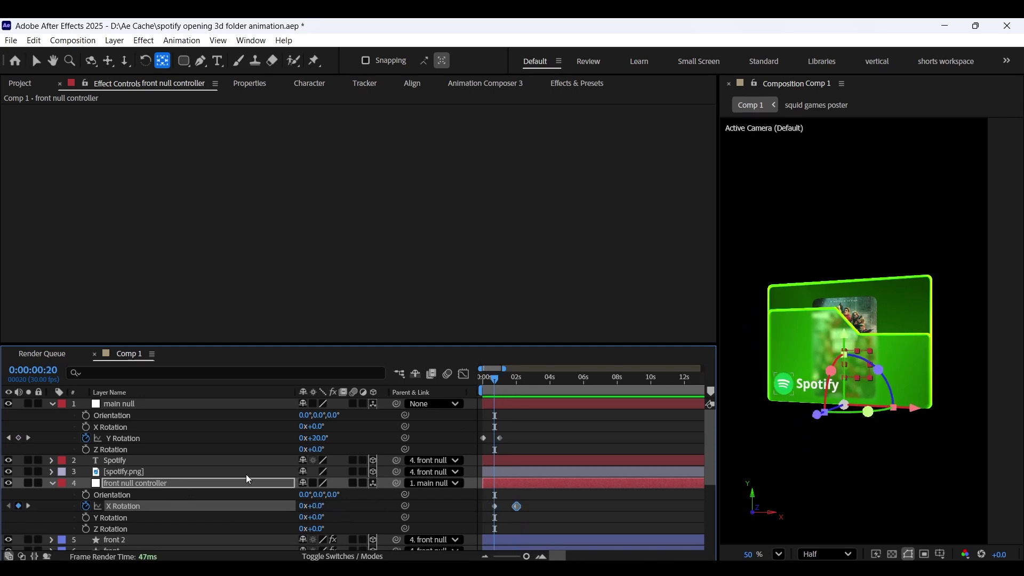
Keyframe the back null controller's X Rotation from 0° at 0:20 to -15° at 2:00, save, and return to the start
scroll(196, 485, down, 4)
click(137, 507)
scroll(133, 510, down, 1)
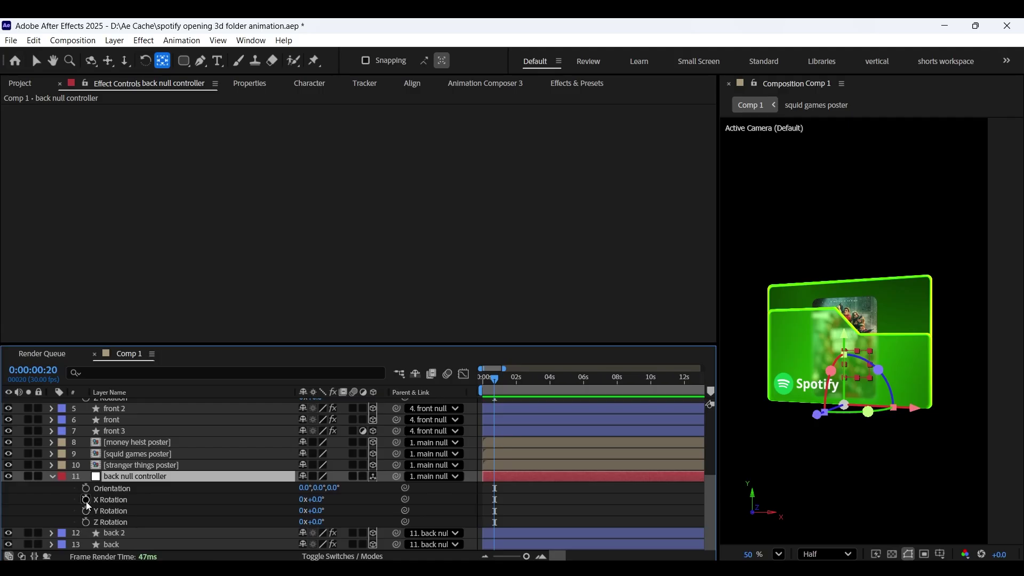
scroll(163, 479, up, 3)
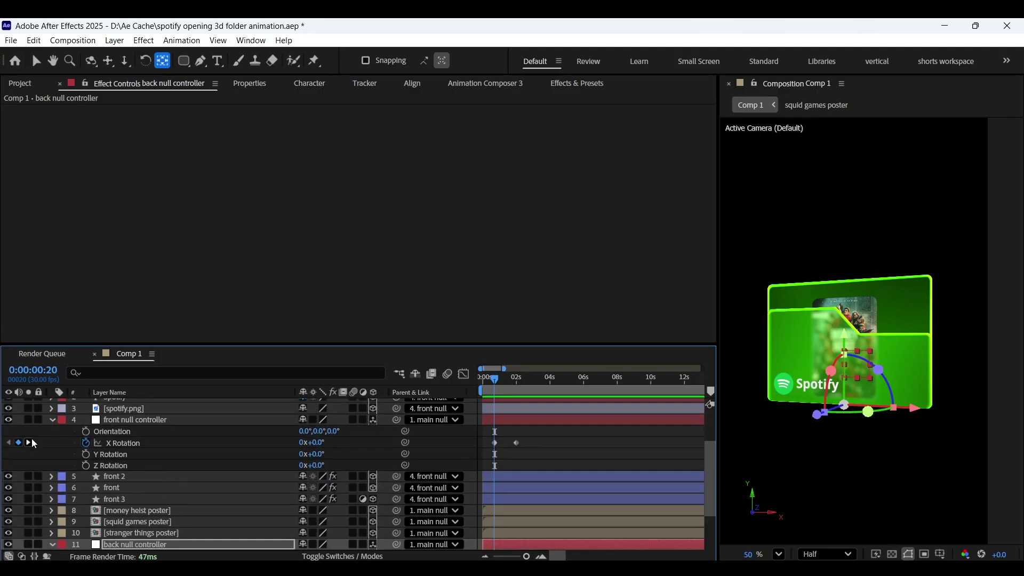
key(k)
scroll(132, 480, down, 3)
drag(314, 499, 308, 500)
key(ctrl+s)
drag(500, 378, 476, 409)
Move the anchor points of the stranger things, squid games and money heist posters down to their bottom edges and save the project
click(223, 489)
scroll(221, 501, up, 1)
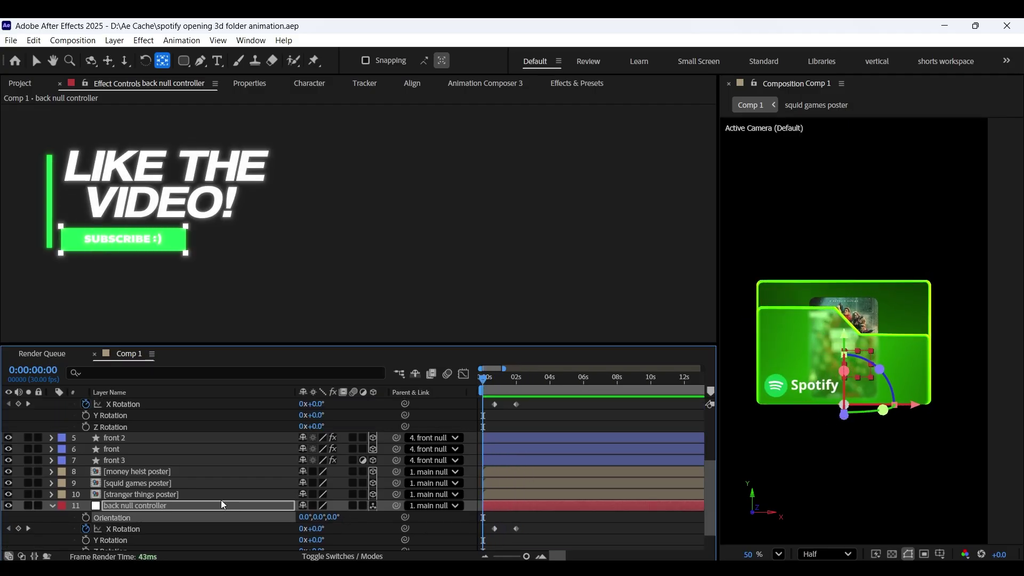
click(221, 495)
drag(844, 280, 852, 320)
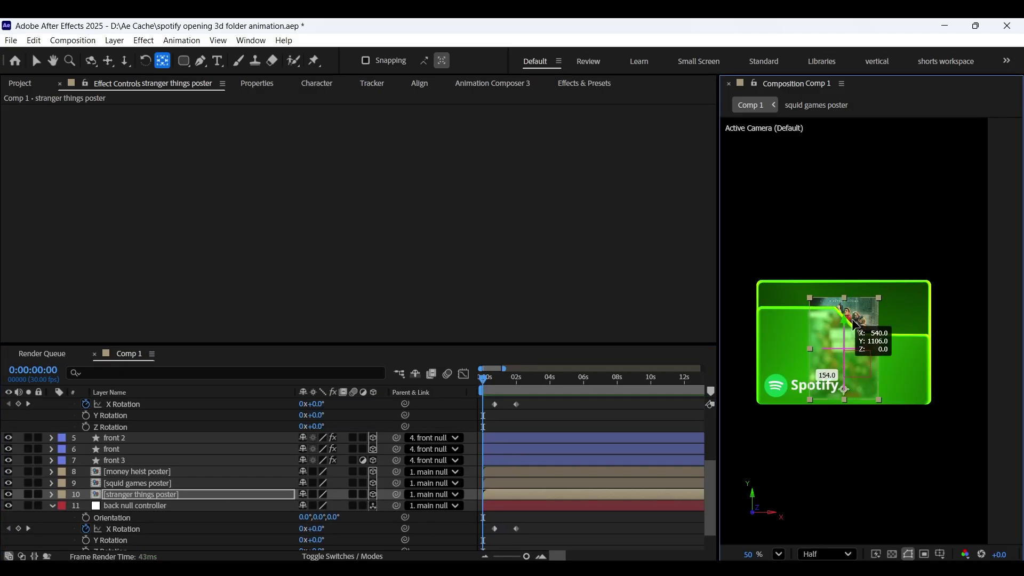
click(192, 482)
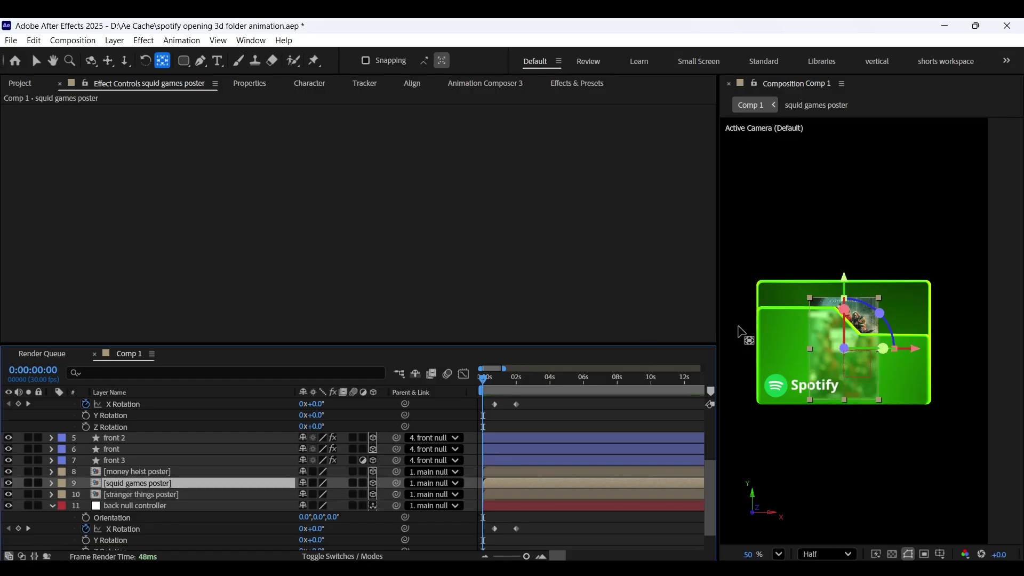
drag(844, 277, 852, 328)
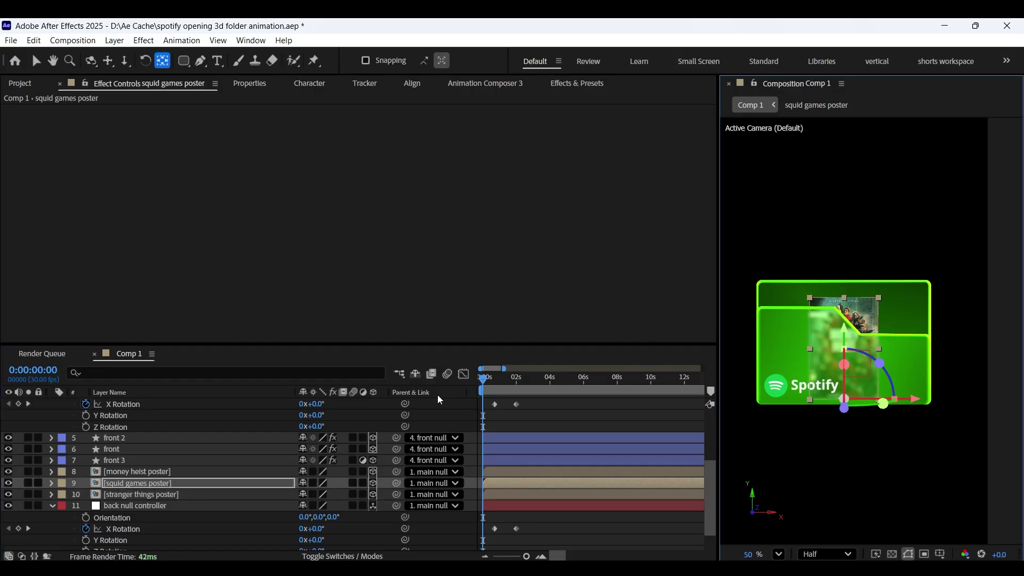
click(184, 471)
drag(847, 283, 848, 333)
key(ctrl+s)
Keyframe the three posters' Position at 1:00, then raise them at 3:00 to Y 40, with squid games at Y 42
shift+click(180, 496)
key(p)
key(space)
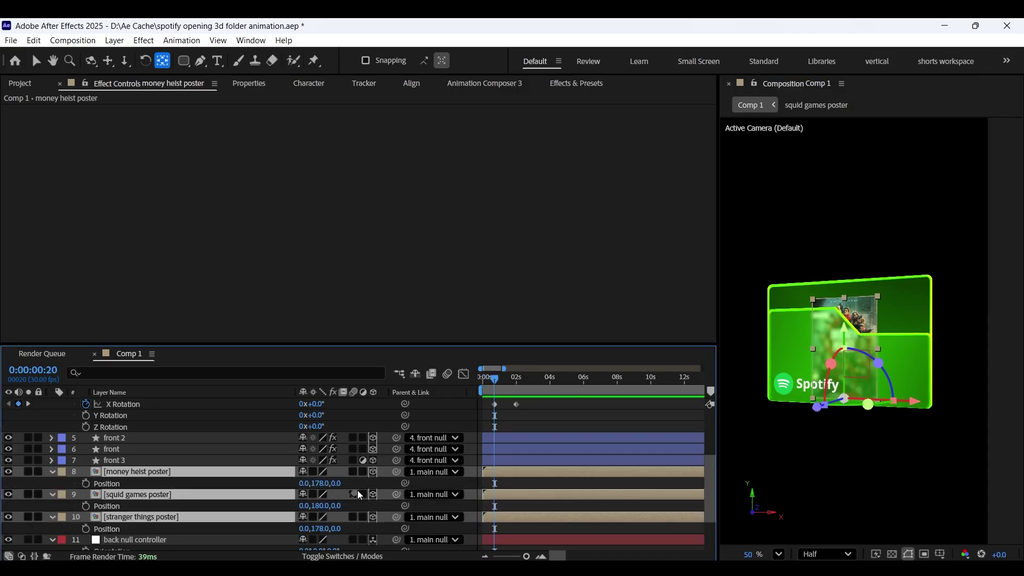
click(85, 483)
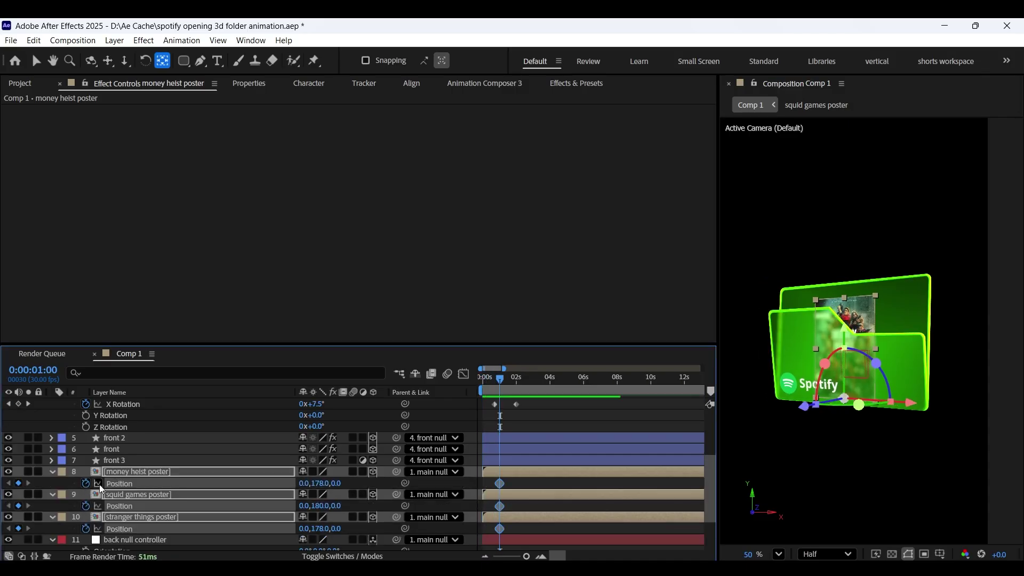
key(space)
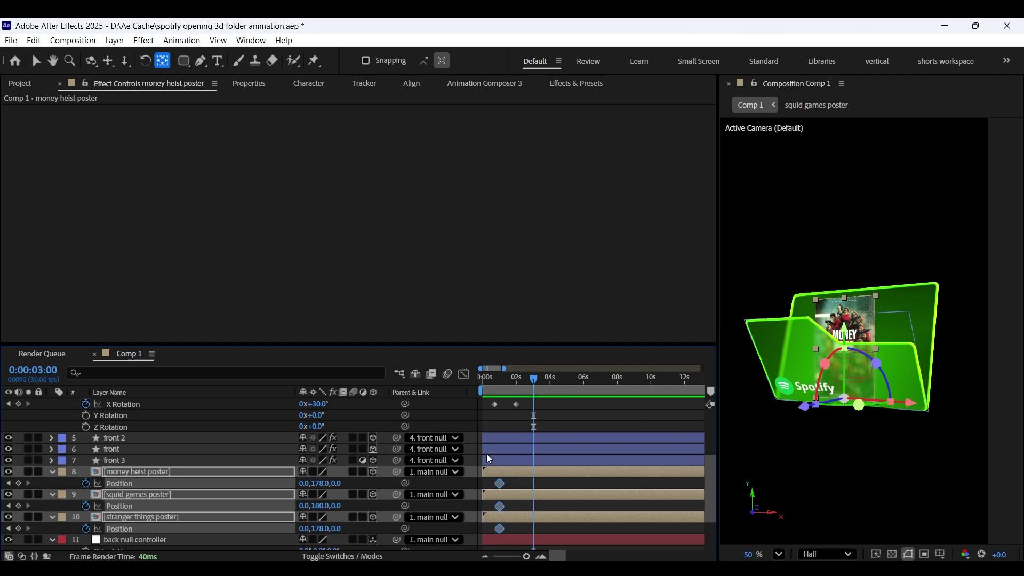
drag(320, 482, 379, 508)
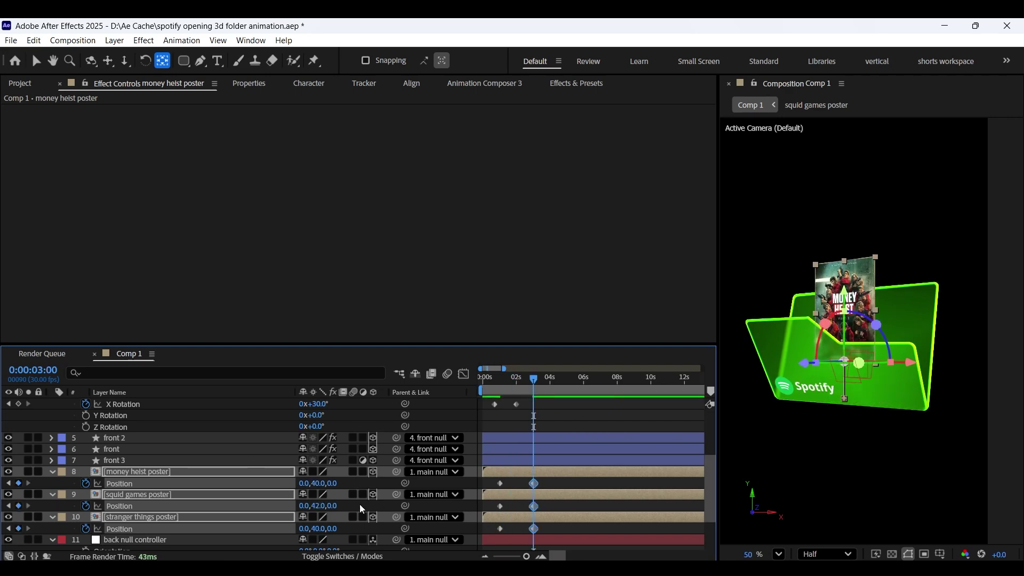
Set the Z position of the squid games and stranger things posters to 5 at 3:00
click(342, 507)
click(334, 506)
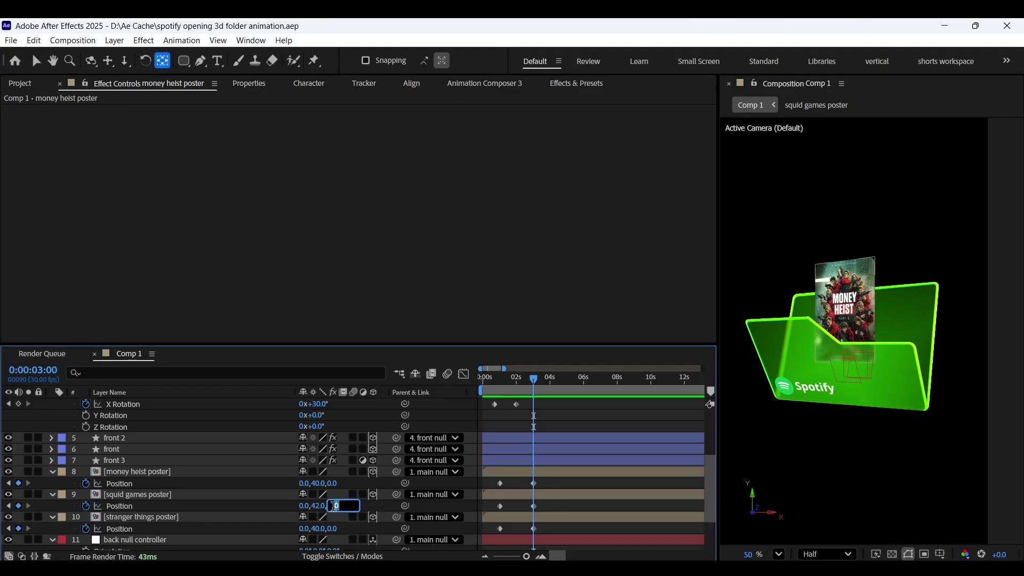
key(Return)
click(331, 528)
text(5)
key(Return)
Add Z Rotation keyframes at 1:00 and 3:00 to the squid games and stranger things posters, rotating squid games to 38° at 3:00
click(173, 494)
ctrl+click(177, 518)
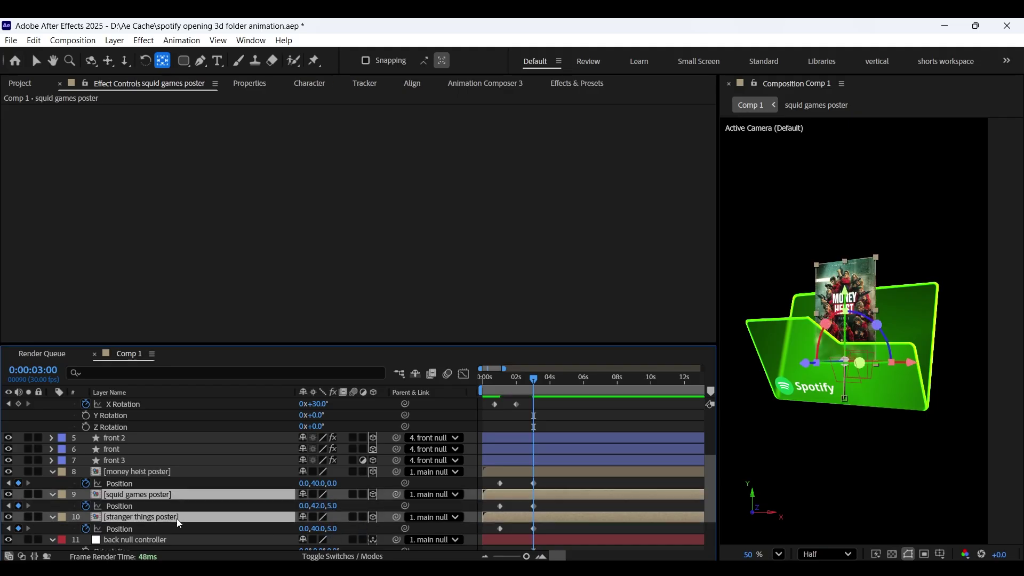
key(r)
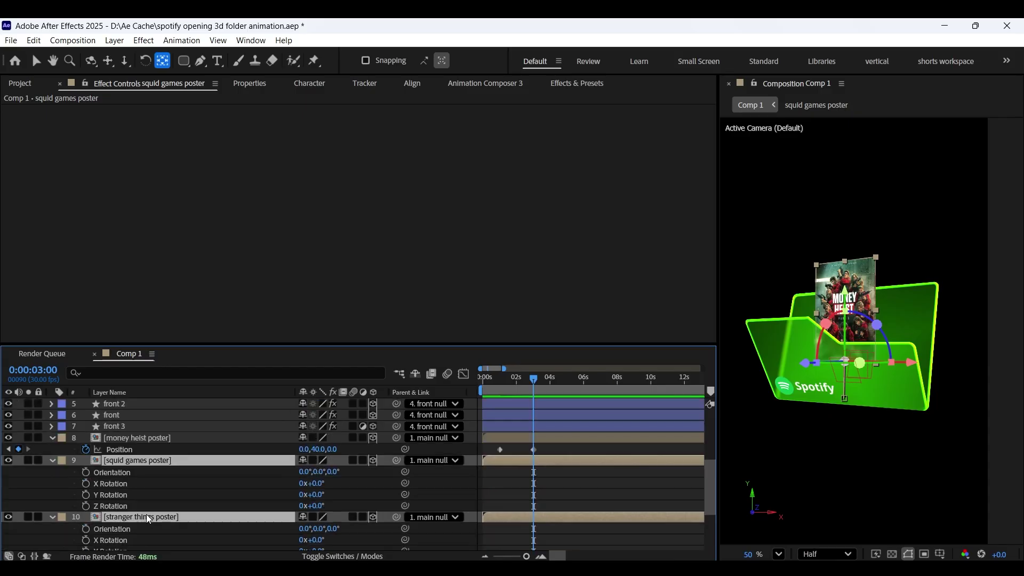
click(85, 505)
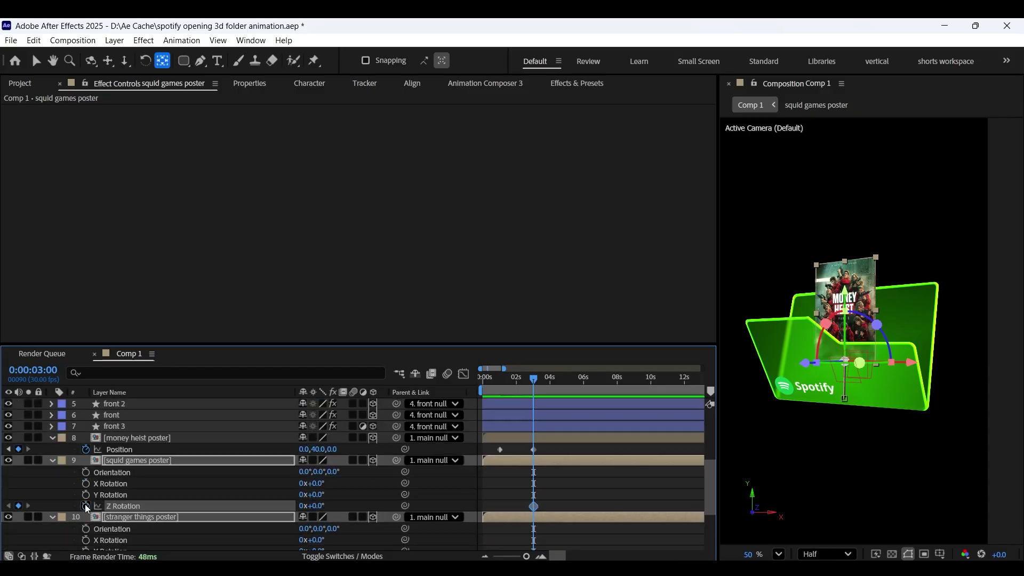
click(8, 449)
click(19, 505)
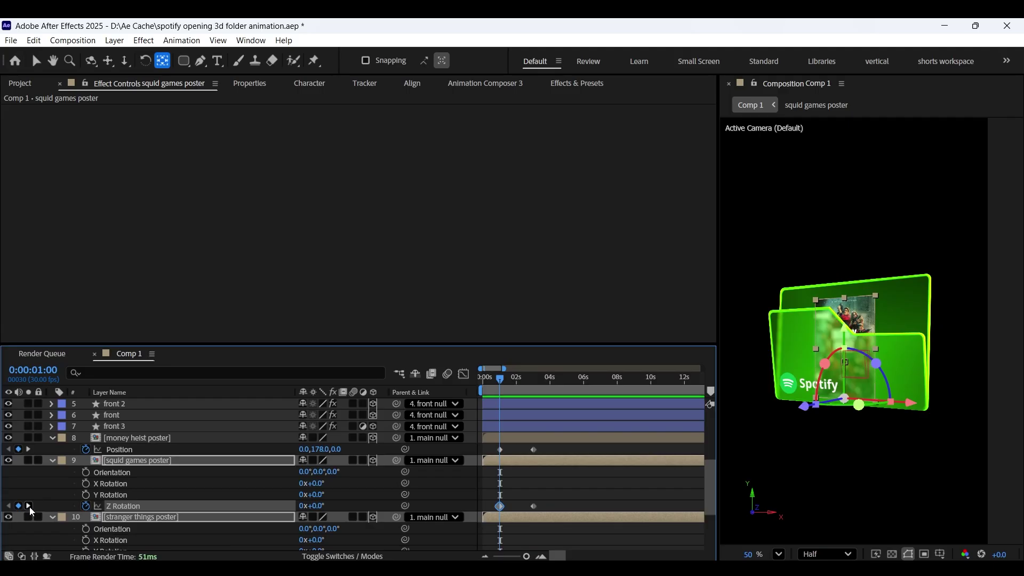
click(29, 506)
drag(321, 508, 342, 509)
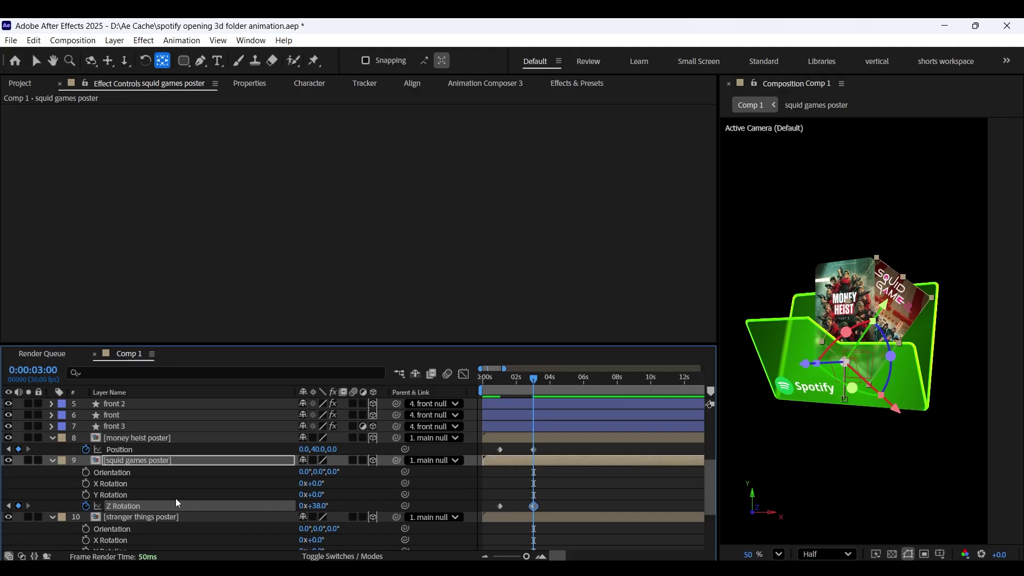
Set the stranger things poster's Z Rotation to -38° at 3:00, return to the start and save the project
scroll(176, 505, down, 3)
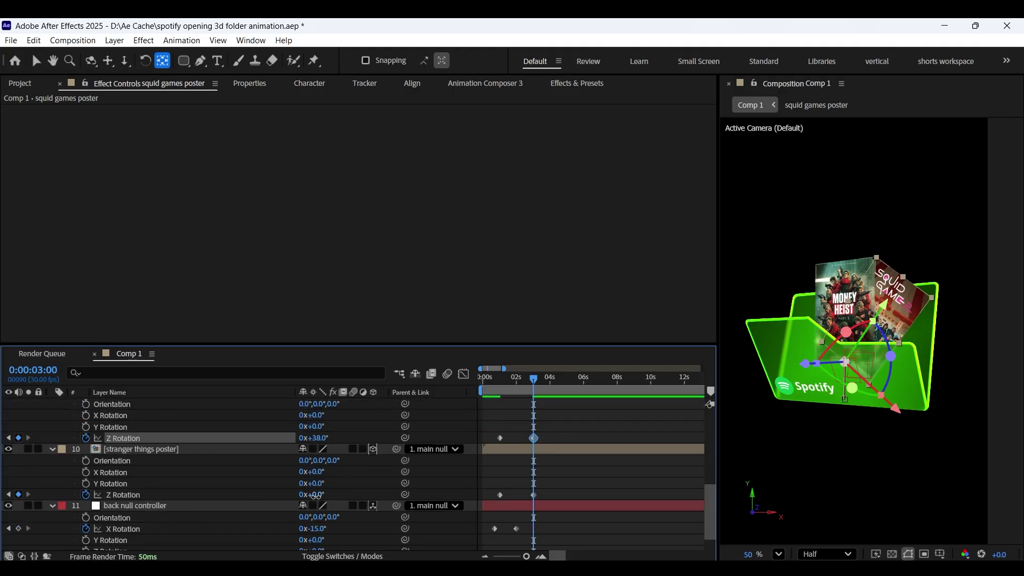
click(313, 494)
text(-38)
key(Return)
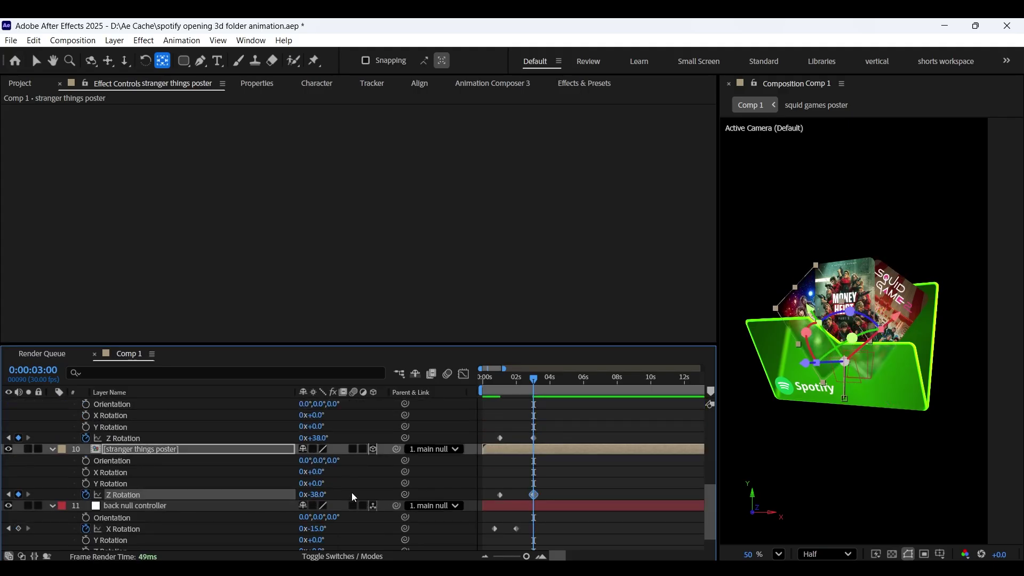
drag(486, 378, 464, 399)
key(ctrl+s)
Preview the folder opening animation and return to the start of the timeline
scroll(169, 443, up, 10)
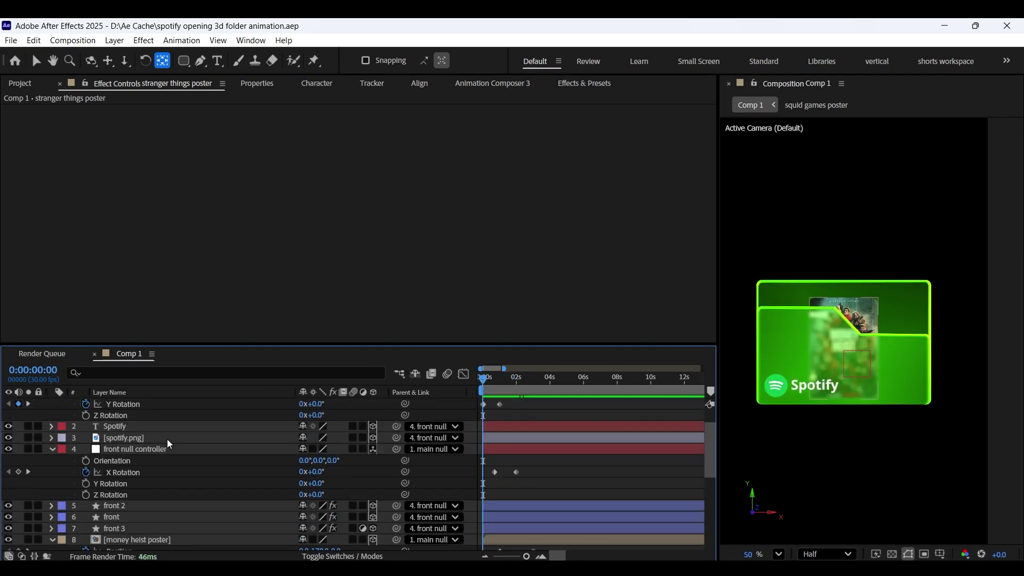
key(space)
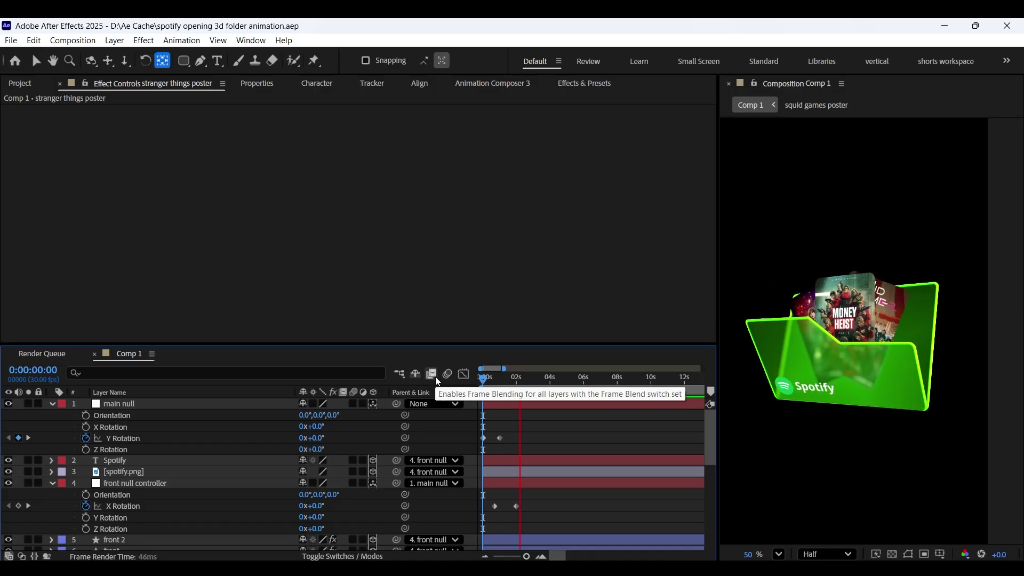
key(space)
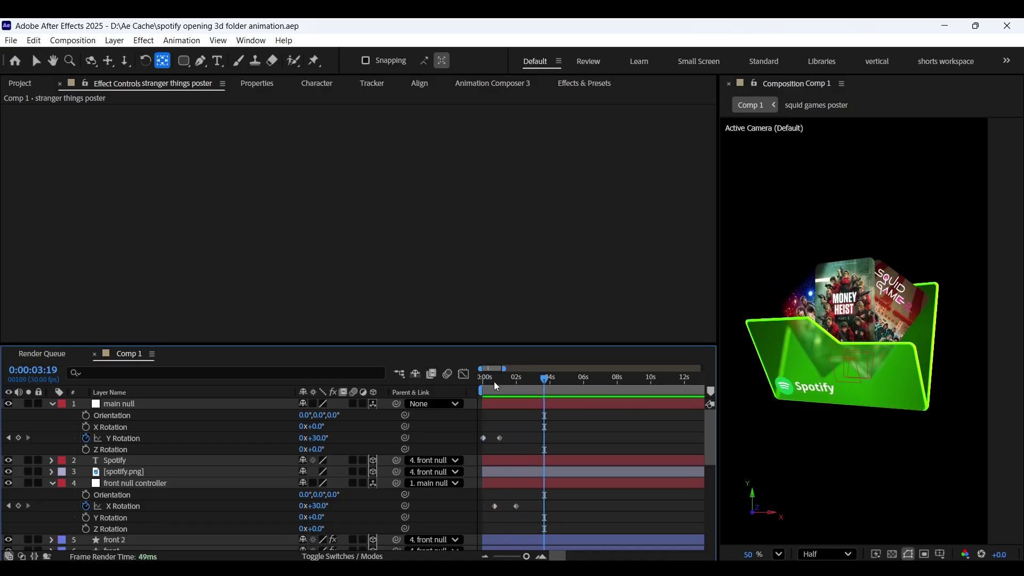
click(483, 379)
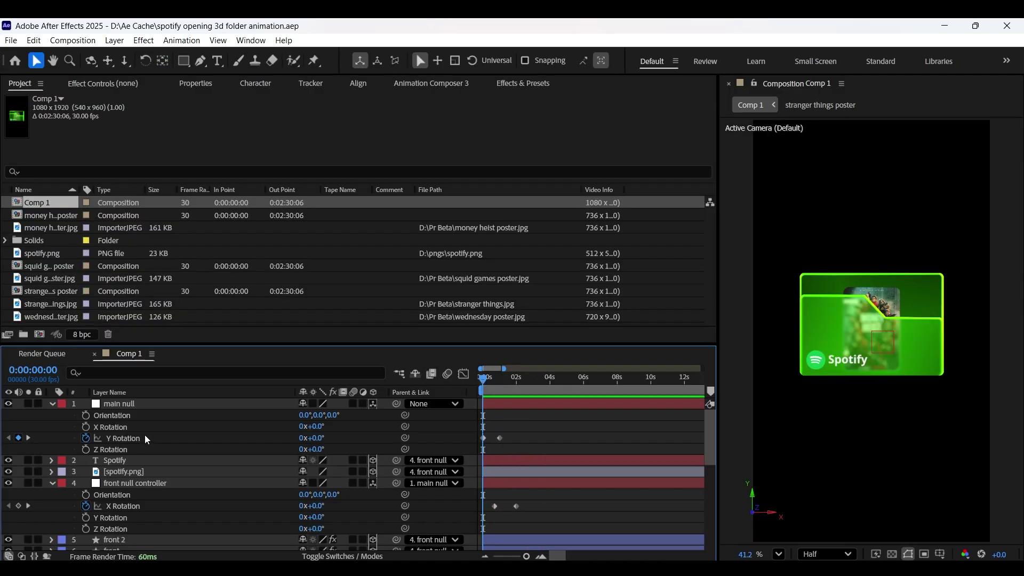
Collapse all layer properties, add a black solid, and place it beneath all the other layers
key(ctrl+a)
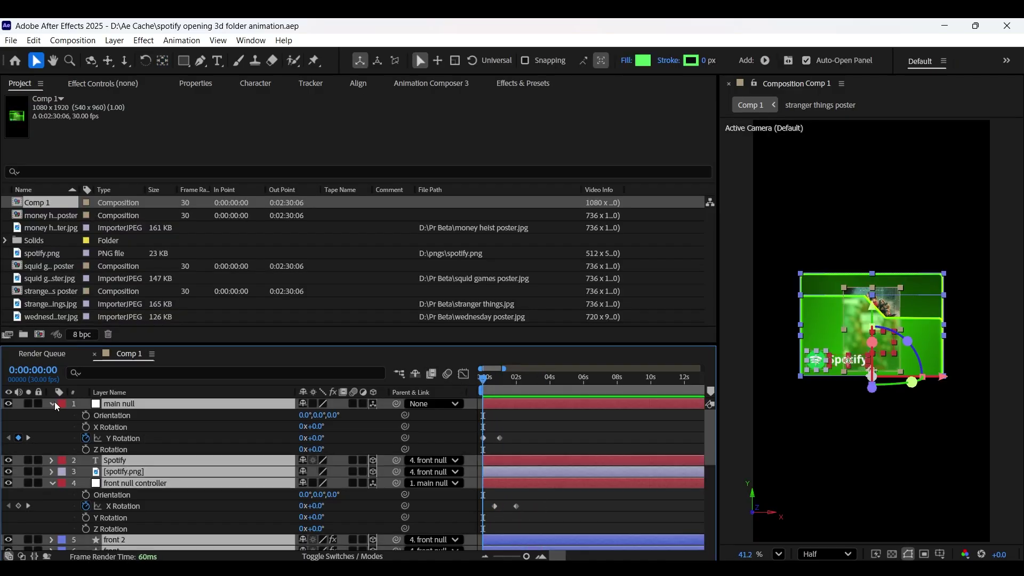
key(ctrl+grave)
click(148, 546)
right_click(149, 547)
mouse_move(176, 393)
click(363, 423)
key(Return)
drag(131, 404, 135, 548)
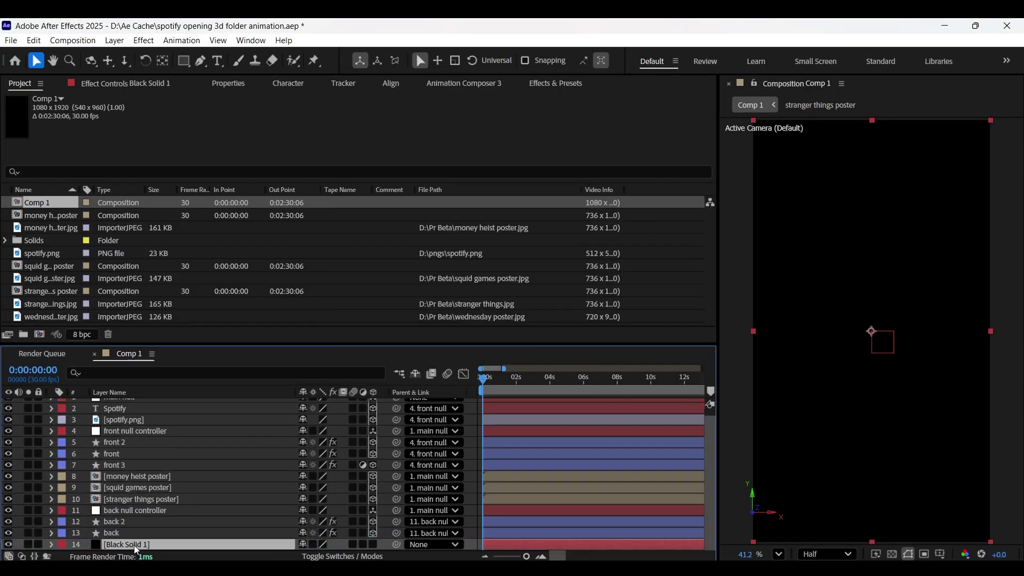
Find the CC Light Sweep effect and apply it to the black solid
click(555, 83)
click(233, 99)
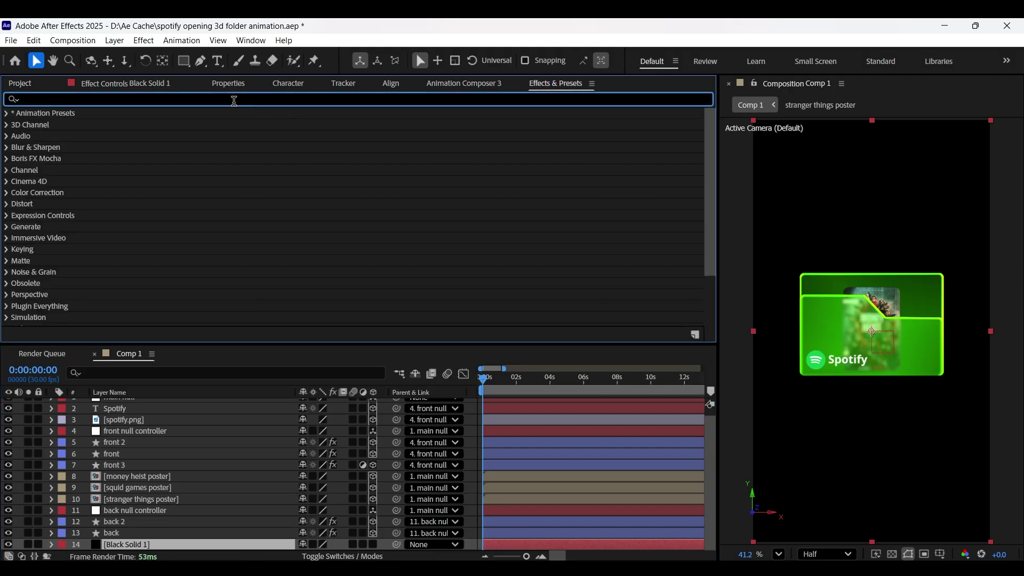
text(cc light)
drag(48, 147, 134, 544)
Set the light sweep's Direction to 89°, Center to 540, 961 and Width to 857
drag(392, 132, 486, 157)
drag(419, 121, 464, 176)
drag(372, 184, 880, 228)
Sample the folder's green as the sweep's Light Color, brighten it to 34FF00, and set Edge Intensity to 126
click(376, 227)
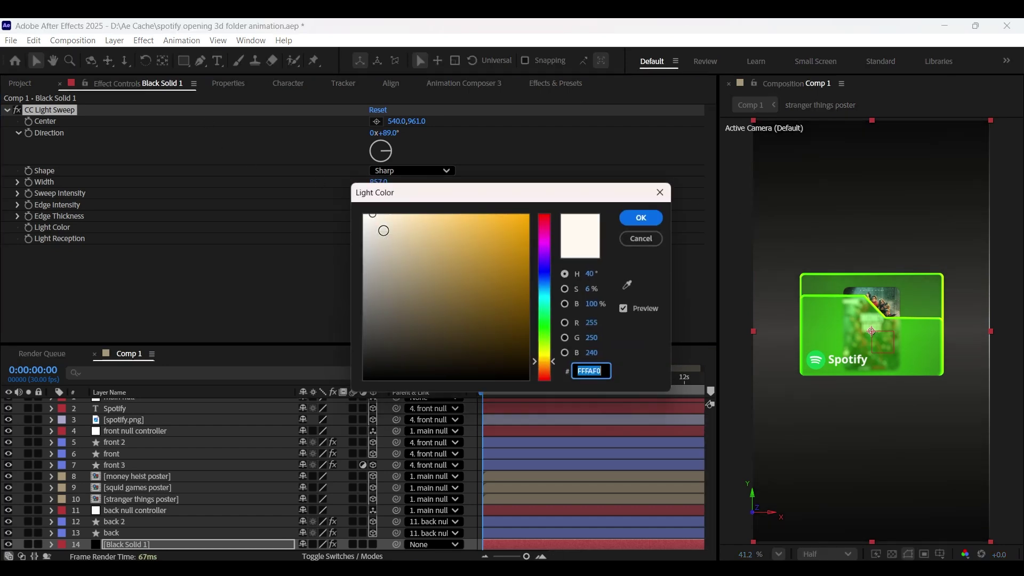
click(631, 285)
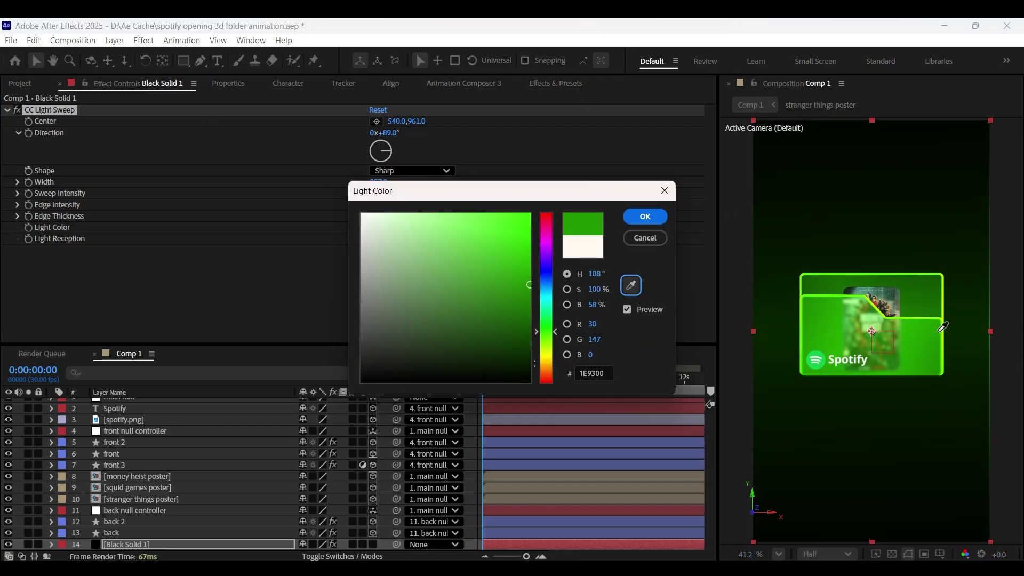
drag(525, 280, 531, 209)
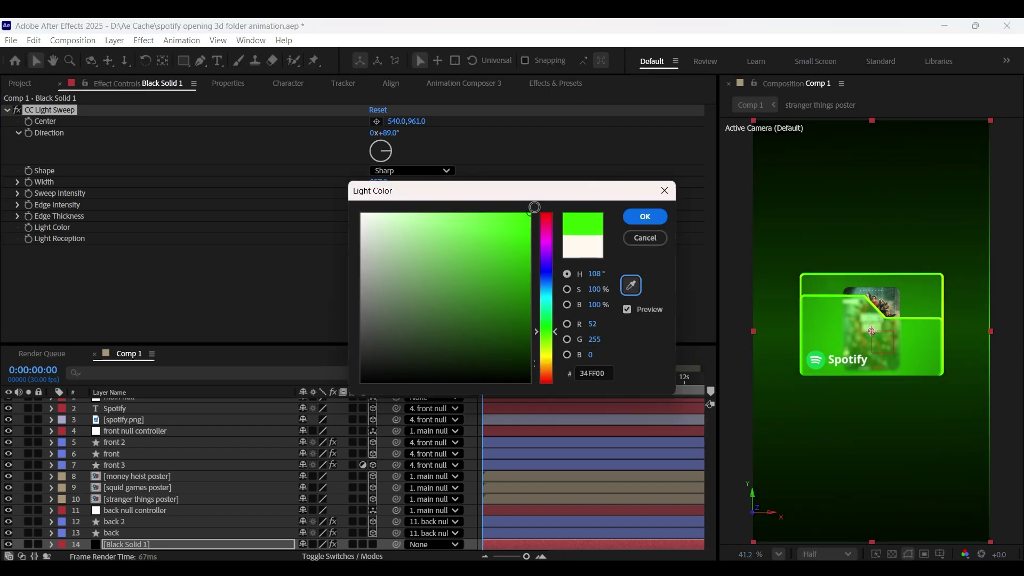
click(645, 215)
drag(376, 206, 439, 214)
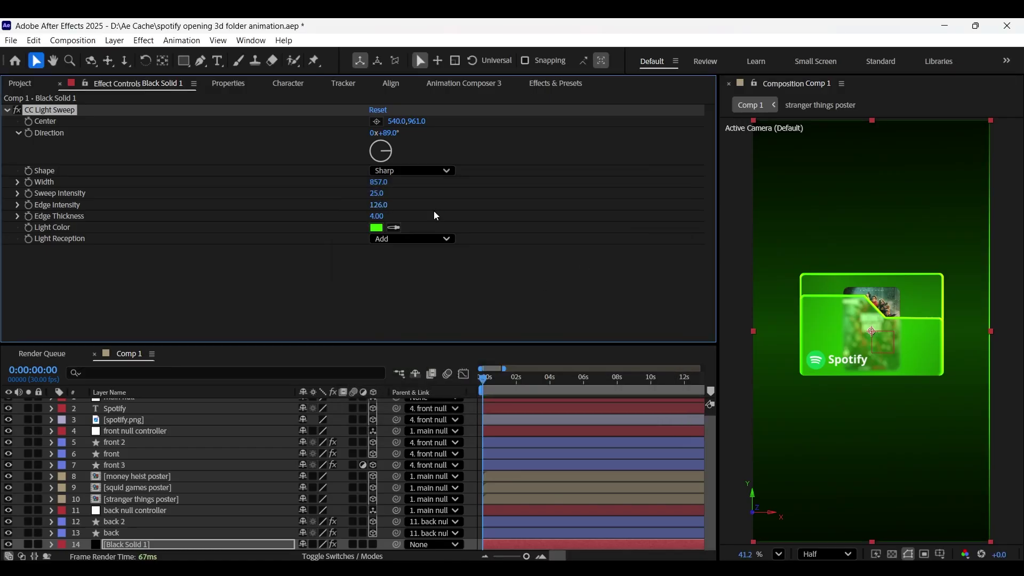
Scale the black solid to 106%, save the project and return to the start of the timeline
click(250, 545)
key(space)
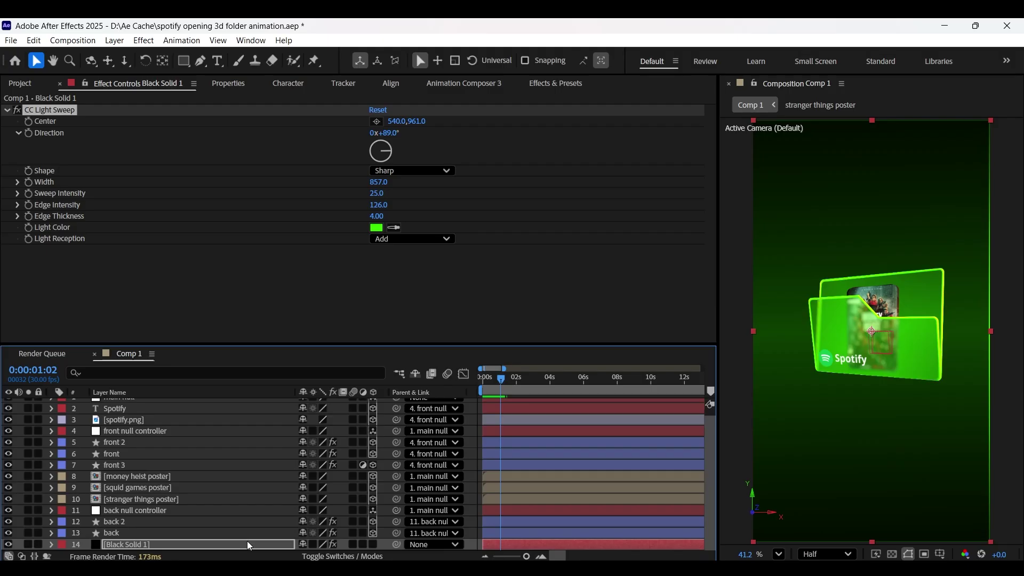
click(233, 545)
scroll(914, 245, down, 2)
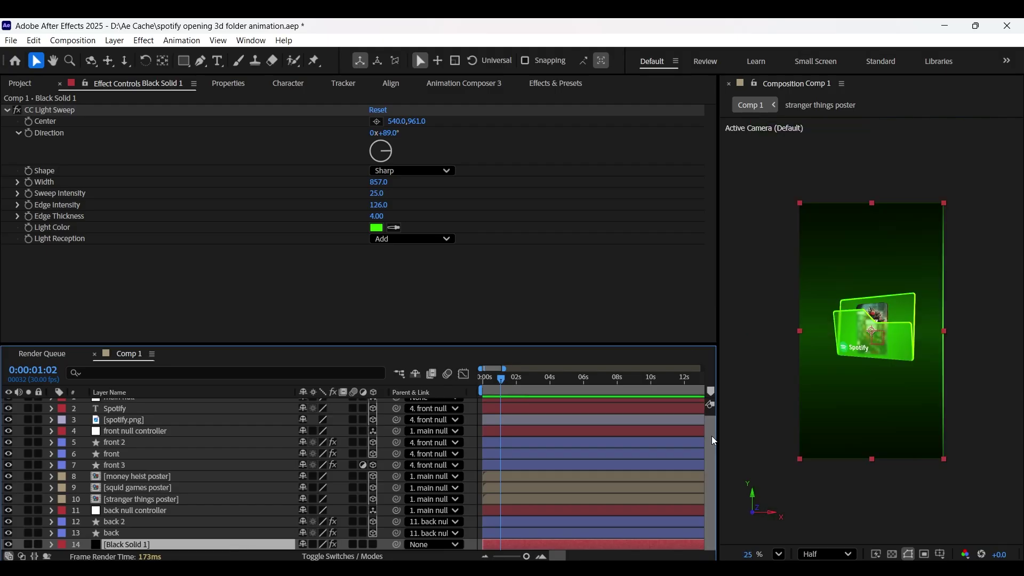
key(s)
drag(316, 544, 320, 545)
scroll(322, 501, up, 1)
click(511, 378)
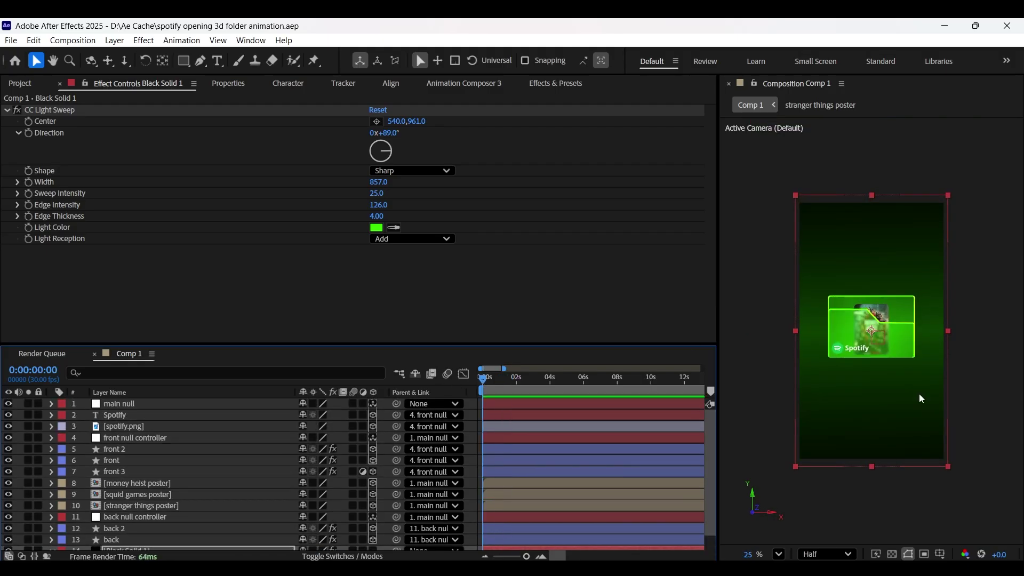
Display the proportional grid over the composition
scroll(921, 398, up, 2)
click(940, 554)
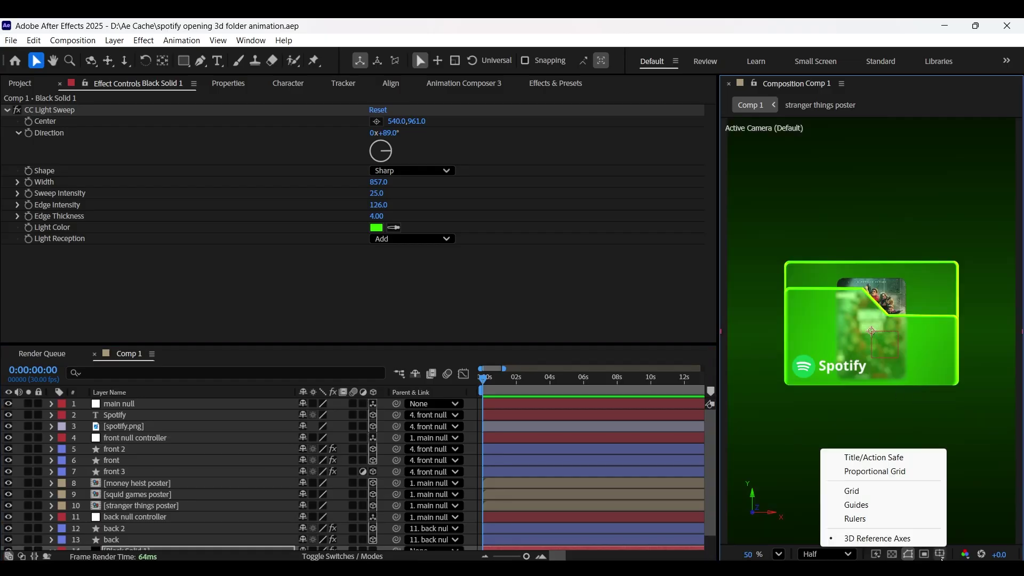
click(864, 472)
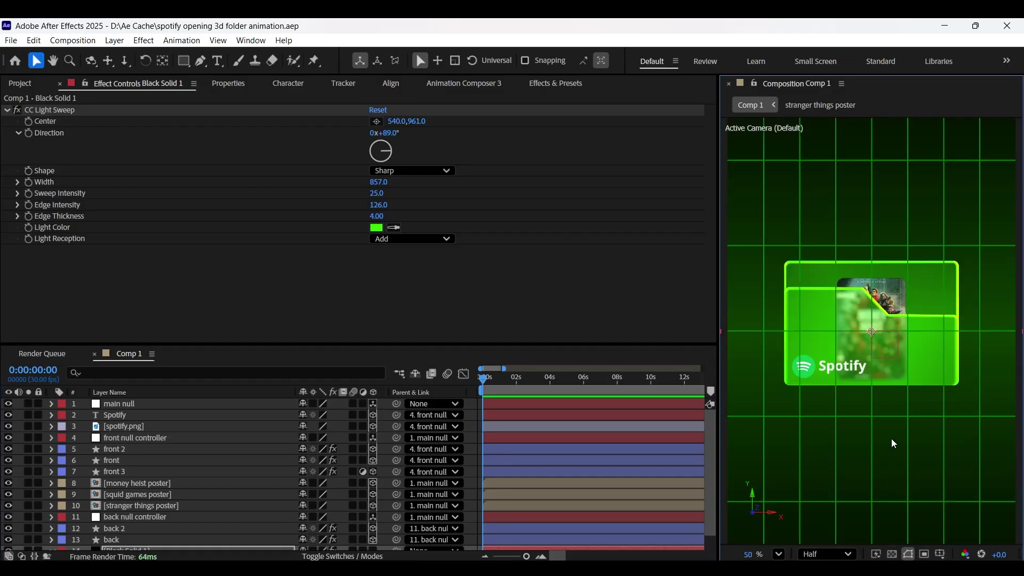
Draw a notched four-point arrowhead on the grid lines above the folder with the Pen tool and make its layer 3D
click(200, 60)
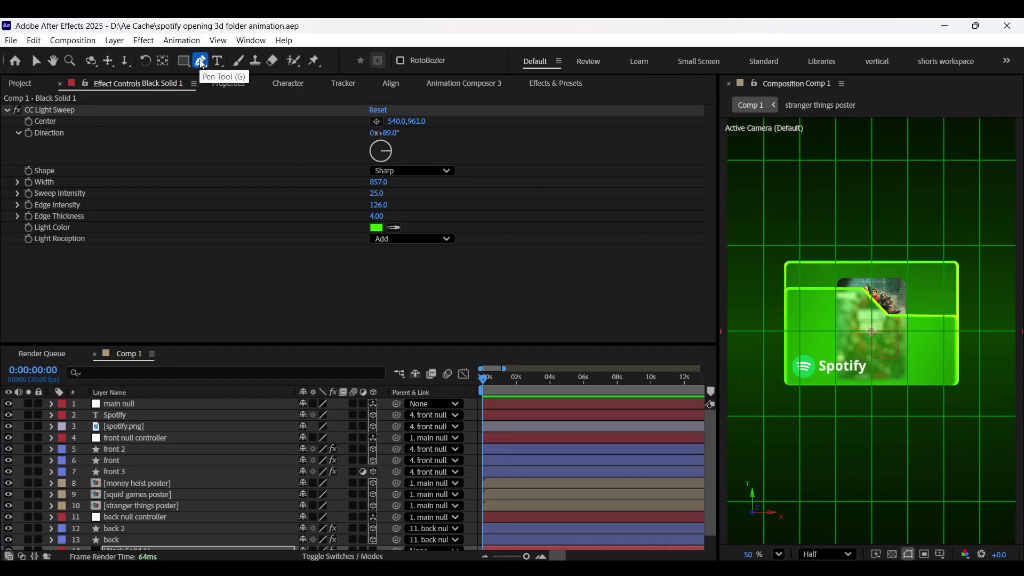
key(s)
key(ctrl+shift+a)
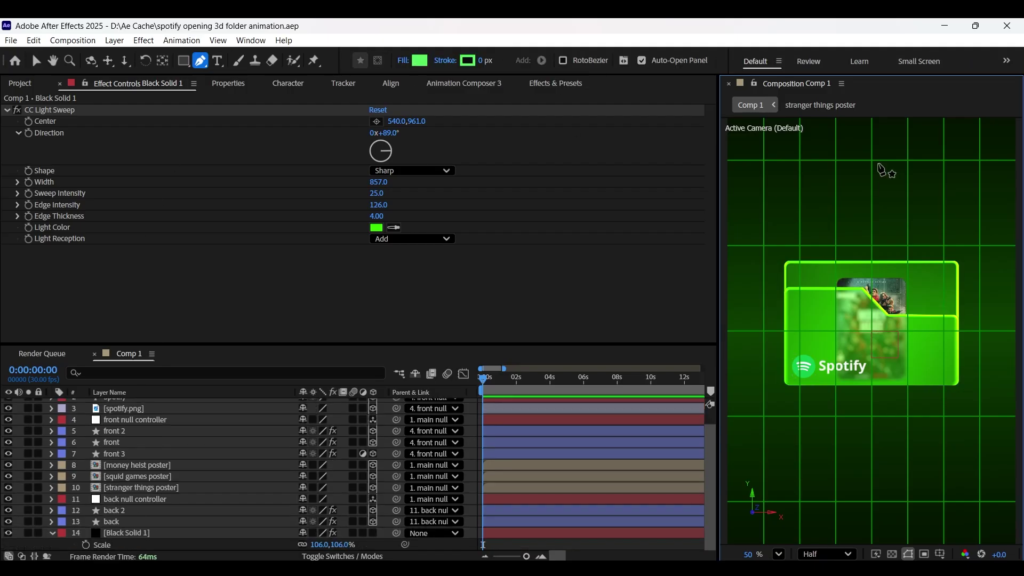
click(872, 160)
click(836, 246)
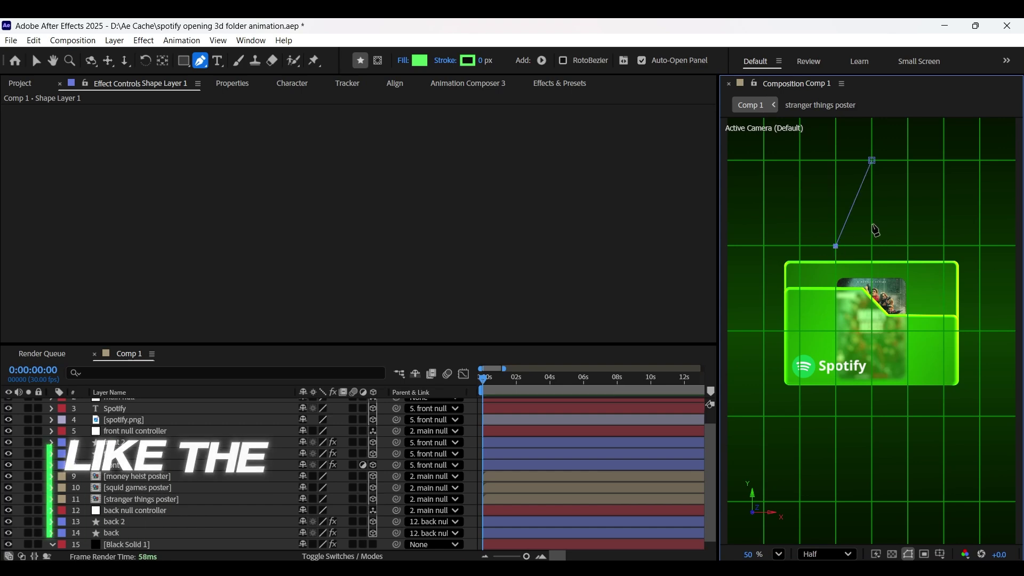
click(872, 224)
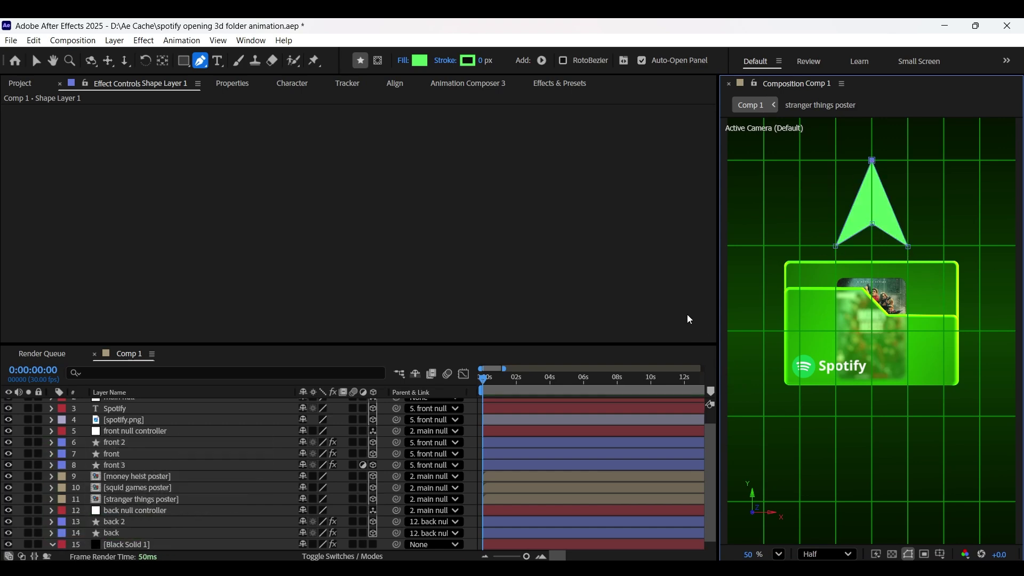
scroll(141, 429, up, 1)
click(373, 404)
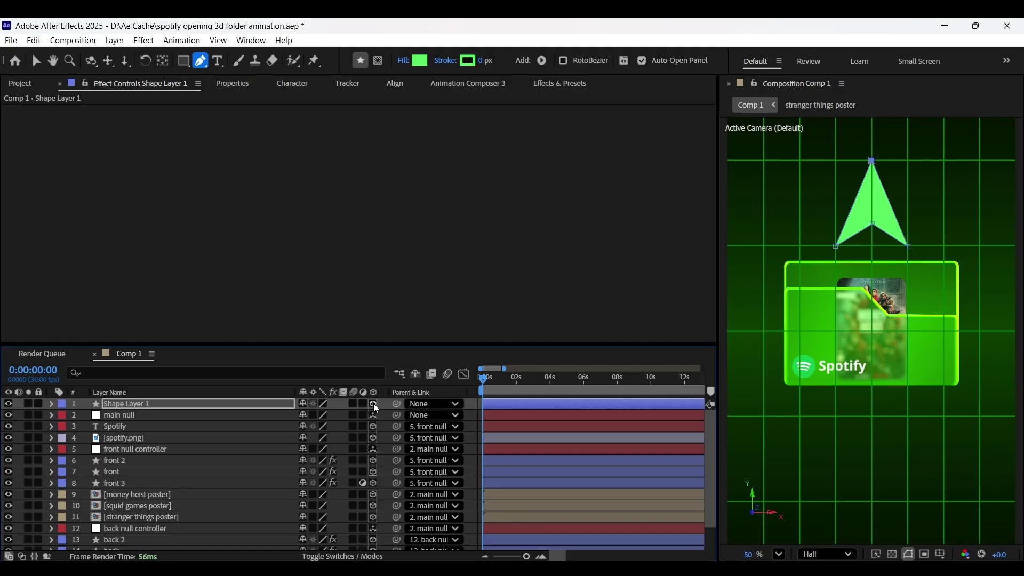
Give the arrow shape a round line cap and round line join, and set its Stroke Width to 35
double_click(227, 404)
key(ctrl+s)
scroll(101, 271, down, 1)
scroll(366, 263, down, 1)
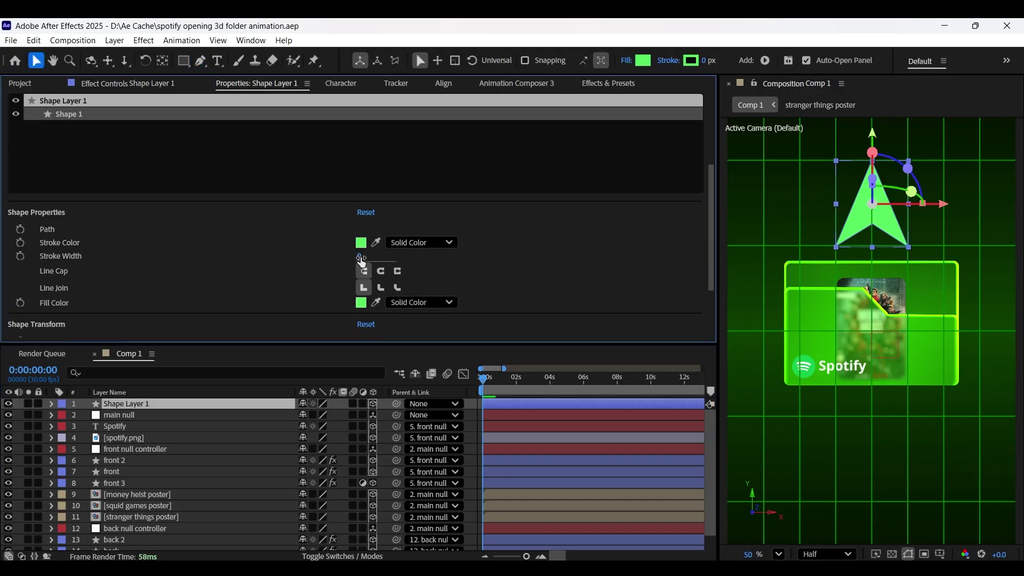
click(381, 271)
click(381, 287)
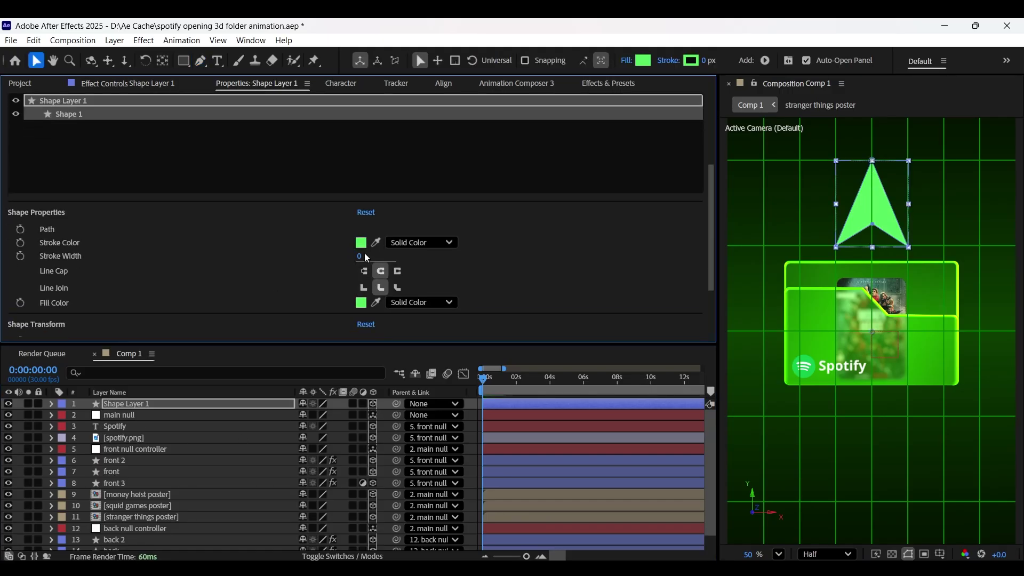
drag(365, 254, 477, 274)
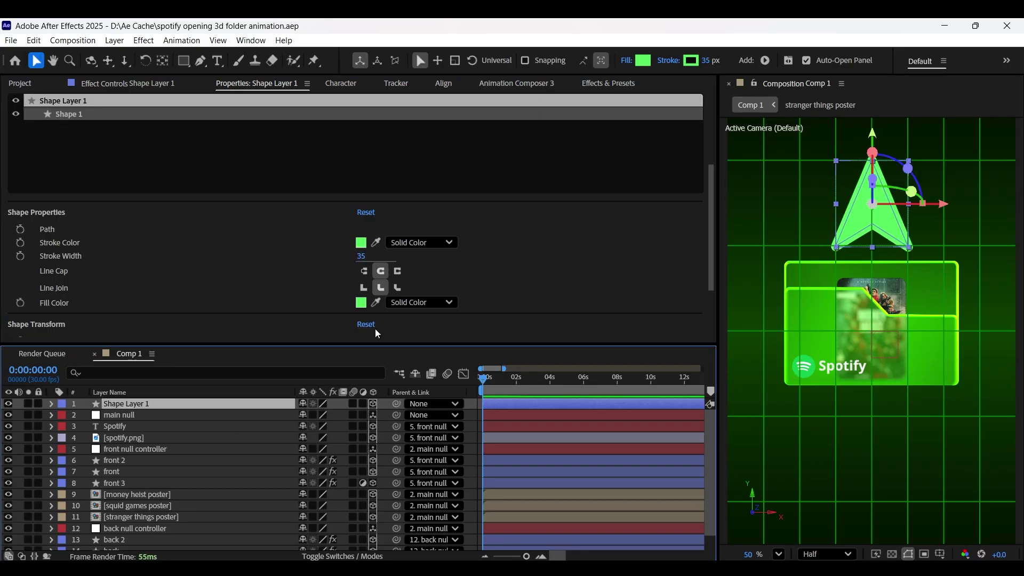
Scale the arrow layer to 55% and place it centered horizontally below the folder
key(s)
drag(326, 414, 289, 414)
click(208, 402)
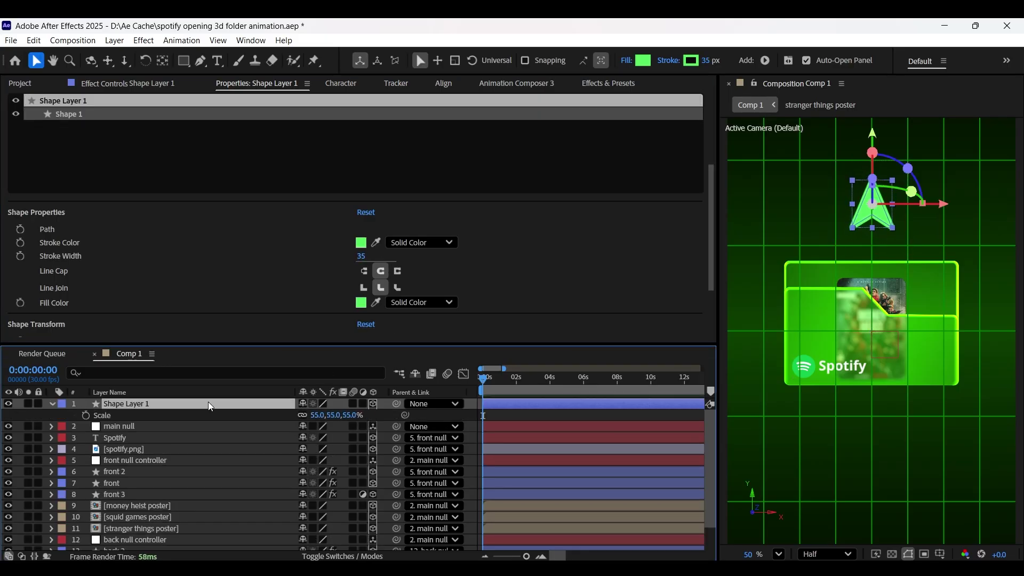
key(ctrl+Home)
drag(868, 263, 870, 396)
Hide the proportional grid and duplicate the arrow shape layer twice
click(939, 555)
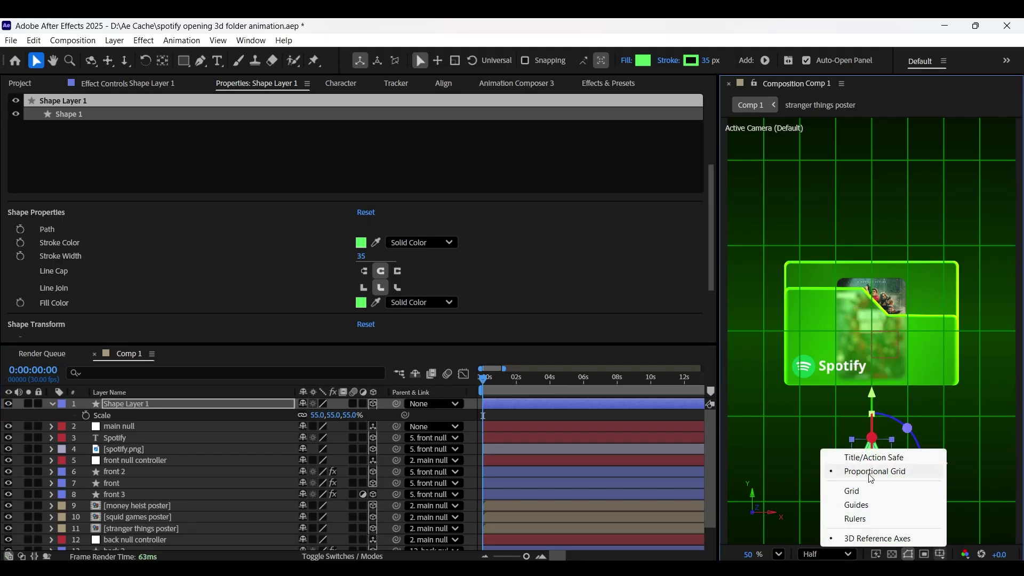
click(901, 471)
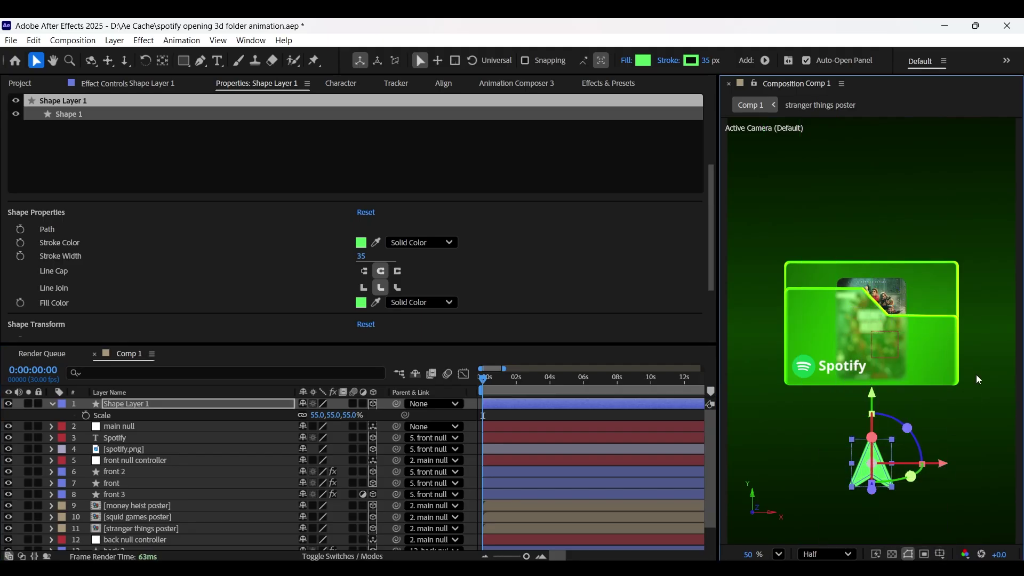
click(122, 404)
key(ctrl+d)
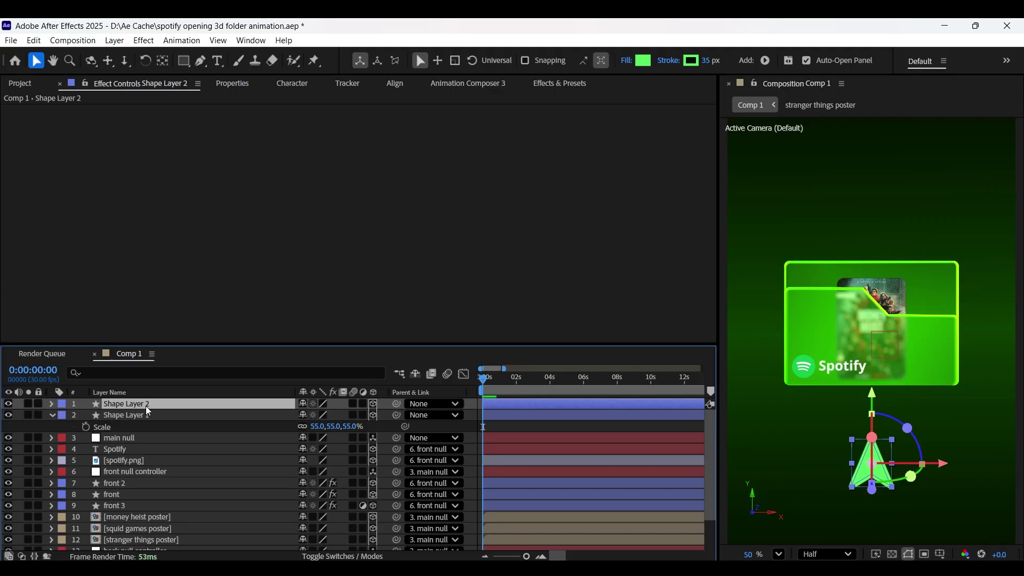
key(ctrl+d)
Copy the CC Light Sweep effect from the front layer onto Shape Layer 1
click(149, 426)
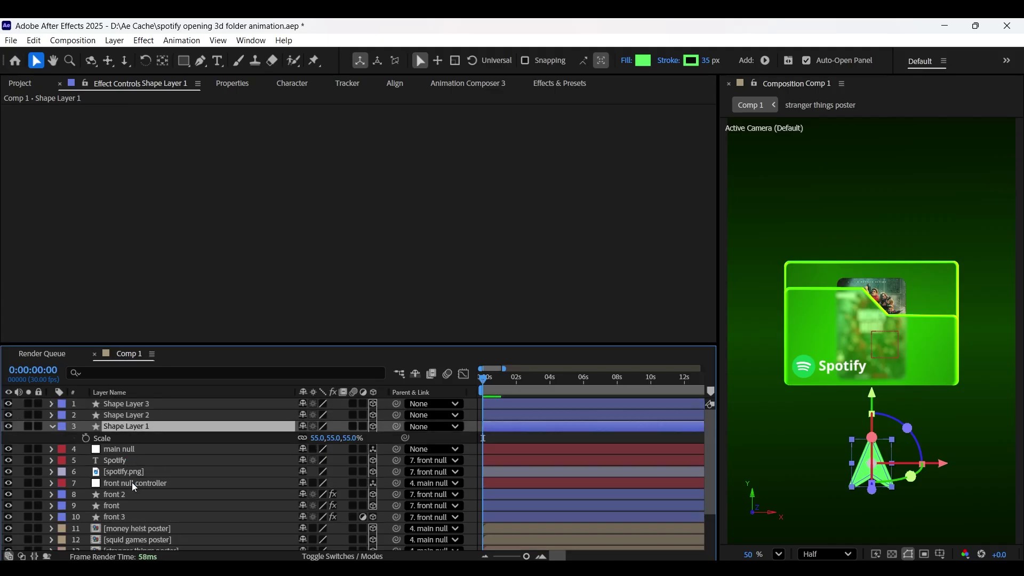
click(130, 504)
click(55, 110)
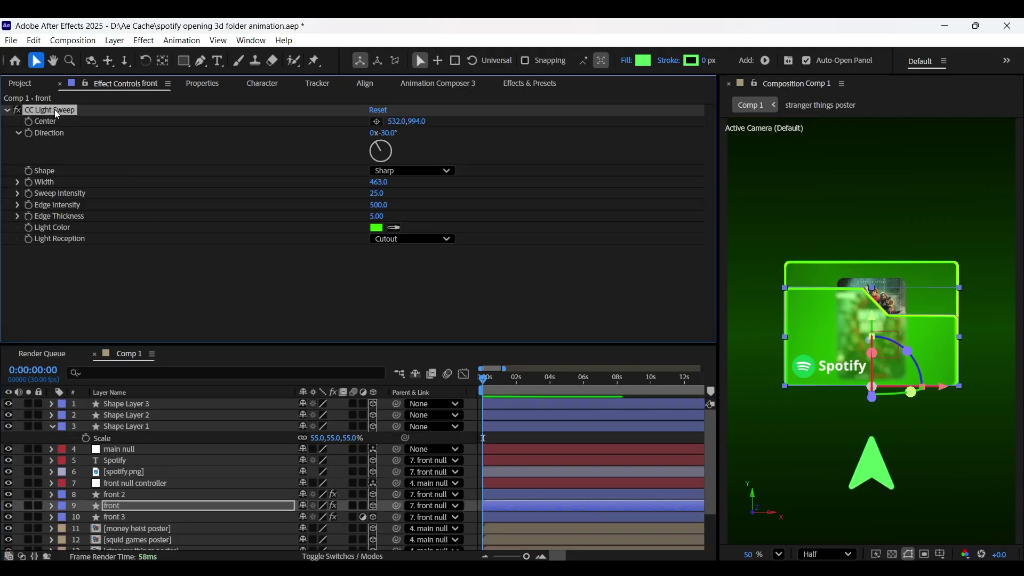
click(148, 426)
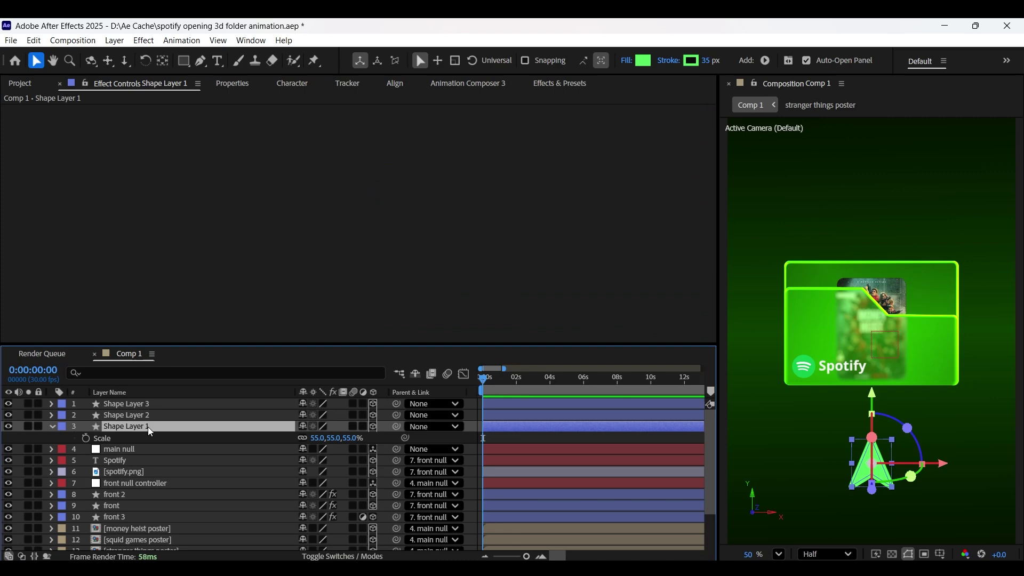
key(ctrl+v)
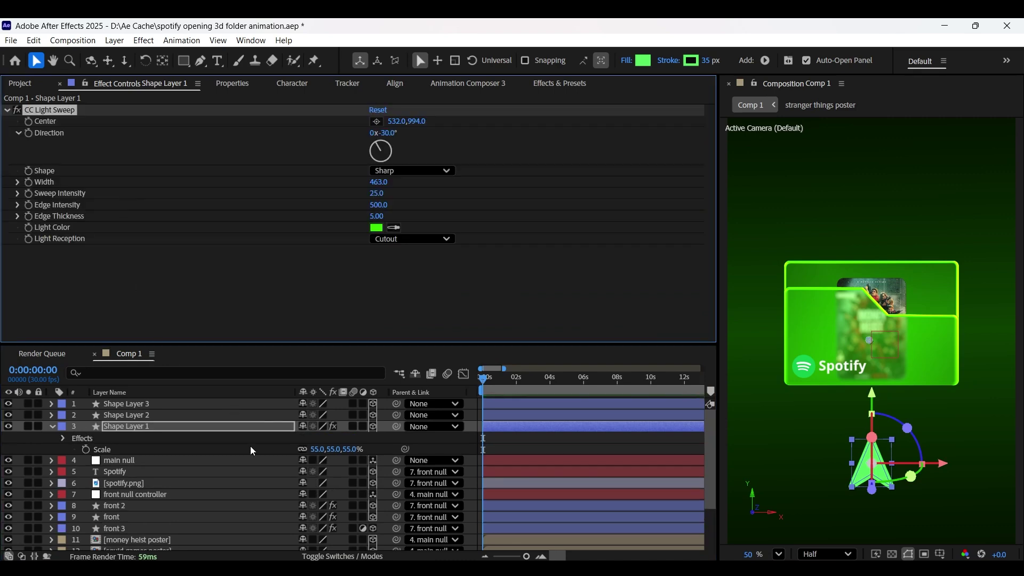
Copy the CC Light Sweep effect from the front 2 layer onto Shape Layer 2
click(128, 504)
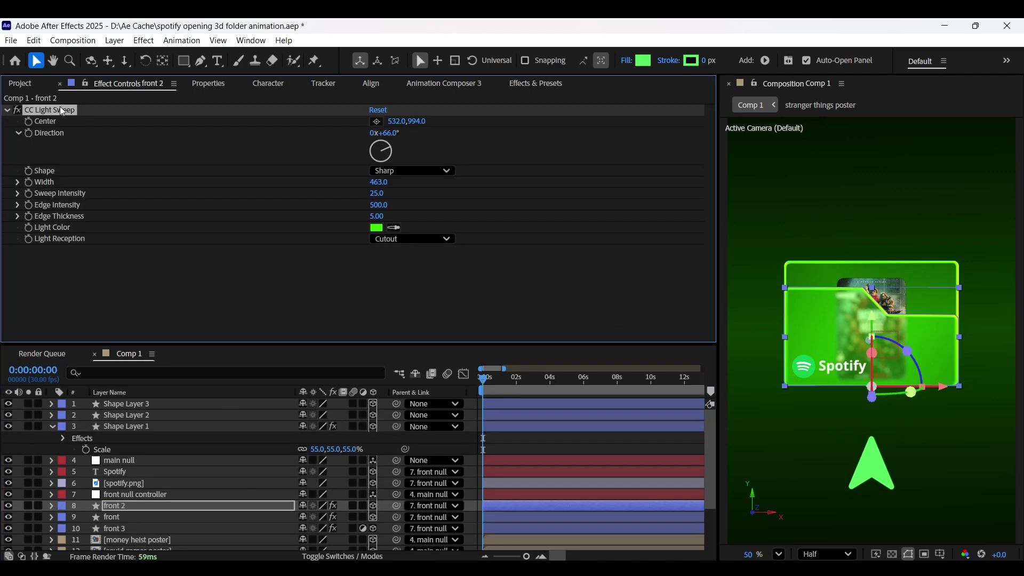
click(130, 415)
key(ctrl+v)
Move Shape Layer 3 beneath Shape Layer 1 and copy the Camera Lens Blur effect from front 3 onto it
drag(141, 405, 146, 454)
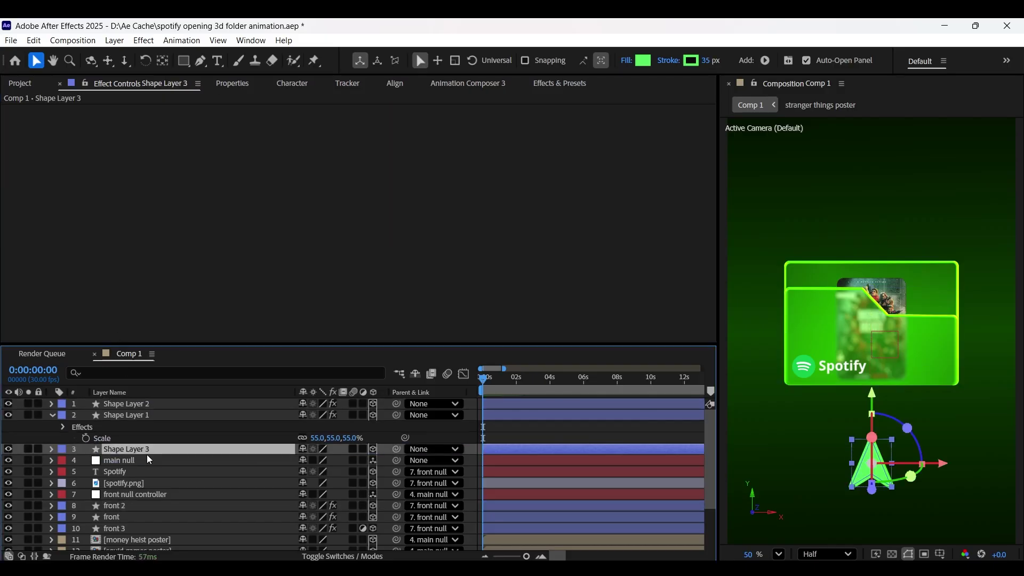
click(152, 528)
click(69, 111)
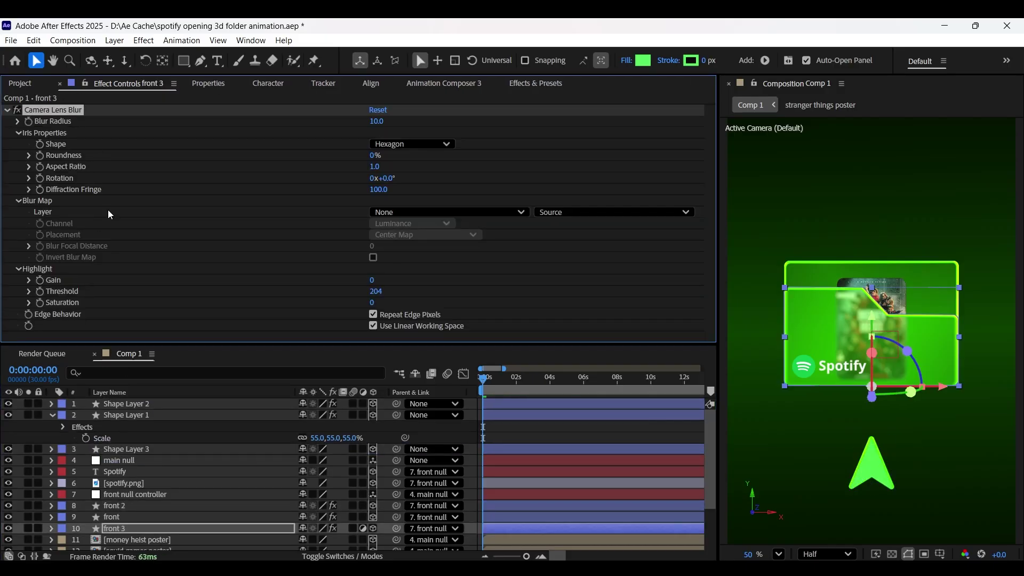
click(154, 447)
key(ctrl+v)
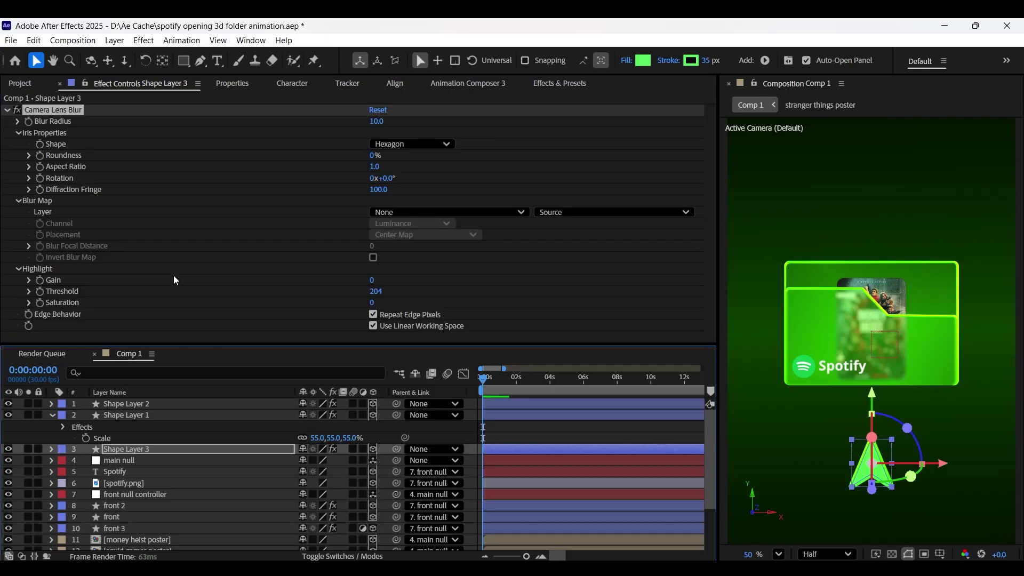
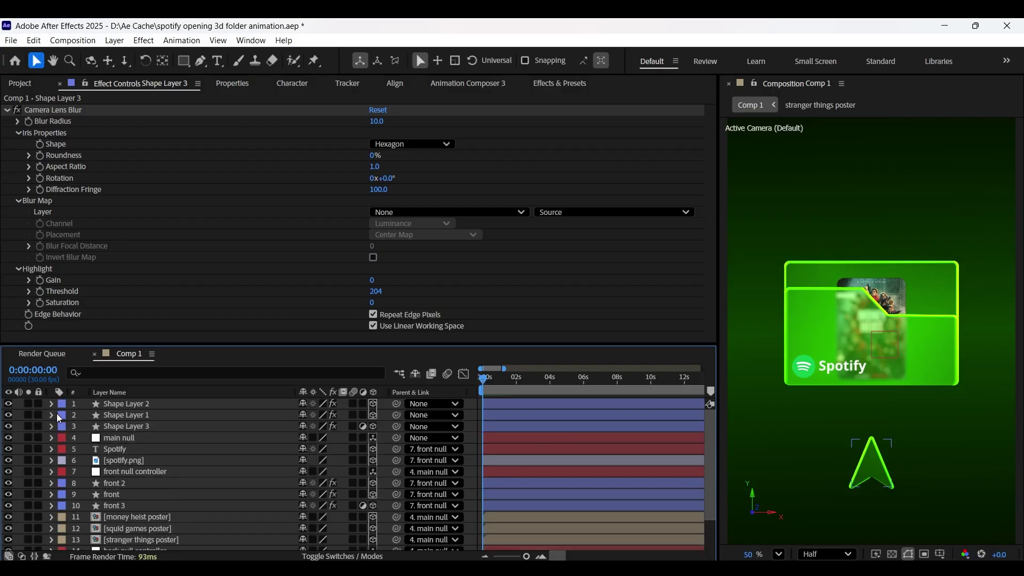
Create a null object and center Shape Layer 3, Shape Layer 1 and Shape Layer 2 in the composition
right_click(20, 404)
mouse_move(88, 243)
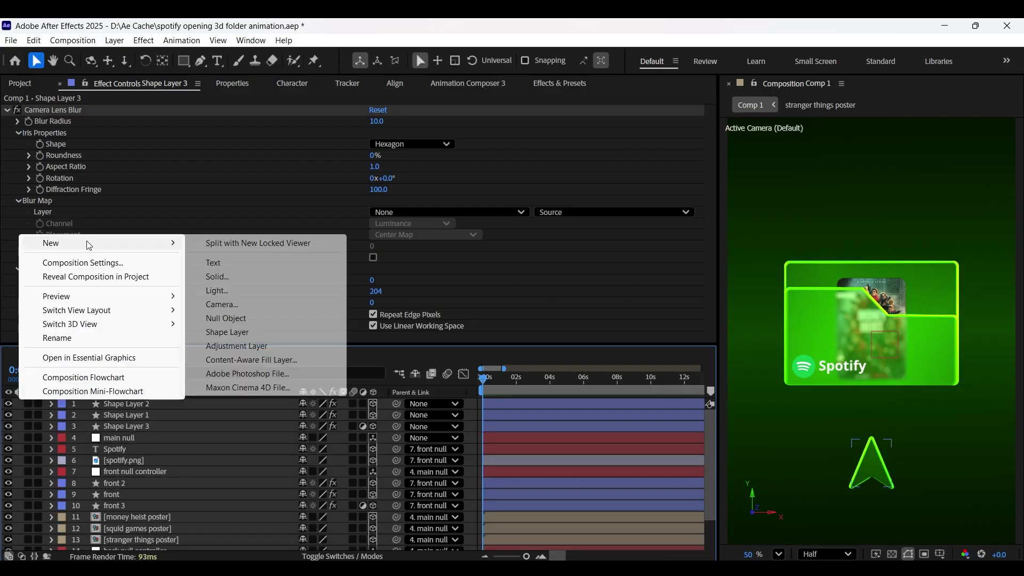
click(246, 326)
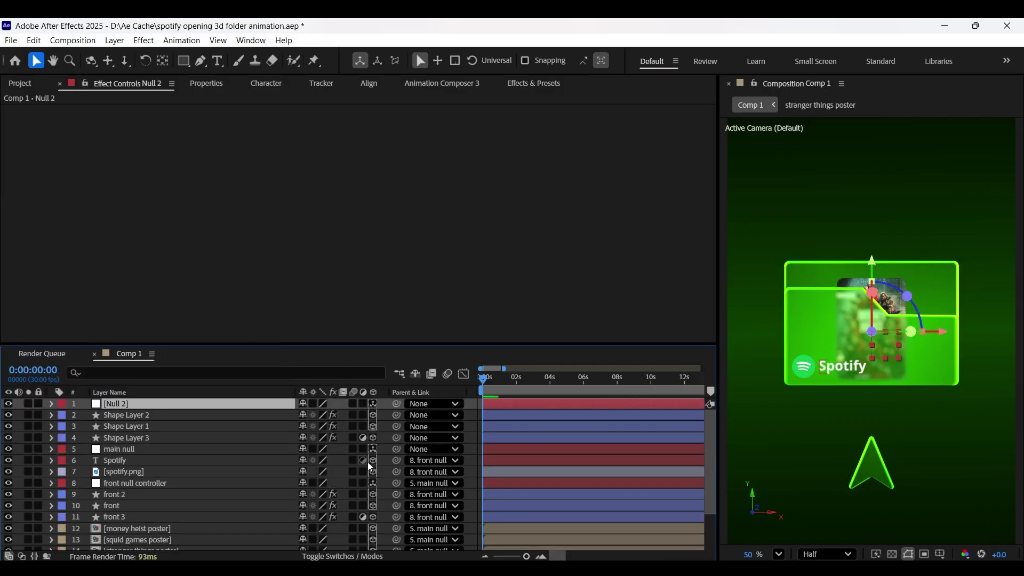
click(151, 439)
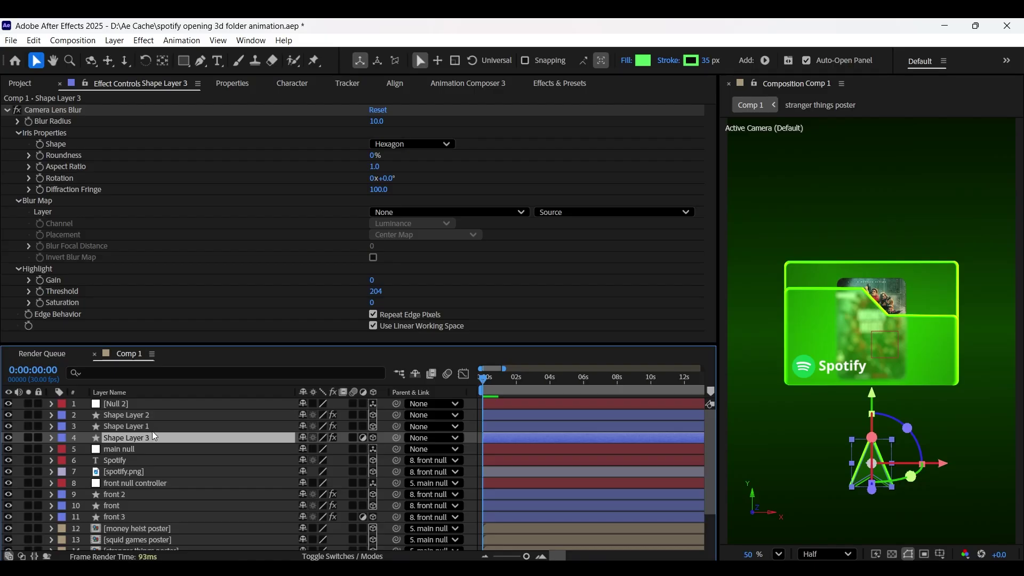
click(153, 427)
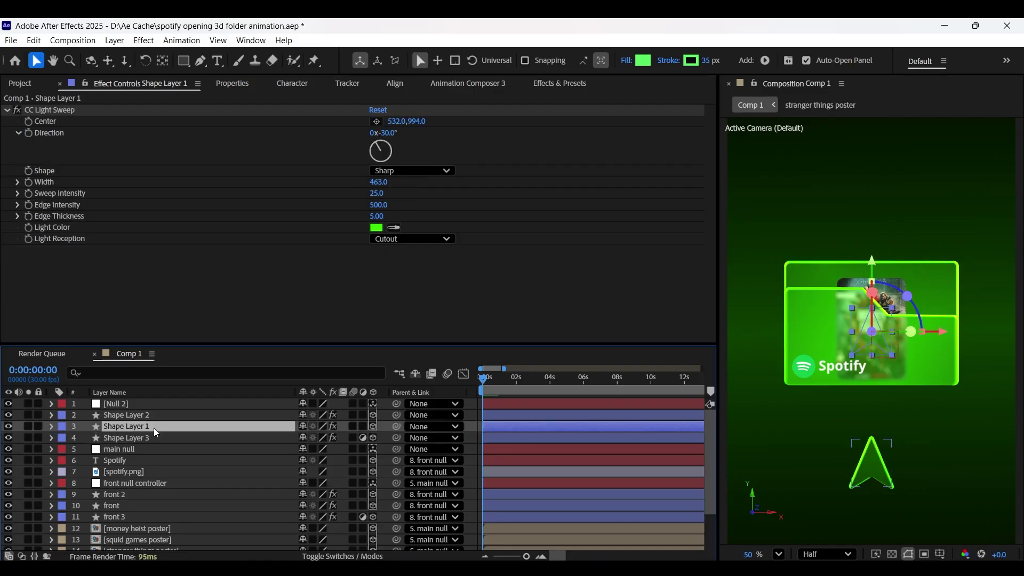
click(159, 414)
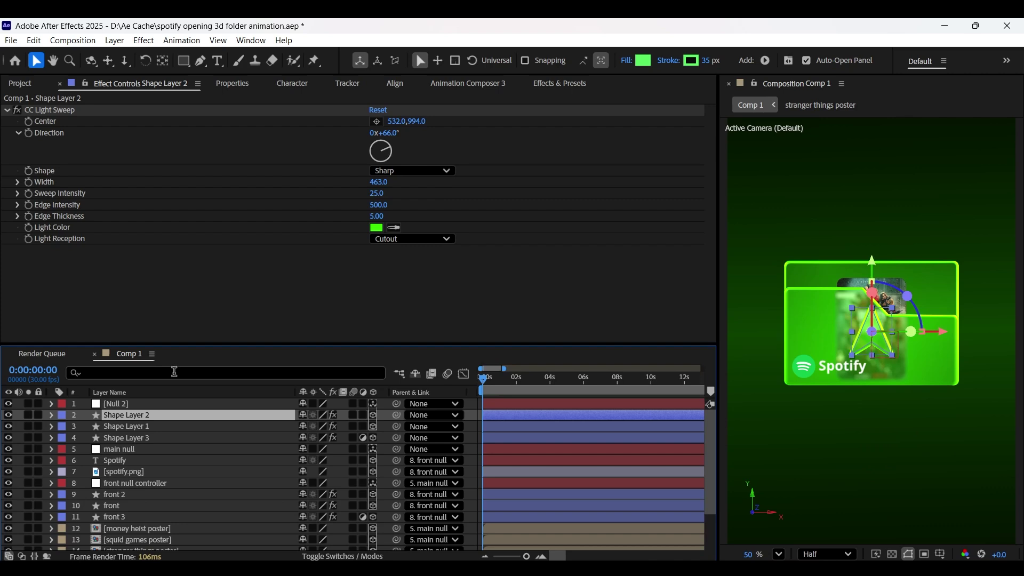
Parent the three arrow shape layers to the new null and rename the null as "coursor controller"
click(138, 407)
click(138, 439)
shift+click(155, 417)
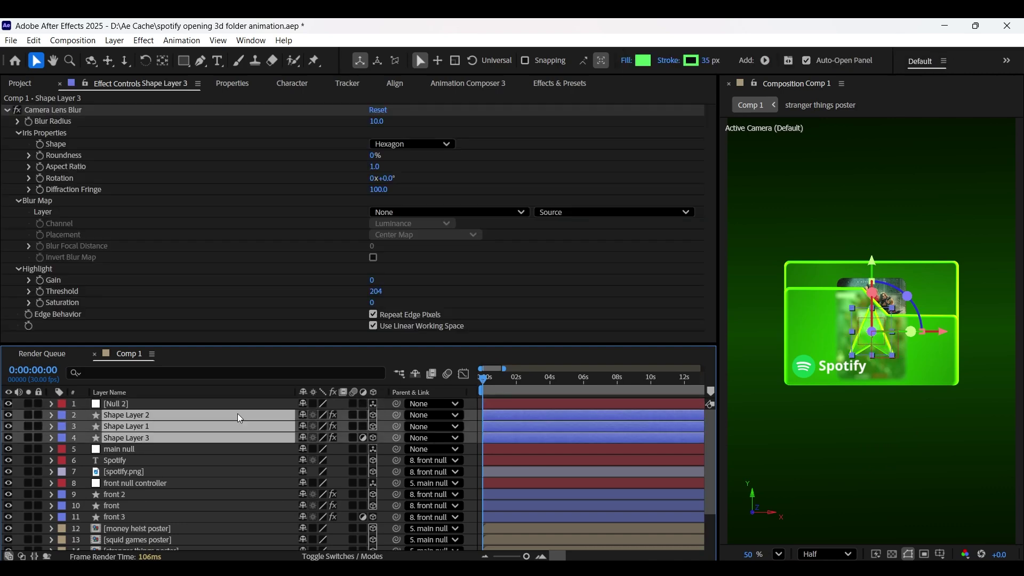
drag(396, 426, 153, 406)
right_click(153, 409)
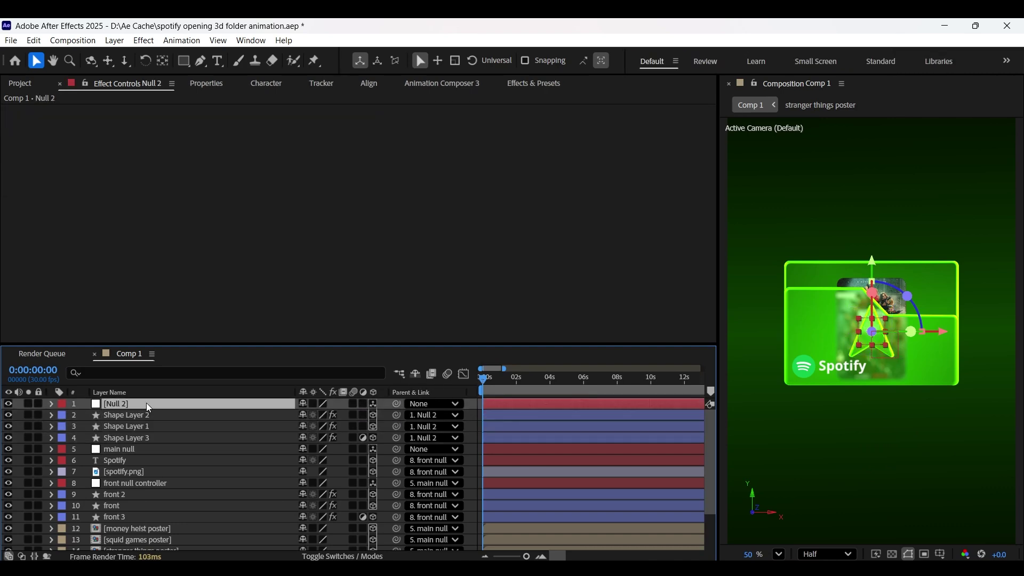
click(190, 369)
text(coursor controller)
key(Return)
Move the cursor controller below the frame to about 856, 2100, 0 and start a position keyframe at time 0
key(p)
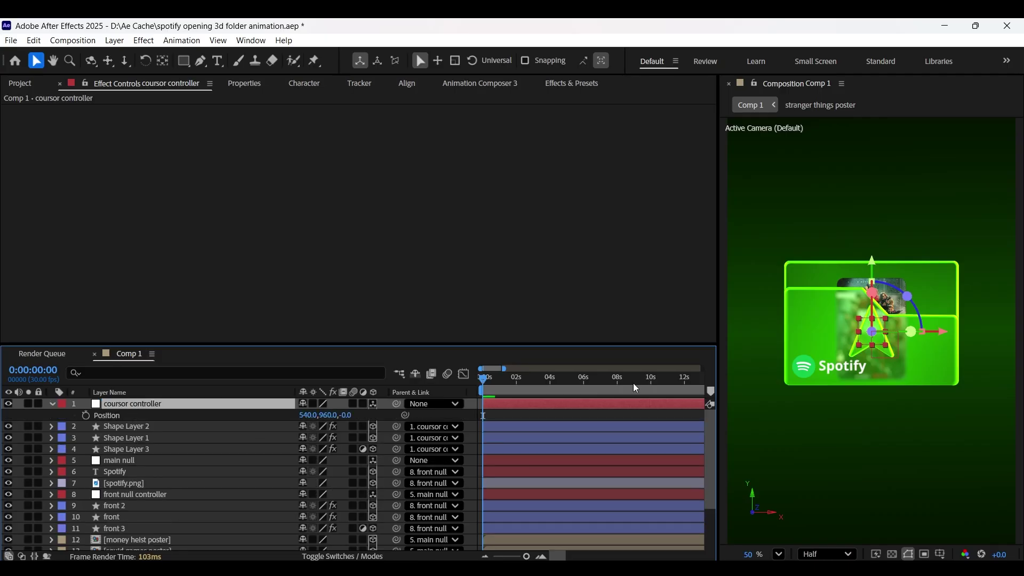
scroll(820, 356, down, 2)
drag(872, 264, 873, 371)
drag(940, 439, 982, 439)
drag(915, 376, 938, 425)
click(85, 415)
At frame 24, add a position keyframe and move the cursor controller onto the folder at about 752, 960, 0
drag(506, 378, 490, 381)
mouse_move(526, 556)
mouse_down()
mouse_move(504, 557)
mouse_move(533, 560)
mouse_up()
scroll(534, 557, down, 4)
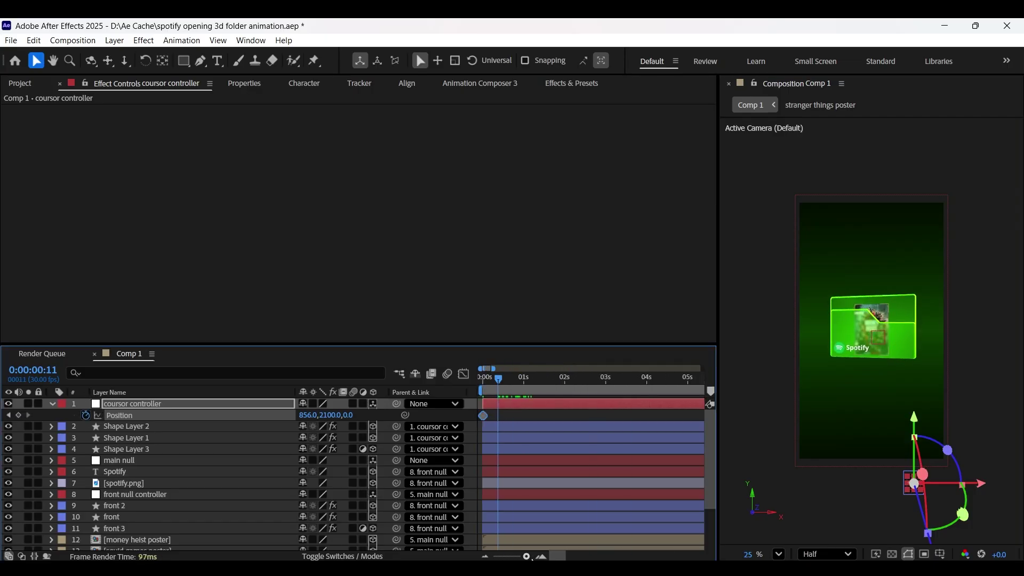
drag(515, 380, 520, 388)
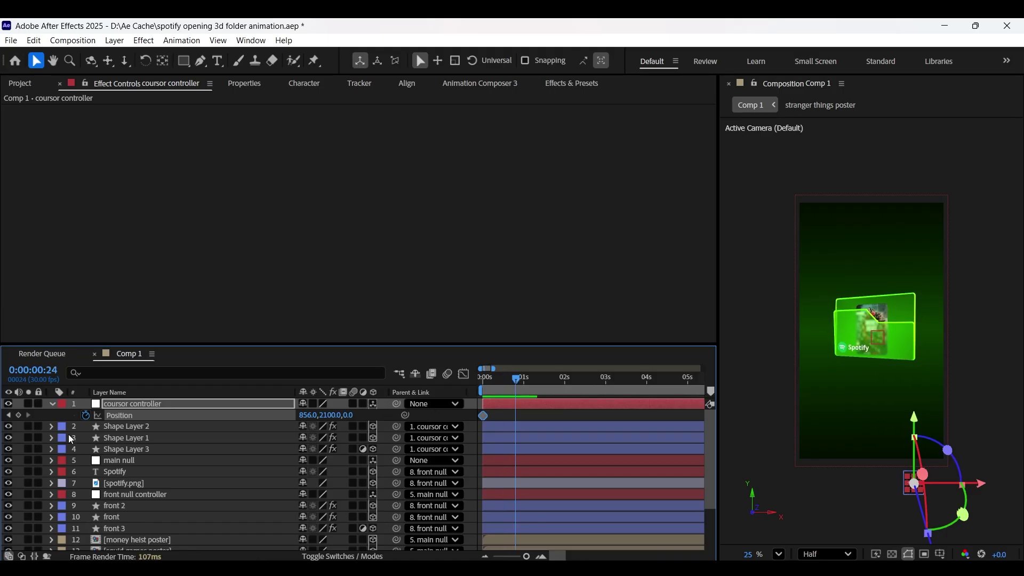
click(18, 415)
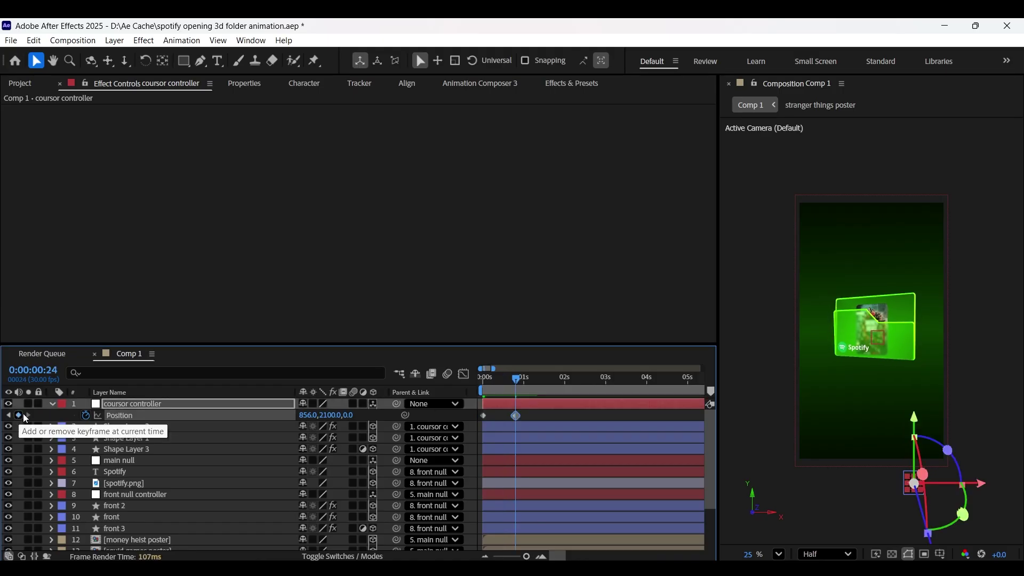
drag(912, 423, 925, 272)
drag(982, 334, 969, 339)
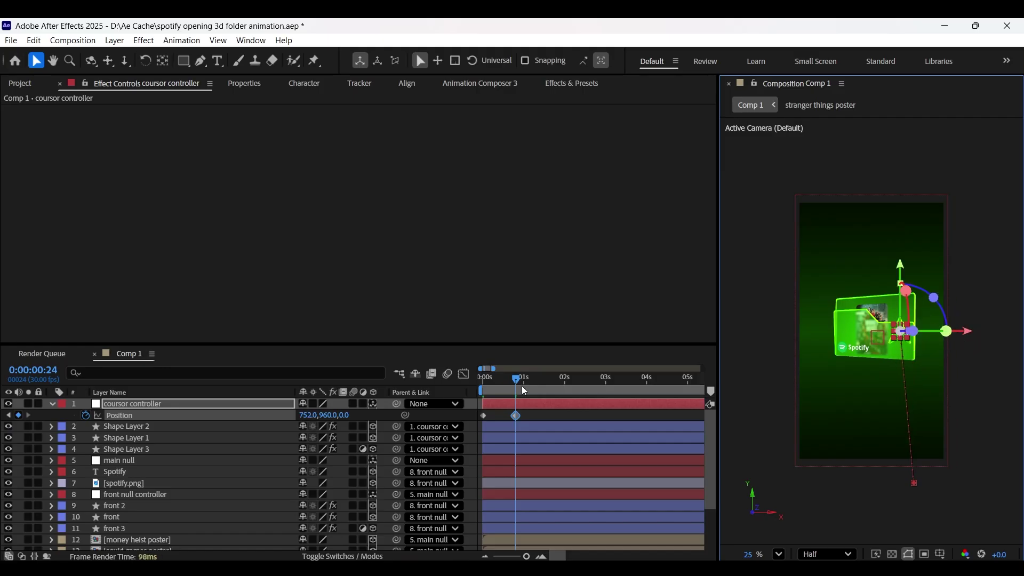
Add a middle point to the controller's motion path with the Pen tool, bend the path into a curve and preview it
click(502, 382)
key(Page_Up)
key(Page_Up)
key(Page_Up)
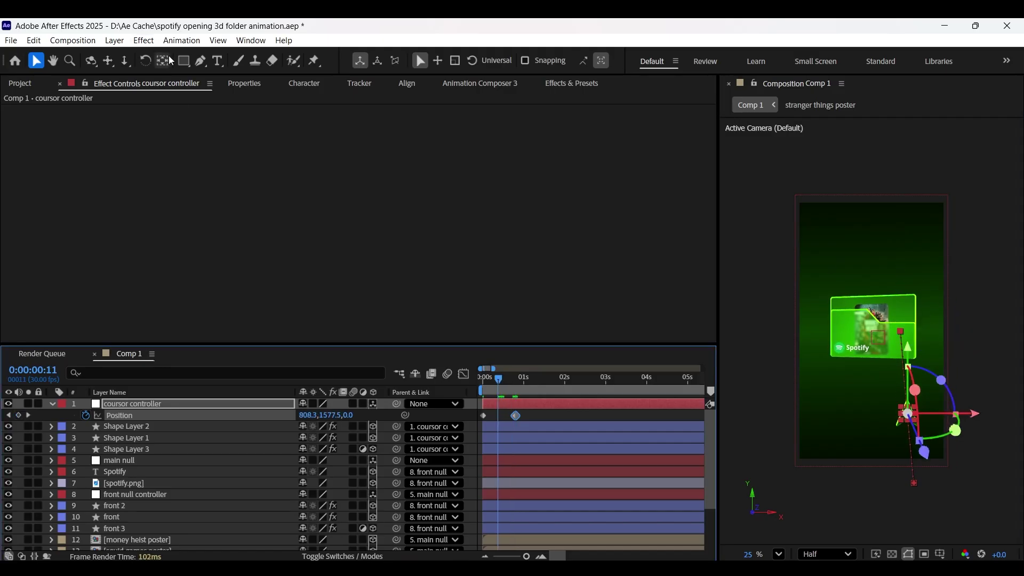
key(g)
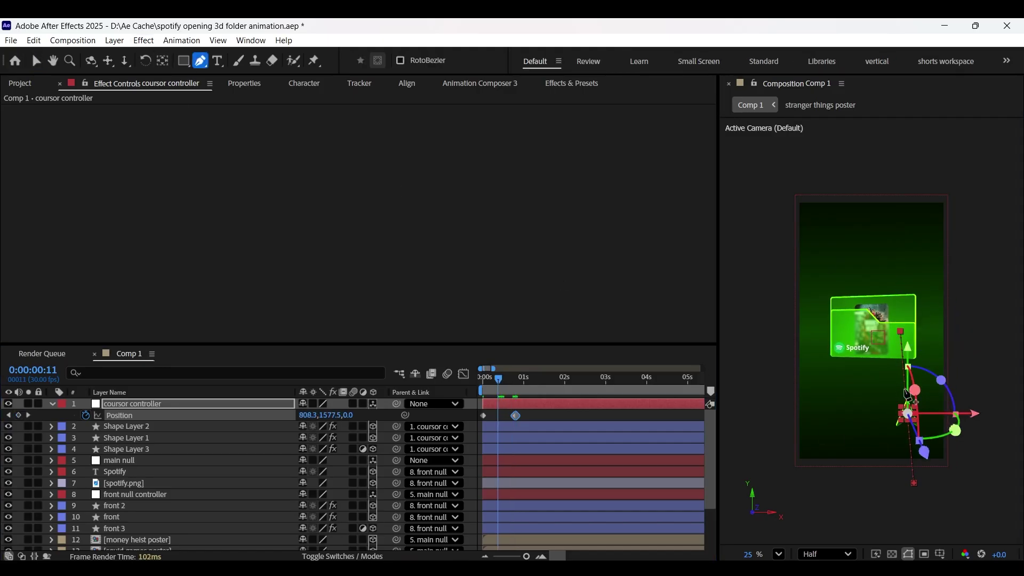
key(Page_Down)
key(Page_Down)
key(Page_Down)
click(514, 385)
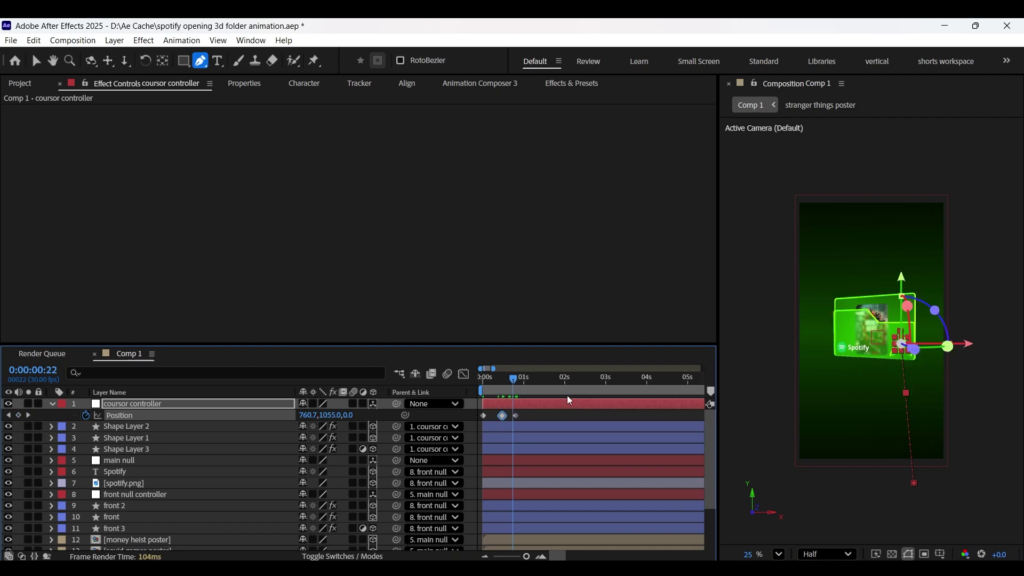
click(906, 395)
mouse_move(903, 367)
mouse_down()
mouse_move(920, 360)
mouse_move(921, 344)
mouse_move(894, 358)
mouse_up()
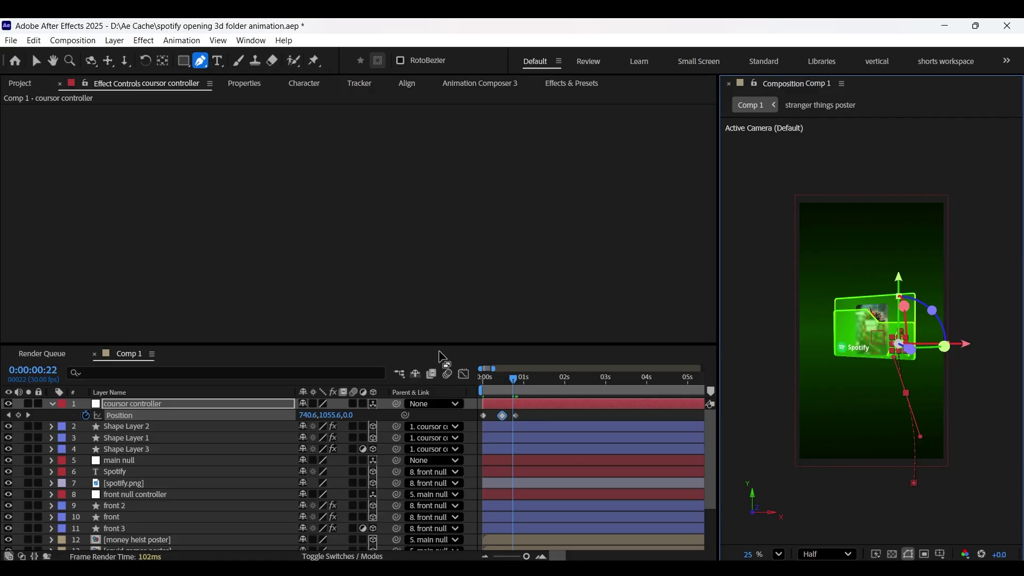
click(476, 381)
key(space)
key(space)
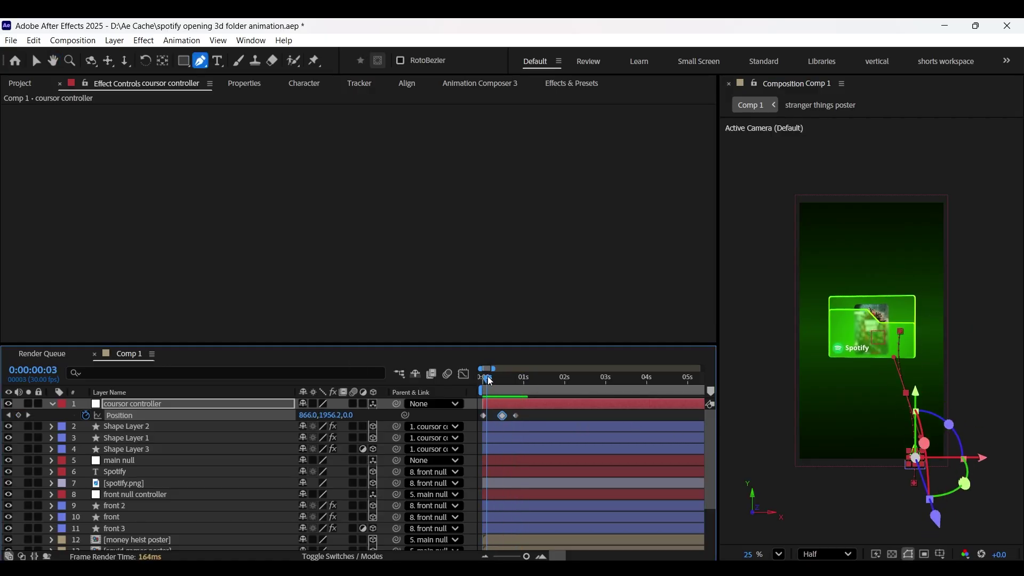
Keyframe the controller's rotation from 0° at time 0 to X -30°, Y +30° and Z -33° as the cursor reaches the folder
click(183, 403)
key(r)
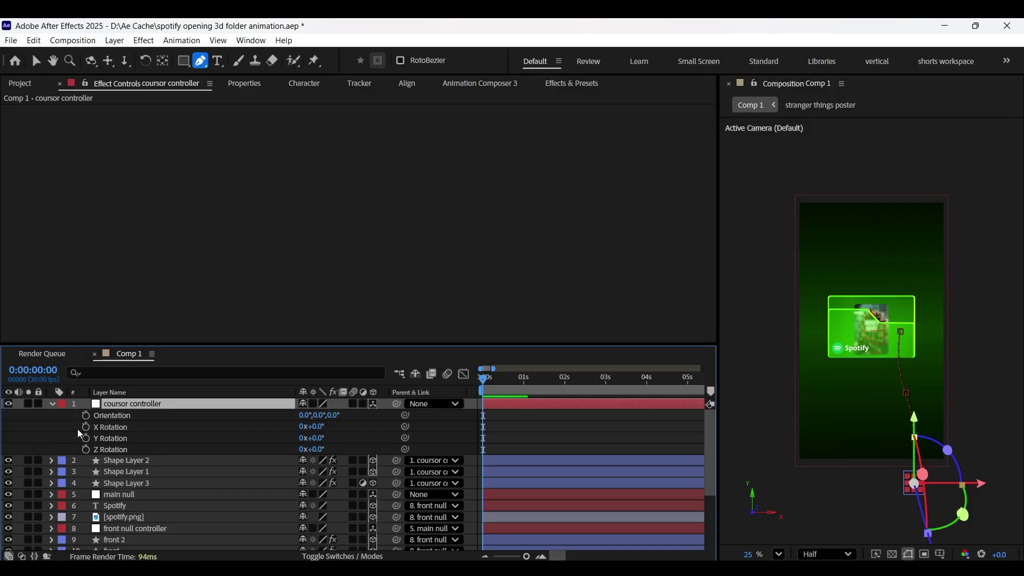
click(86, 427)
click(86, 438)
click(85, 449)
drag(487, 382, 508, 385)
drag(313, 428, 291, 427)
drag(320, 438, 274, 430)
click(346, 449)
drag(511, 377, 471, 380)
key(space)
key(space)
Shift the middle position keyframe slightly earlier, align the ending rotation keyframes with the last position keyframe at frame 24, and preview the motion
drag(494, 421, 506, 452)
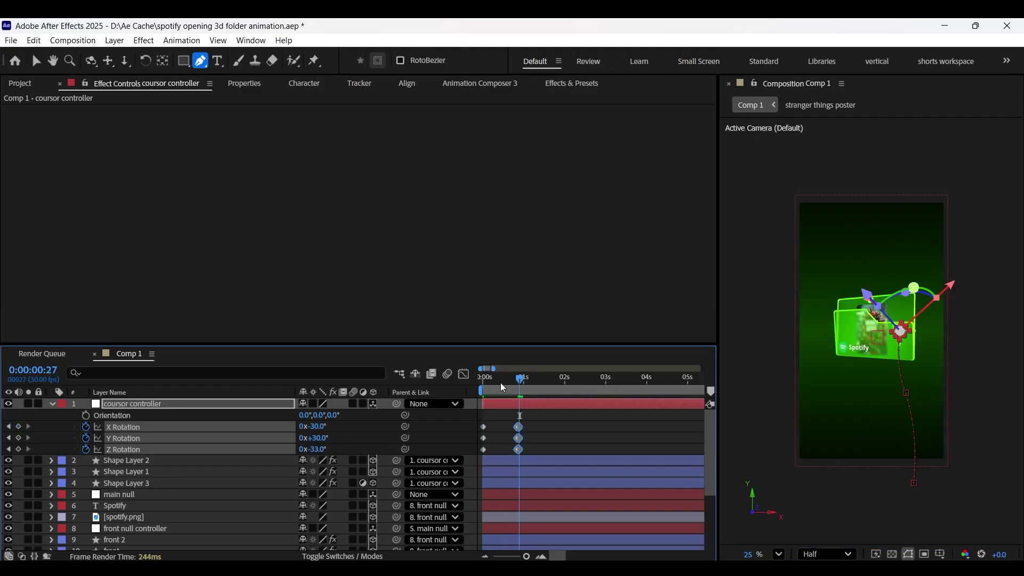
drag(504, 387, 484, 389)
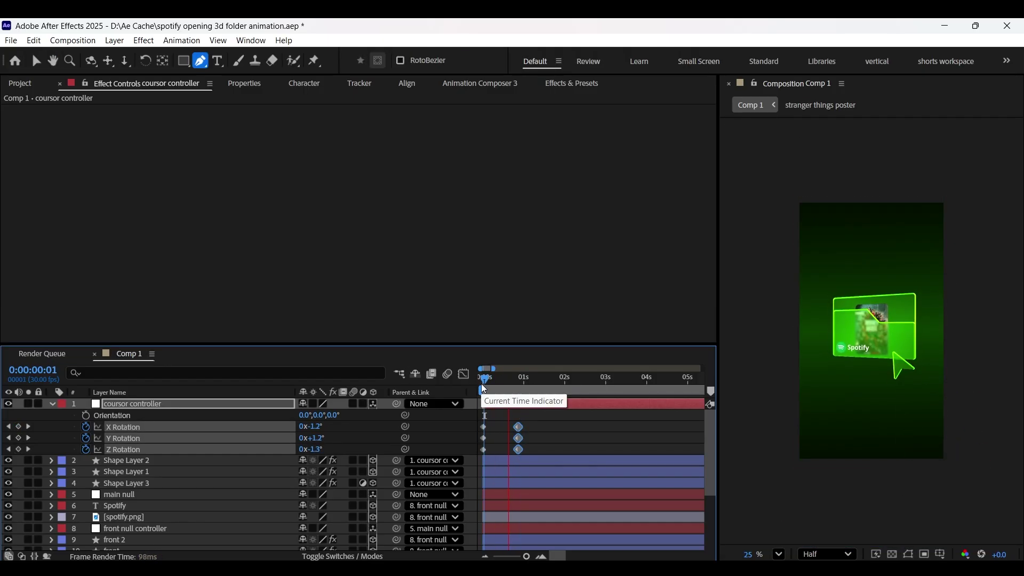
key(space)
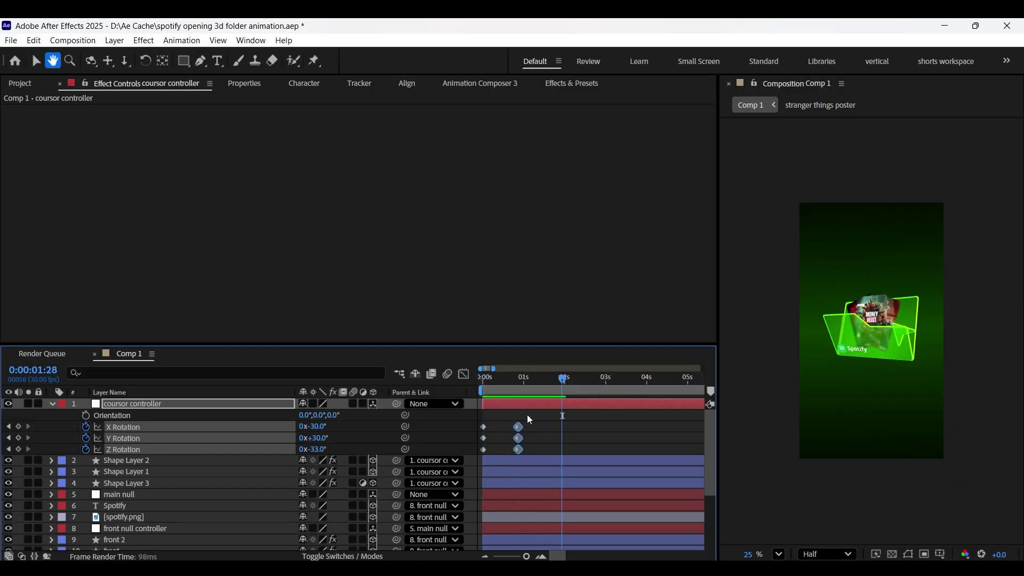
key(g)
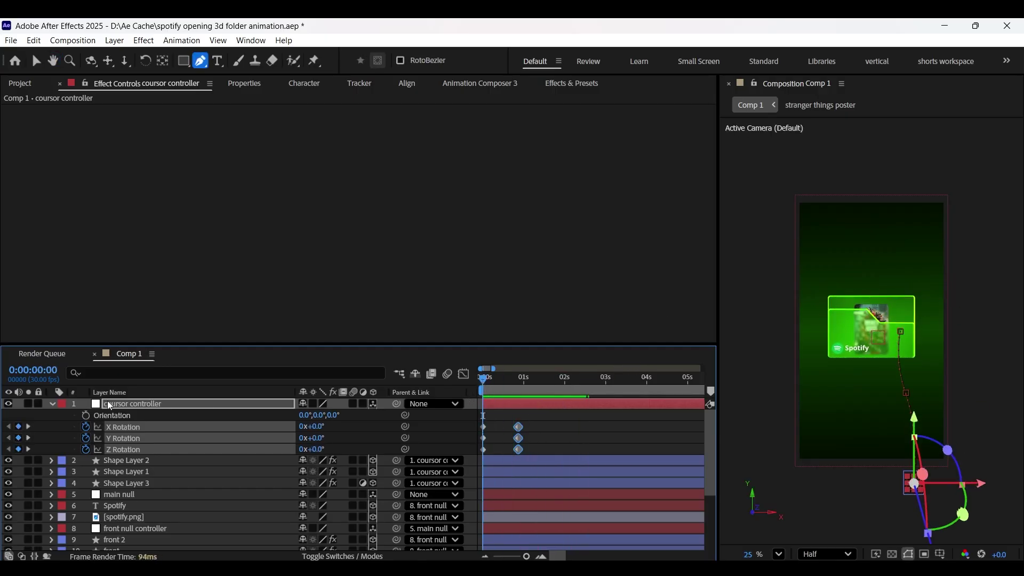
click(110, 407)
mouse_move(503, 415)
mouse_down()
mouse_move(512, 453)
mouse_move(515, 427)
mouse_up()
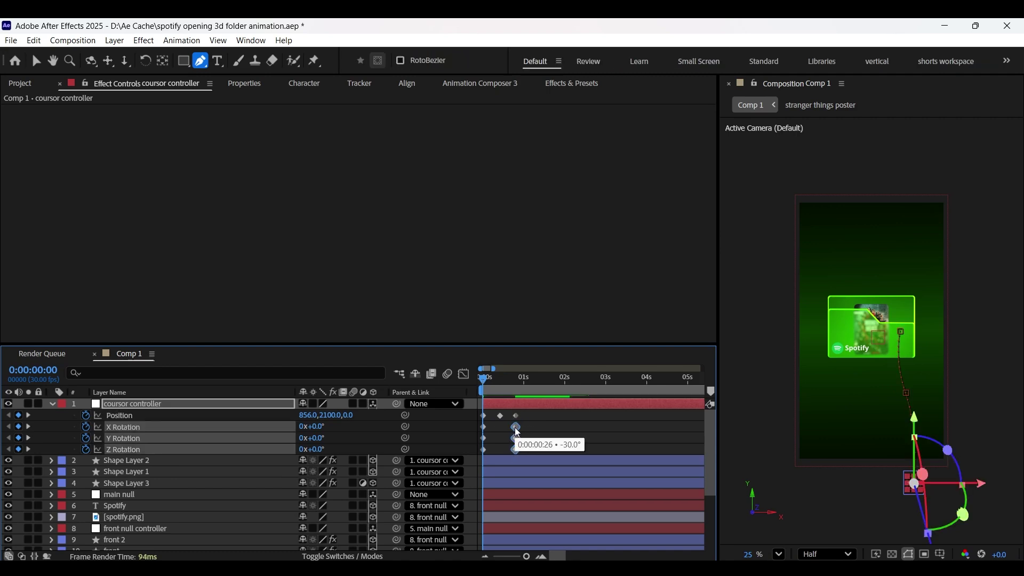
drag(516, 381, 479, 380)
click(466, 382)
key(space)
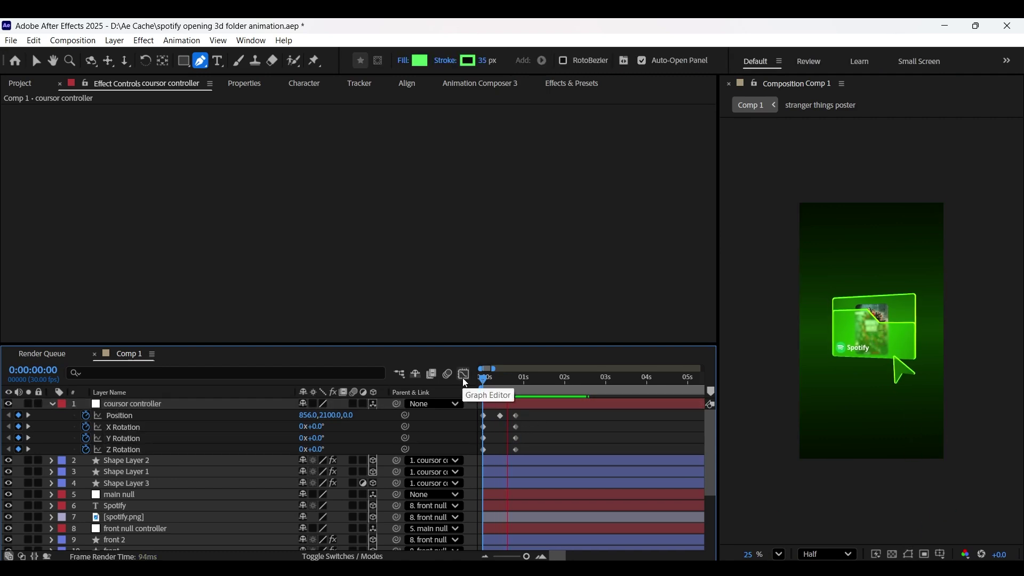
key(space)
Add adjusted X, Y and Z rotation keyframes at the middle position keyframe and play back the animation
drag(516, 380, 500, 380)
drag(319, 427, 336, 453)
click(478, 380)
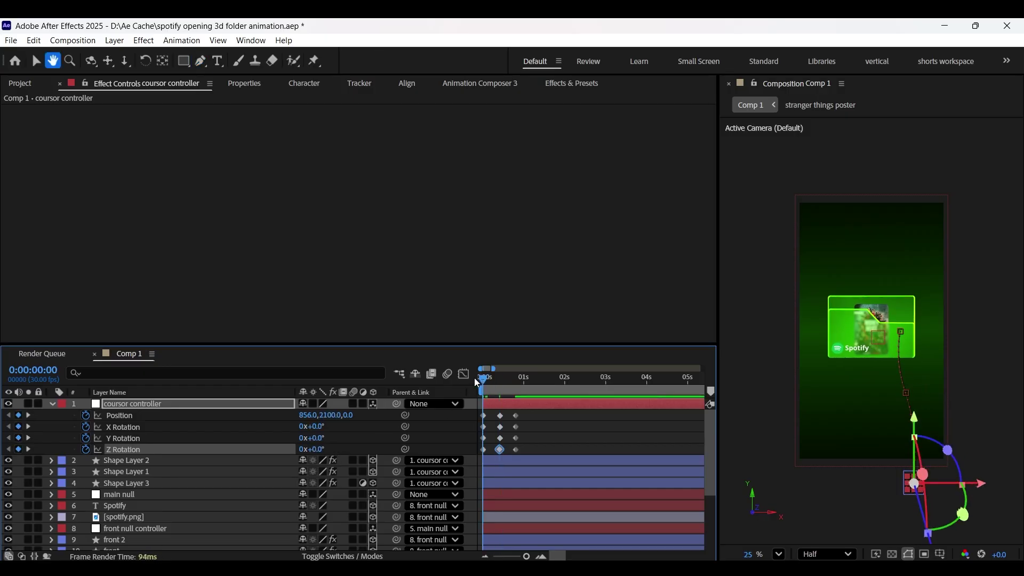
key(space)
mouse_move(498, 382)
mouse_down()
mouse_move(485, 397)
mouse_move(493, 382)
mouse_move(511, 385)
mouse_move(502, 387)
mouse_up()
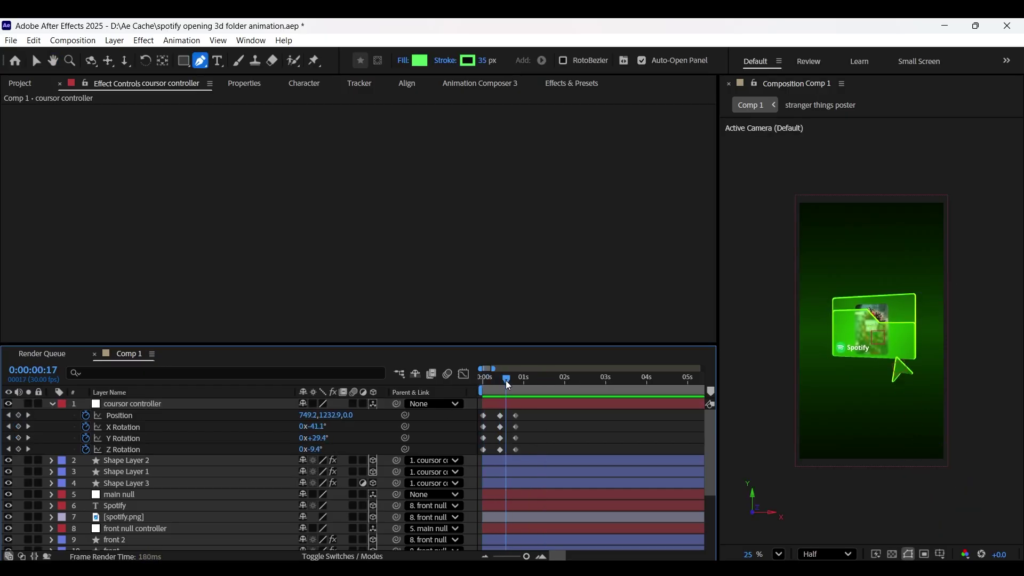
key(space)
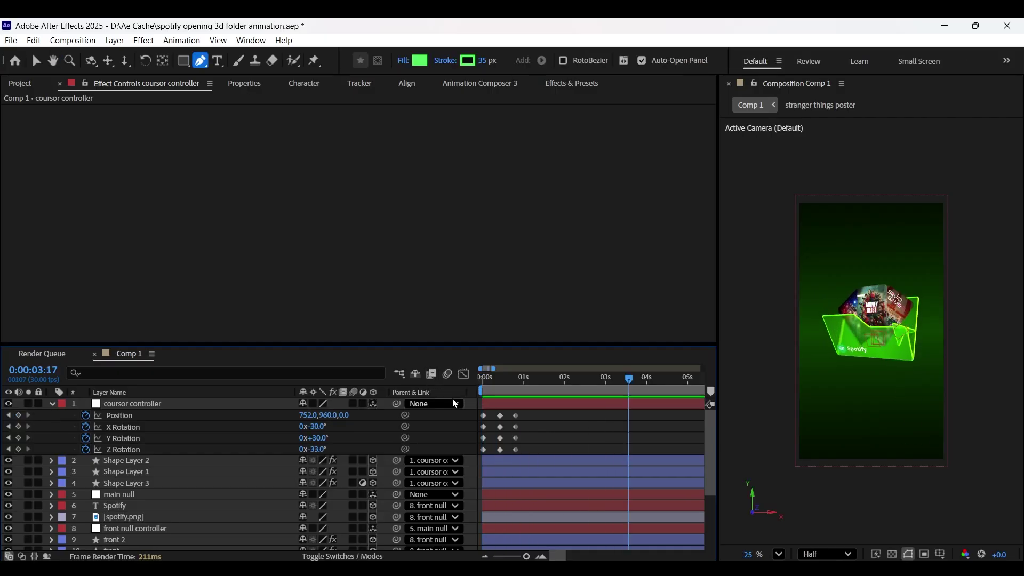
At 0:00:01:04, move the cursor controller to about 826, 1086, 0 and apply easing to the new position keyframe
click(500, 380)
key(k)
drag(523, 386, 531, 388)
drag(308, 415, 393, 438)
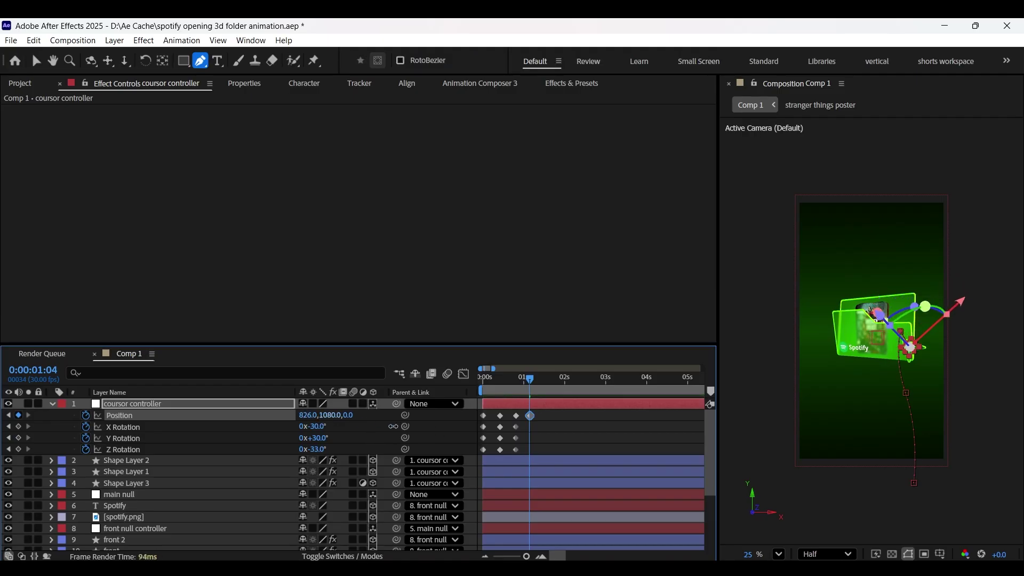
drag(554, 412, 527, 422)
key(space)
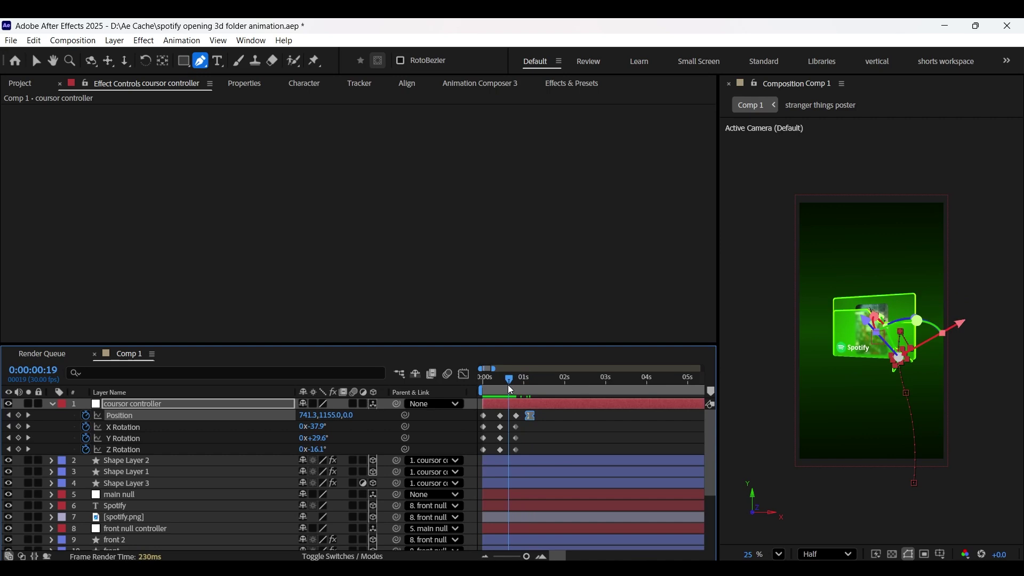
Delay the controller's last position keyframe to 0:00:01:27 and preview the slower cursor movement
drag(510, 380, 493, 378)
key(space)
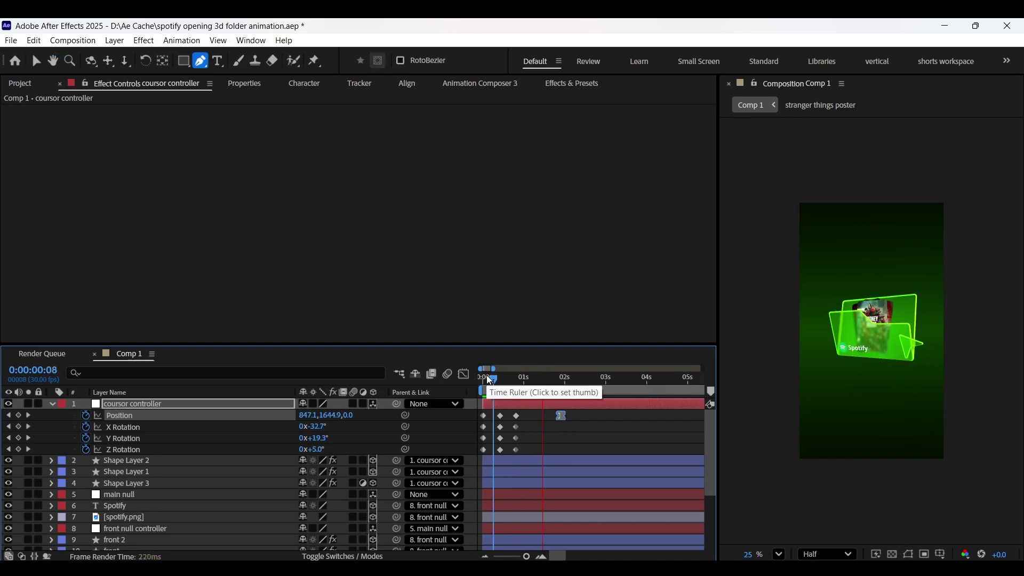
key(space)
key(space)
drag(519, 380, 488, 382)
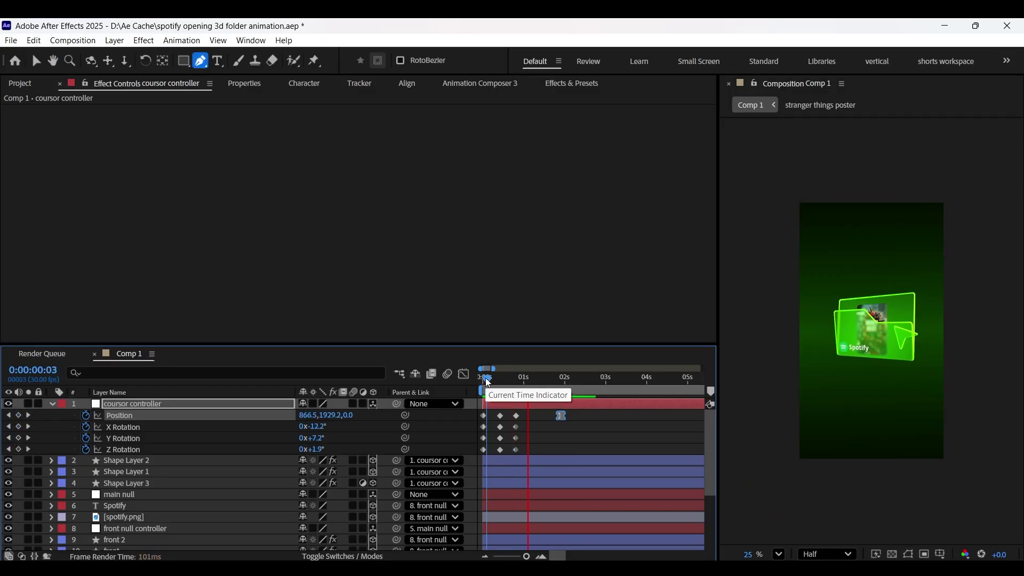
key(space)
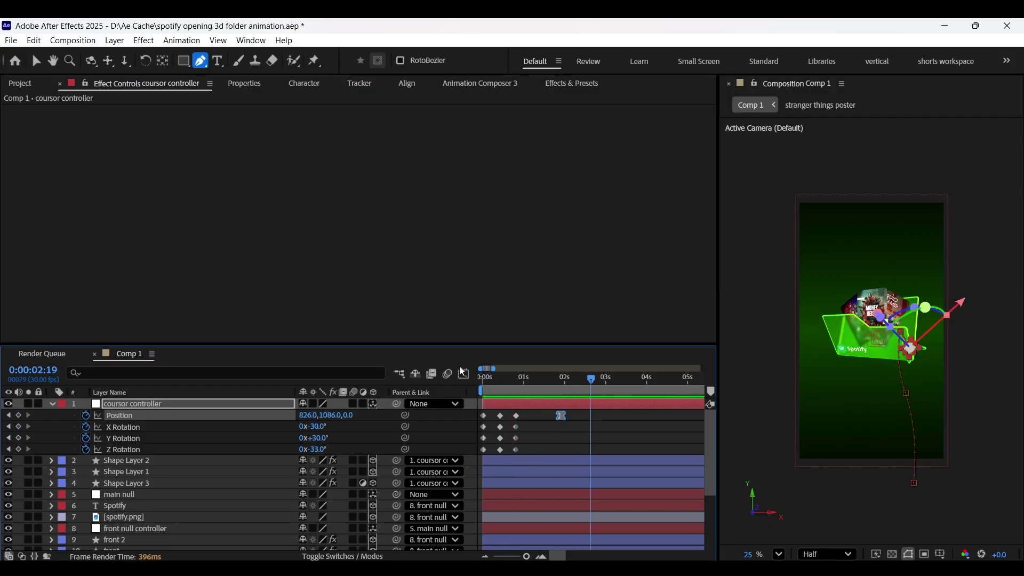
Add X, Y and Z rotation keyframes at 0:00:01:27 with adjusted Y and Z values, and preview the cursor motion
key(j)
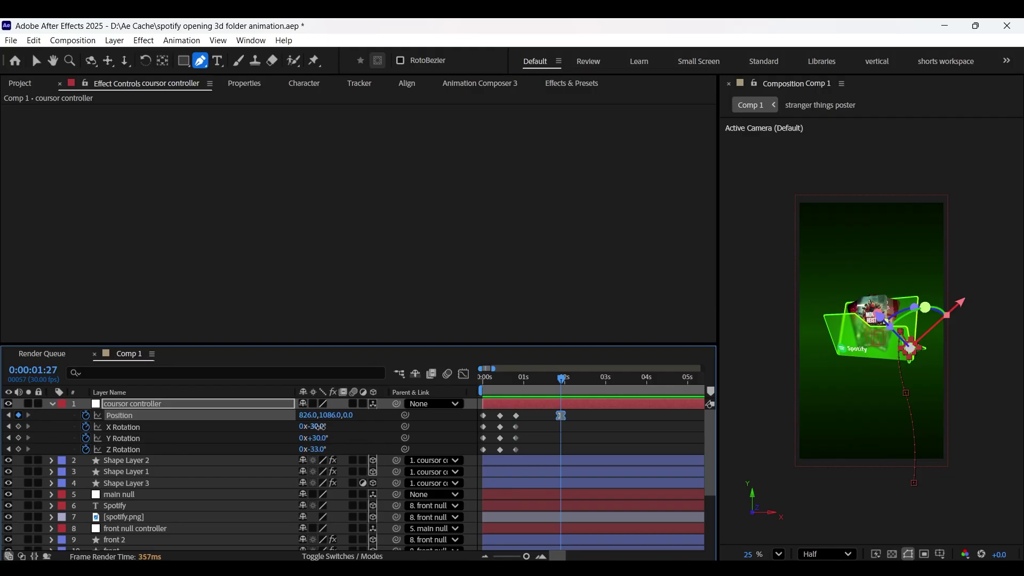
drag(320, 426, 315, 438)
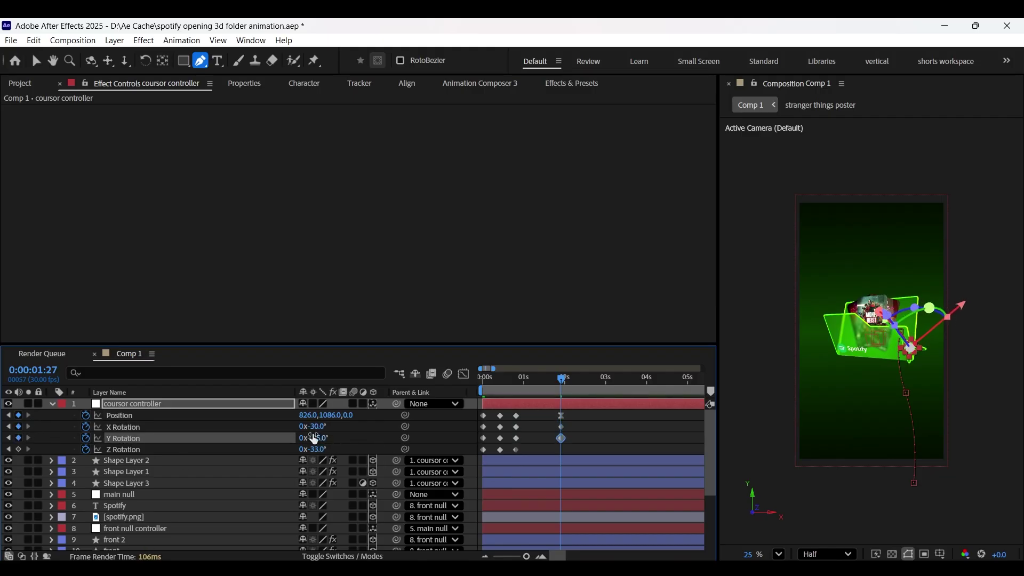
click(315, 449)
key(Return)
drag(555, 385, 517, 385)
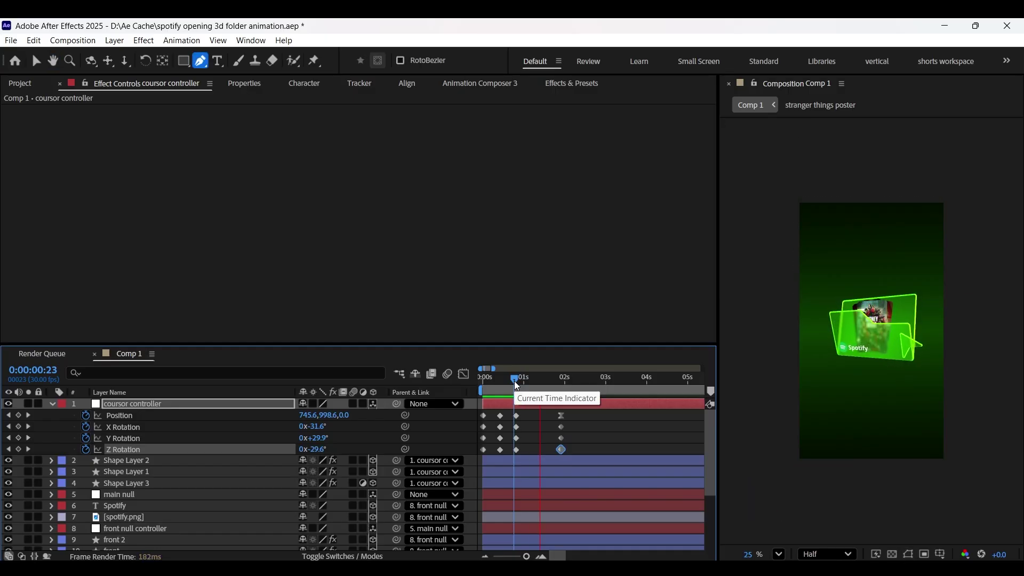